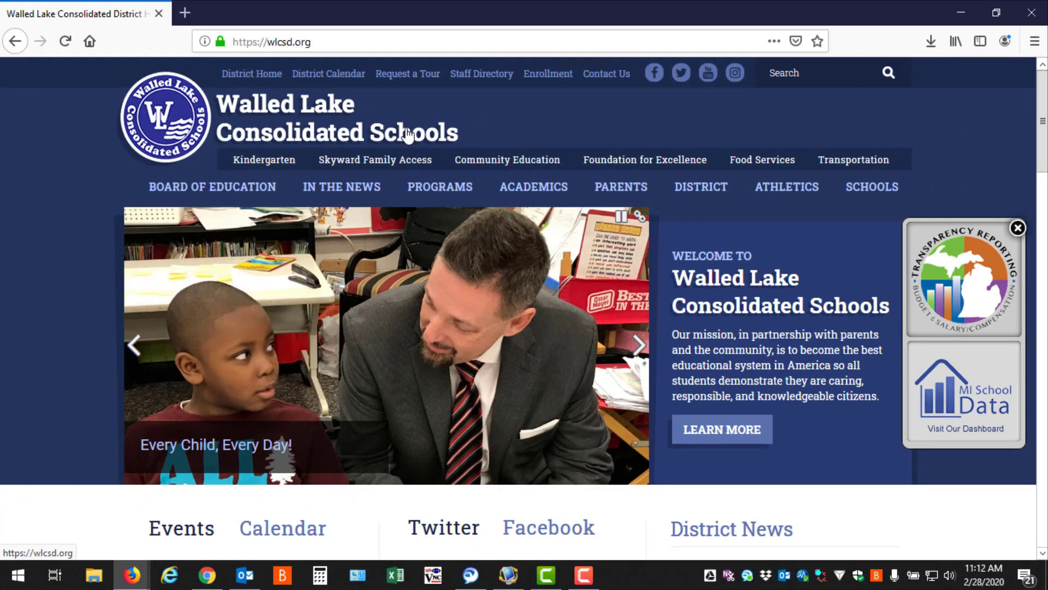
Open the district's Enrollment page and follow the Enrollment Process link to the online pre-enrollment site.
{"action": "left_click", "coordinate": [407, 134]}
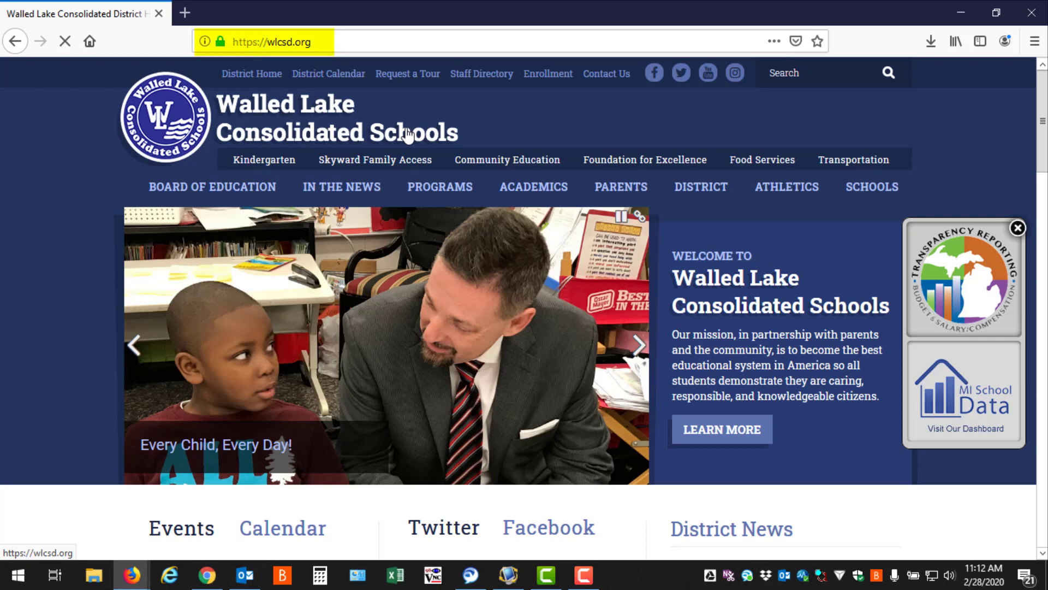
{"action": "left_click", "coordinate": [561, 76]}
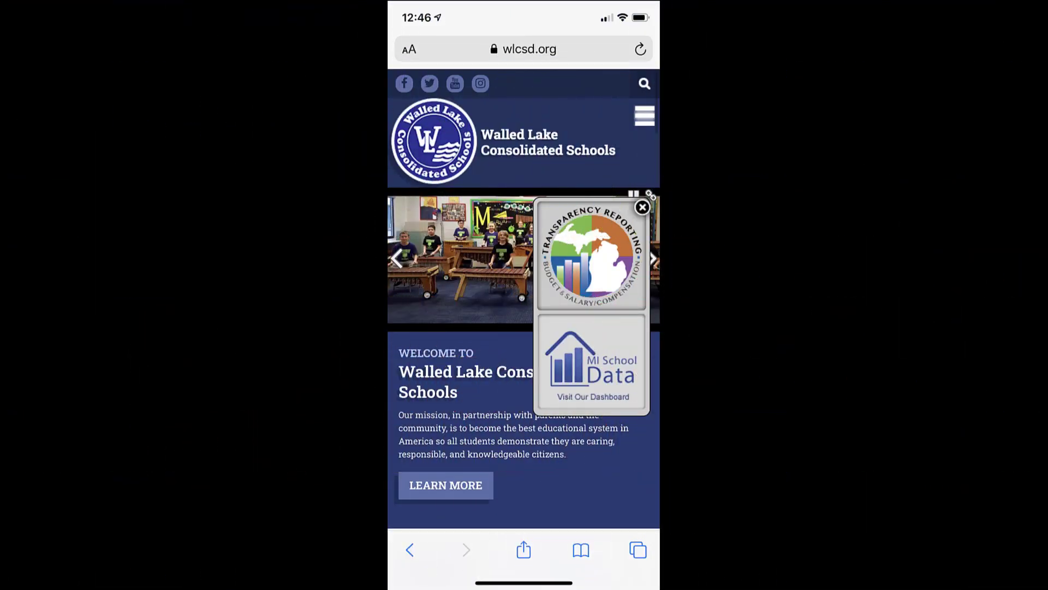
{"action": "left_click", "coordinate": [645, 116]}
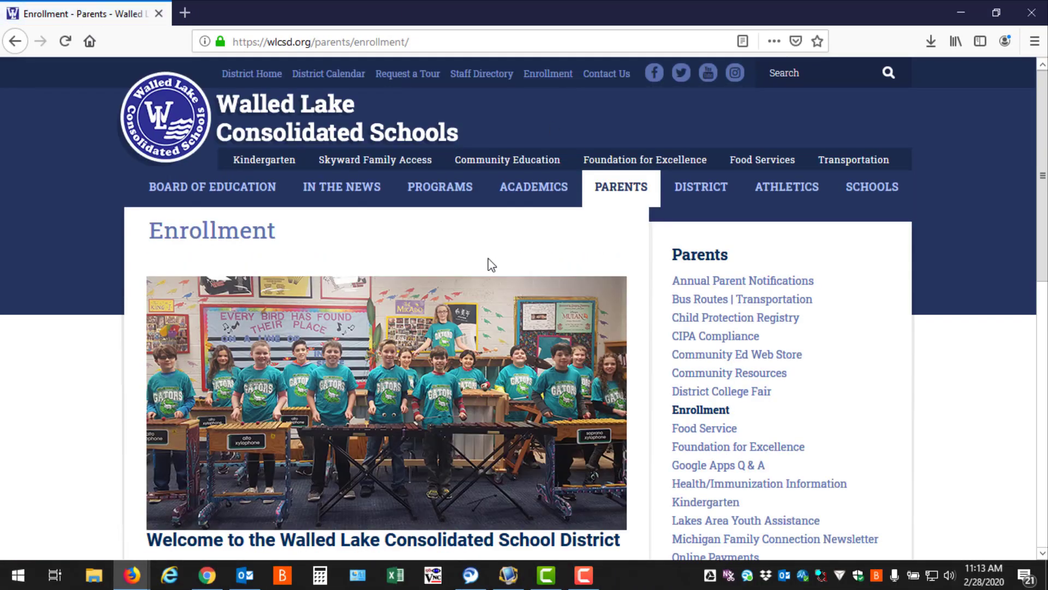
{"action": "scroll", "coordinate": [490, 267], "scroll_direction": "down", "scroll_amount": 7}
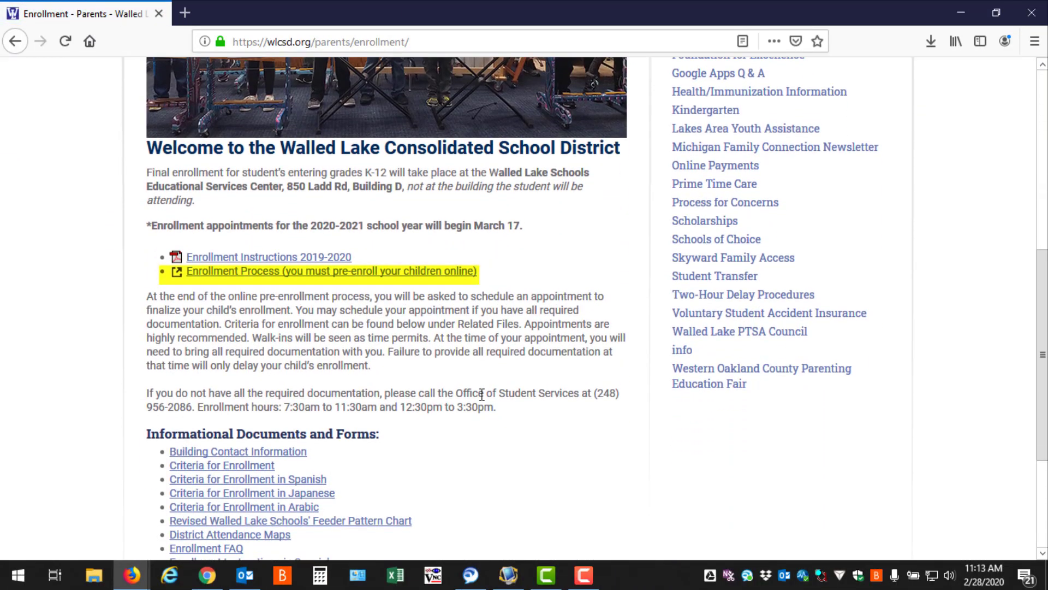
{"action": "left_click", "coordinate": [412, 272]}
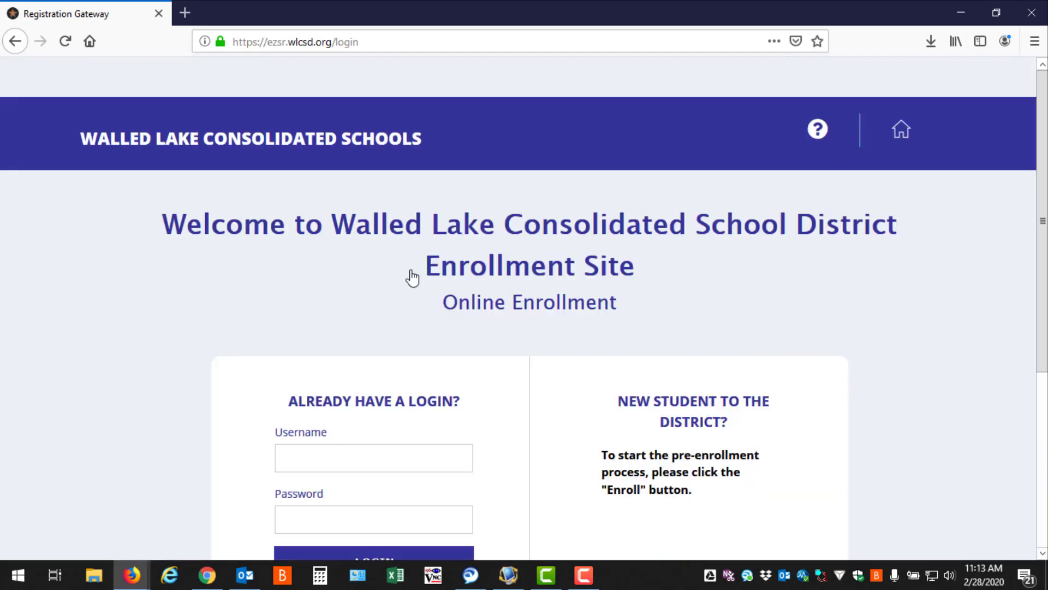
Start the pre-enrollment process for a student new to the district.
{"action": "scroll", "coordinate": [535, 323], "scroll_direction": "down", "scroll_amount": 3}
{"action": "scroll", "coordinate": [535, 324], "scroll_direction": "down", "scroll_amount": 2}
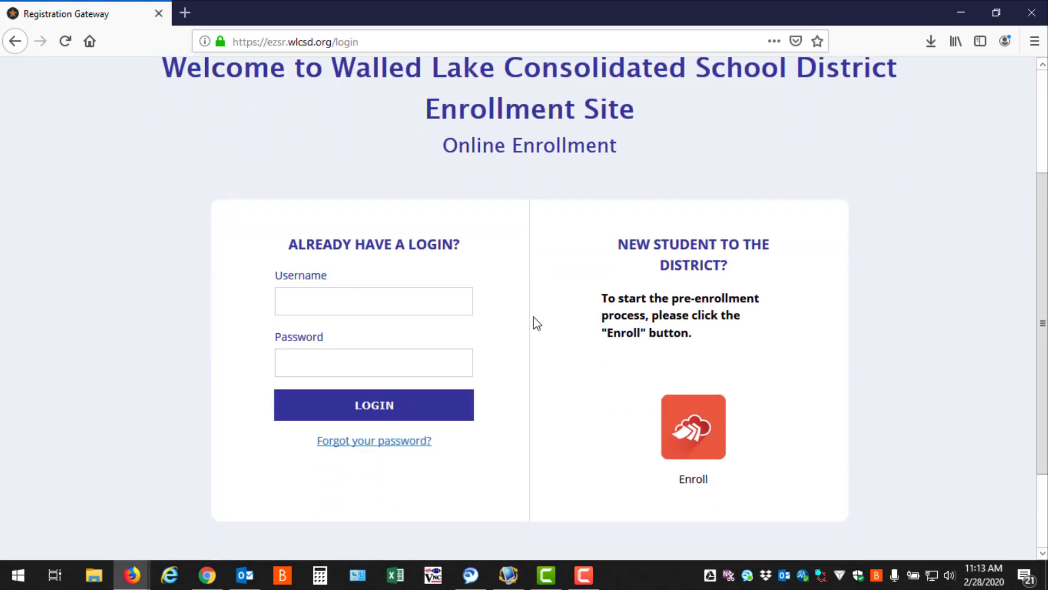
{"action": "left_click", "coordinate": [691, 423]}
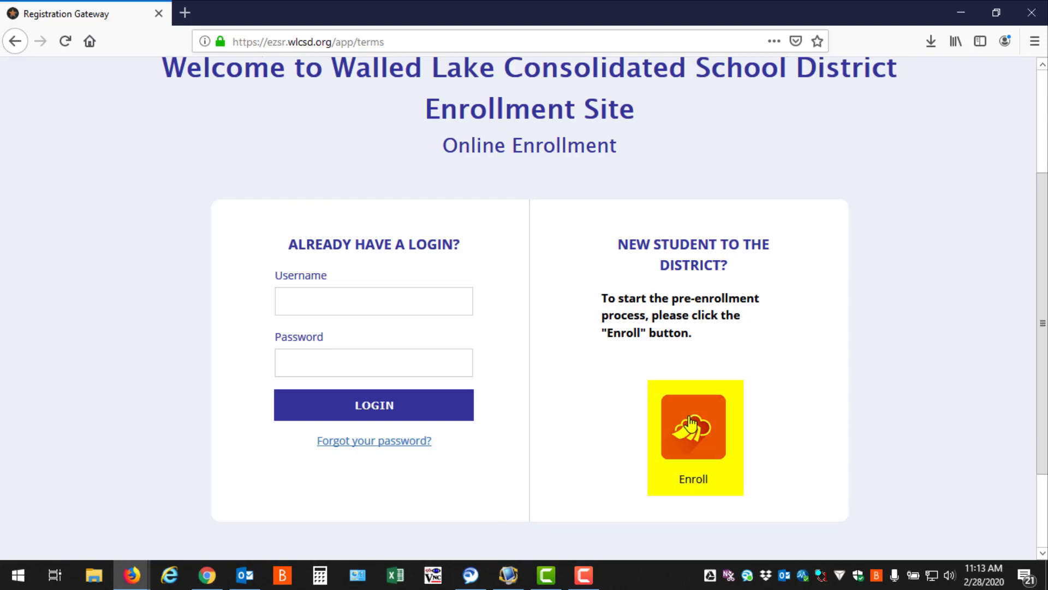
Agree to the enrollment terms and conditions and save to continue to account creation.
{"action": "scroll", "coordinate": [470, 383], "scroll_direction": "down", "scroll_amount": 3}
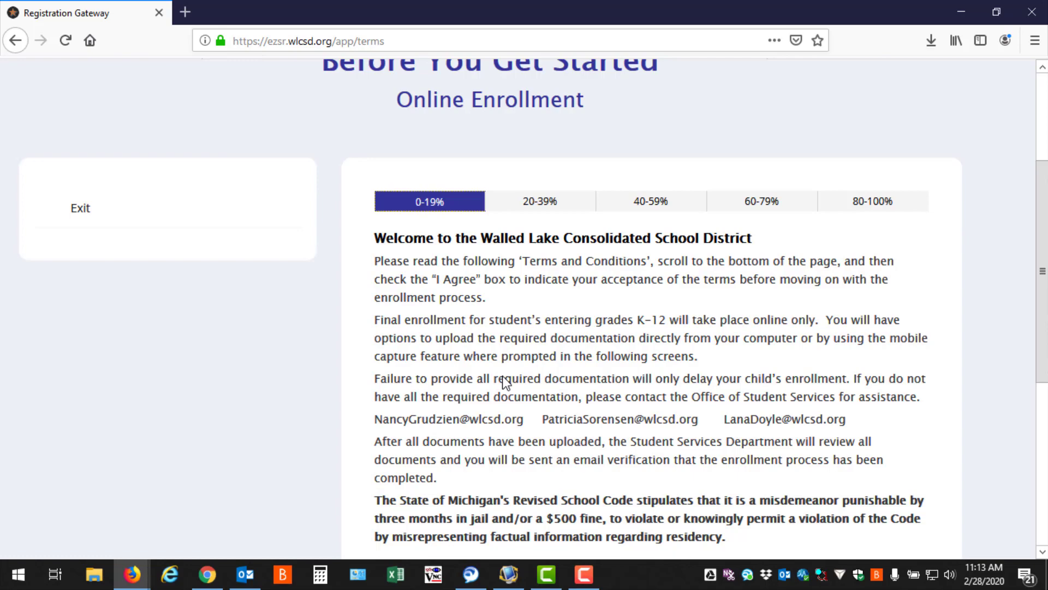
{"action": "scroll", "coordinate": [503, 376], "scroll_direction": "down", "scroll_amount": 4}
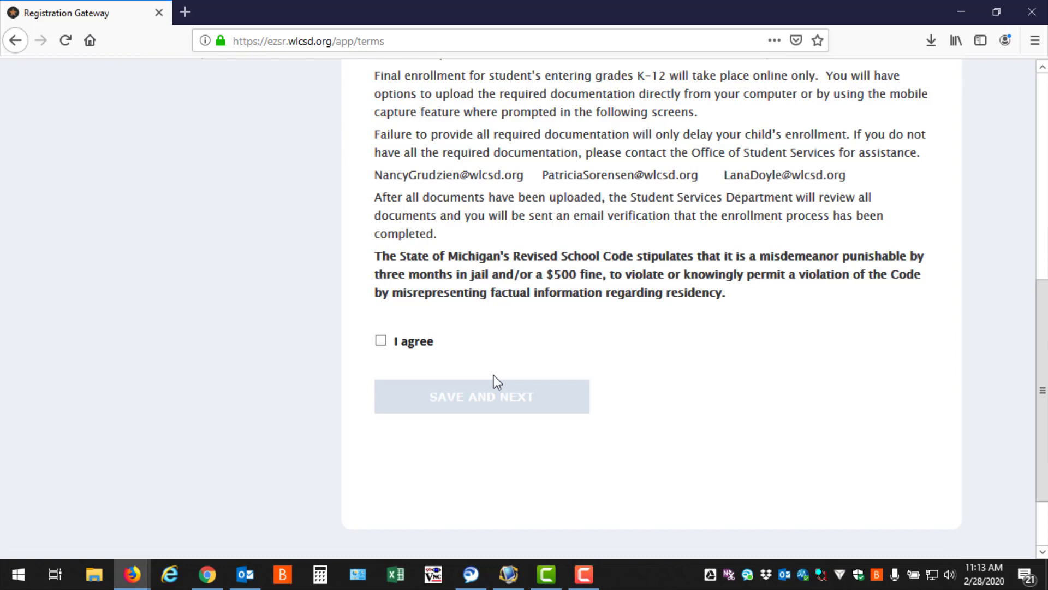
{"action": "scroll", "coordinate": [494, 376], "scroll_direction": "down", "scroll_amount": 3}
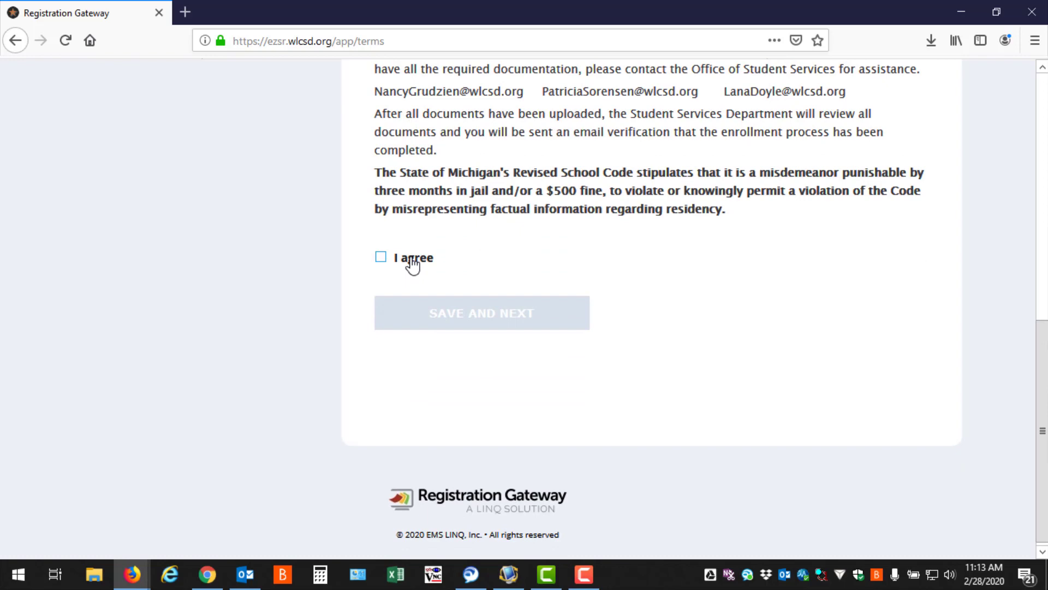
{"action": "left_click", "coordinate": [412, 265]}
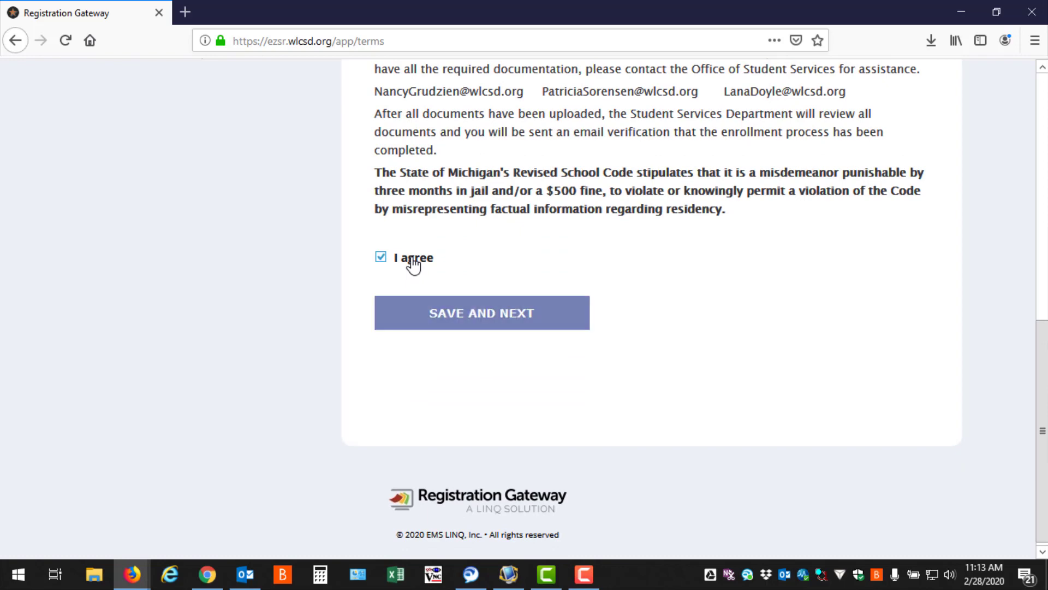
{"action": "left_click", "coordinate": [442, 316]}
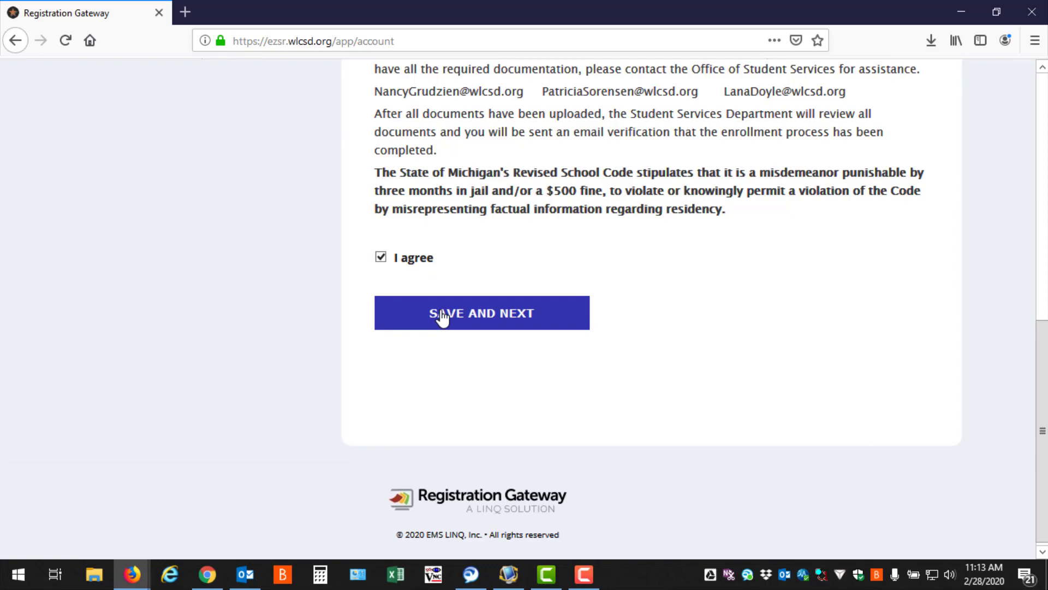
Enter newaccount as the username for the new pre-enrollment account.
{"action": "scroll", "coordinate": [663, 435], "scroll_direction": "down", "scroll_amount": 3}
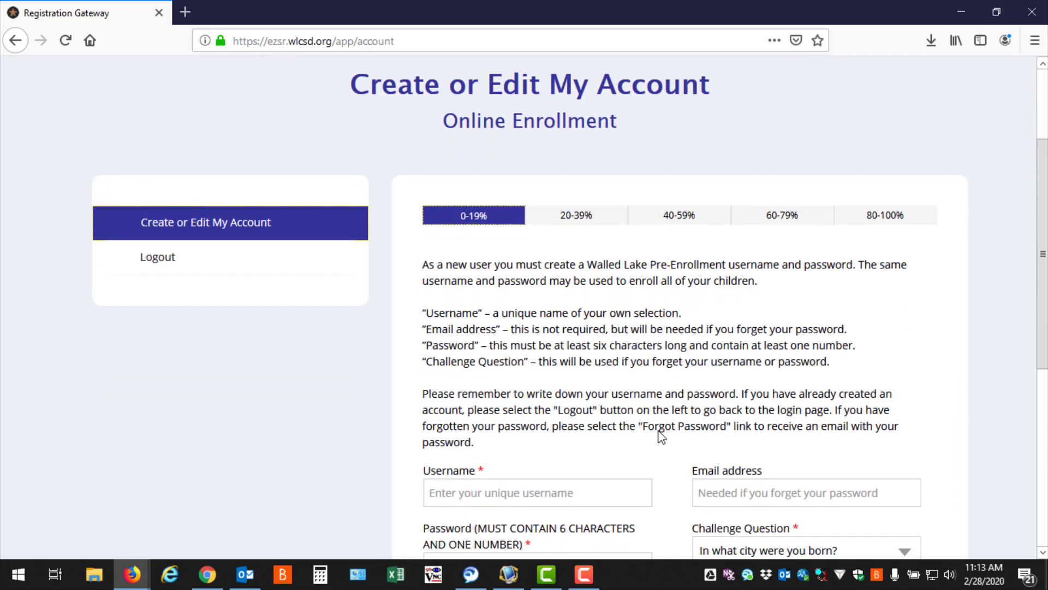
{"action": "scroll", "coordinate": [662, 435], "scroll_direction": "down", "scroll_amount": 2}
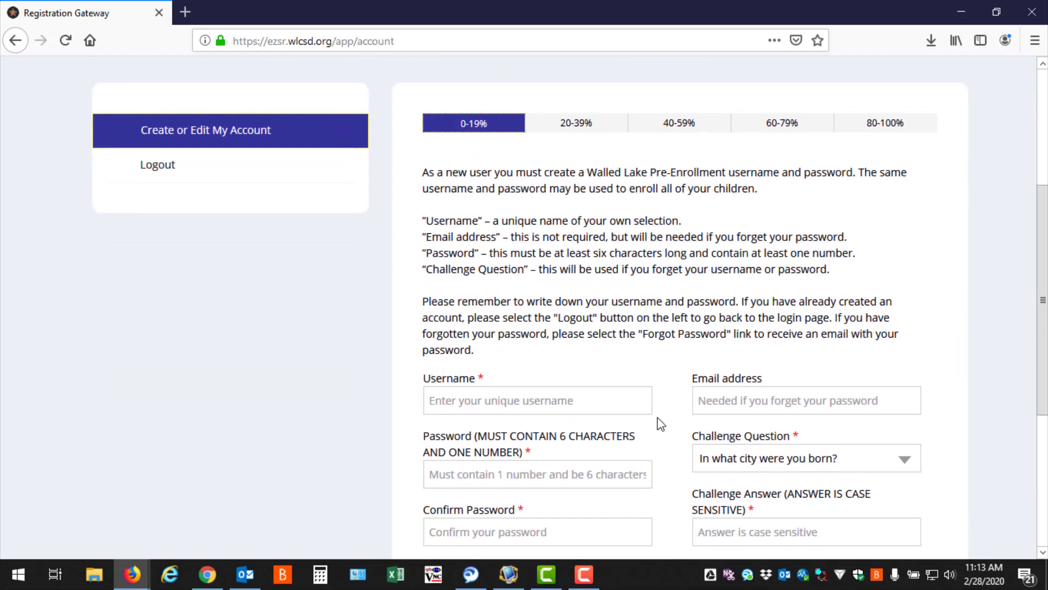
{"action": "left_click", "coordinate": [593, 398]}
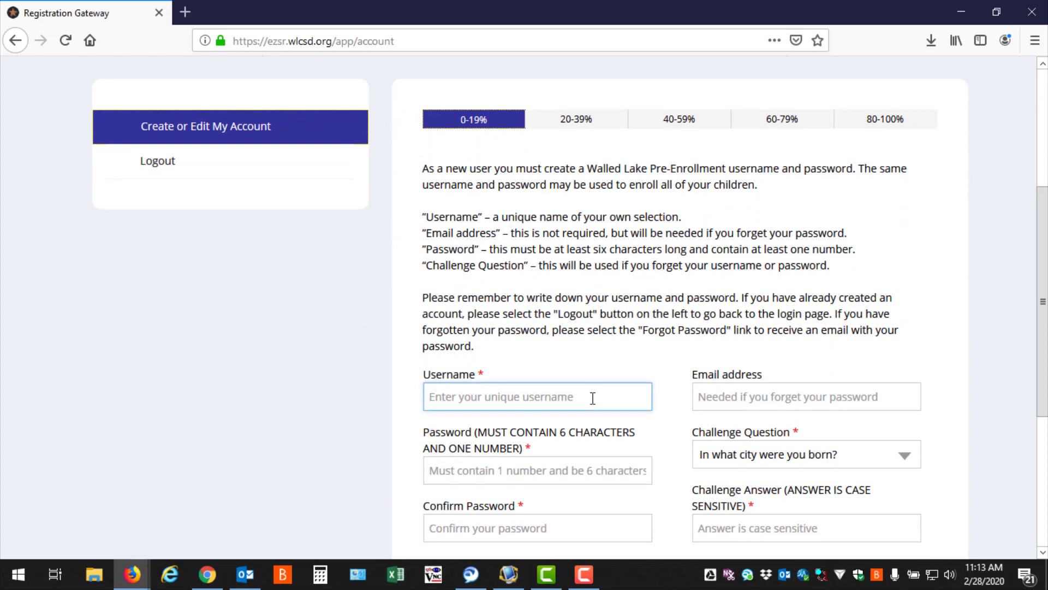
{"action": "type", "text": "new"}
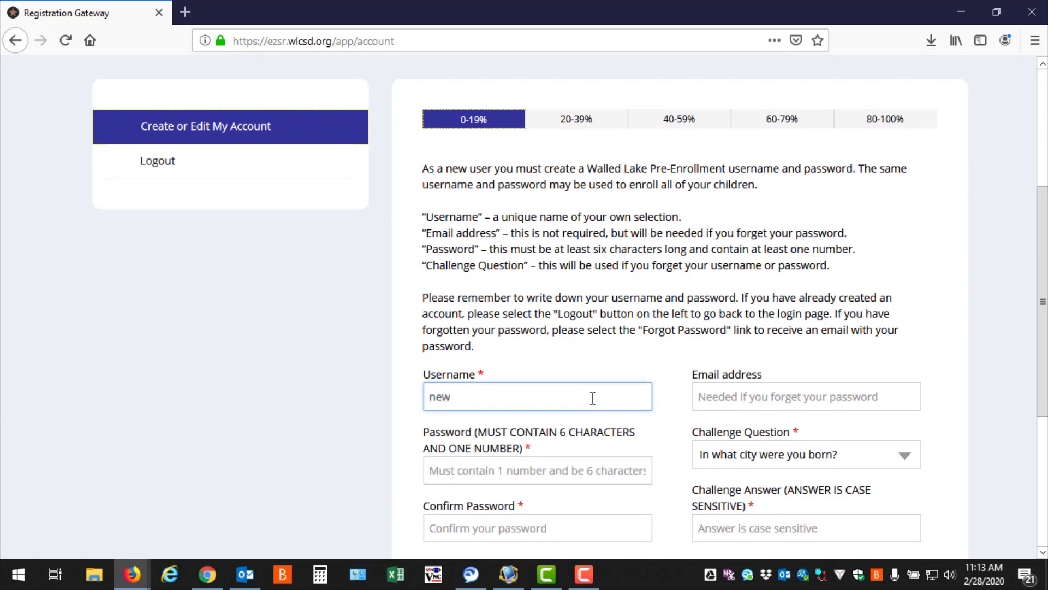
{"action": "type", "text": "account"}
{"action": "key", "text": "Tab"}
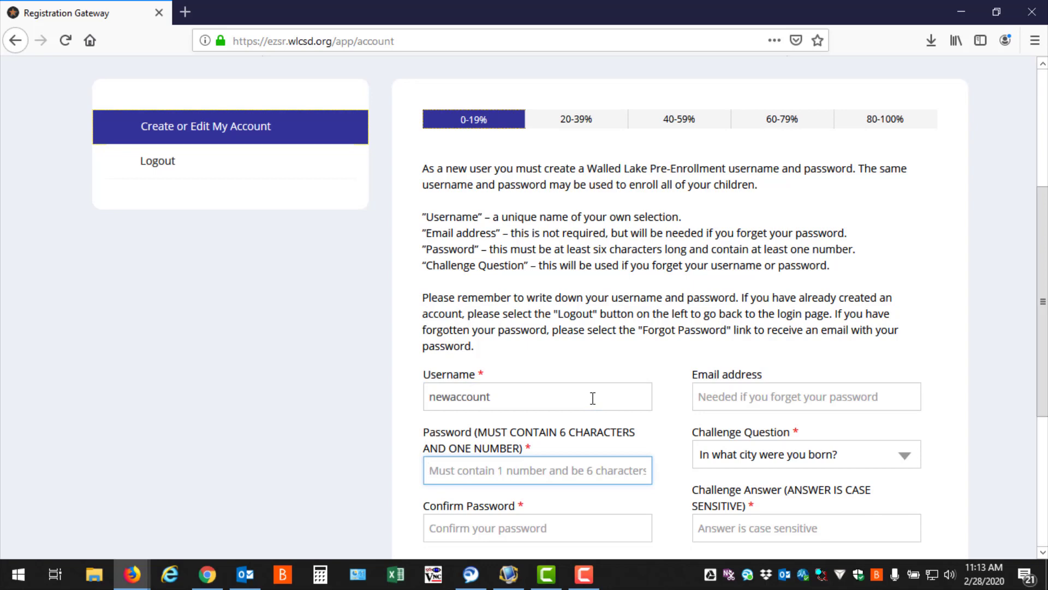
Enter the account password and repeat it in the Confirm Password field.
{"action": "type", "text": "••••••••••••"}
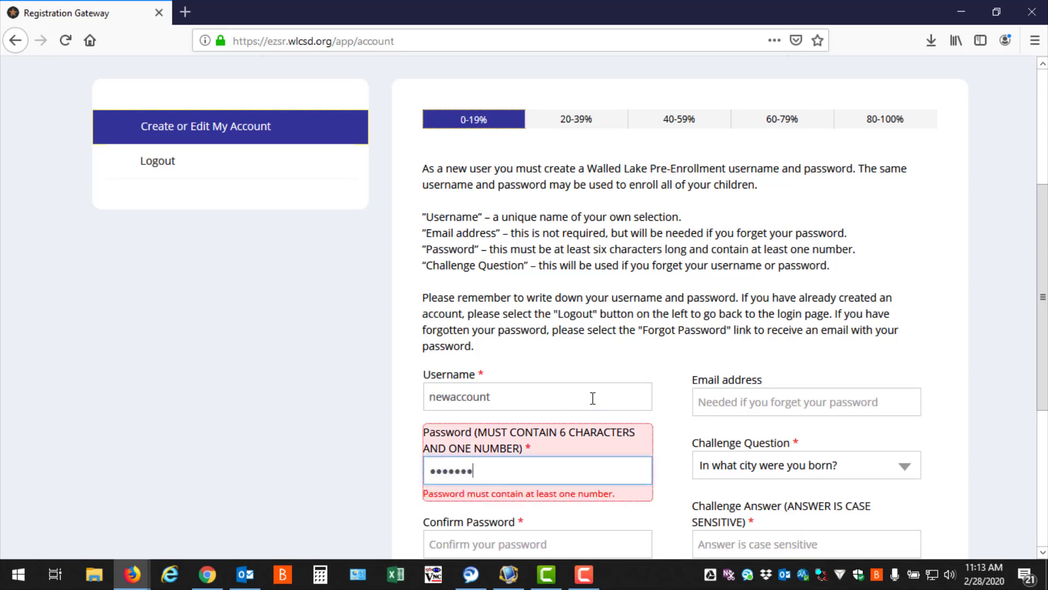
{"action": "type", "text": "••••"}
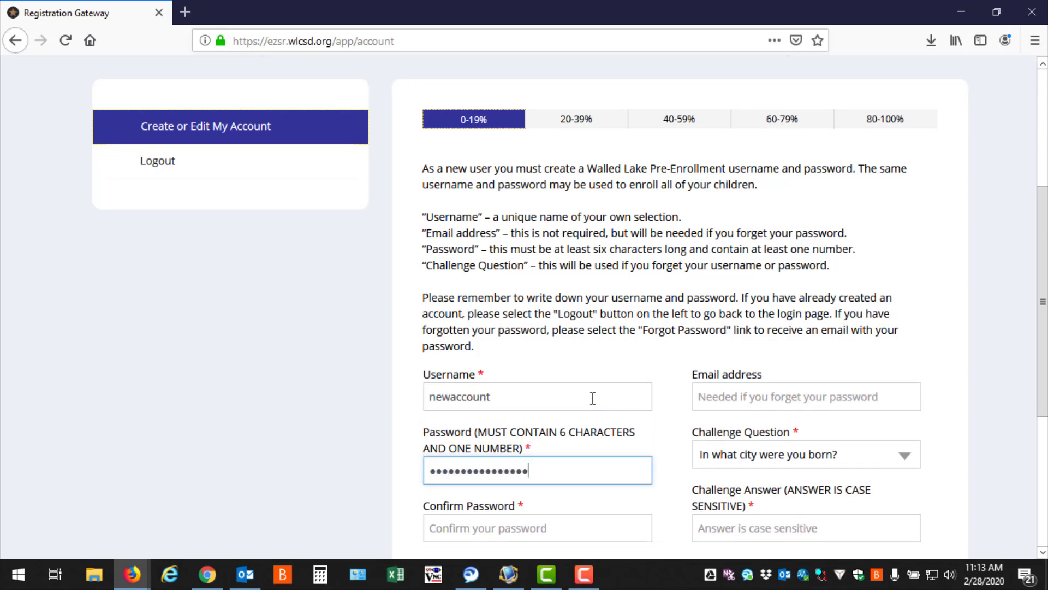
{"action": "key", "text": "Tab"}
{"action": "type", "text": "•••••••••••••••"}
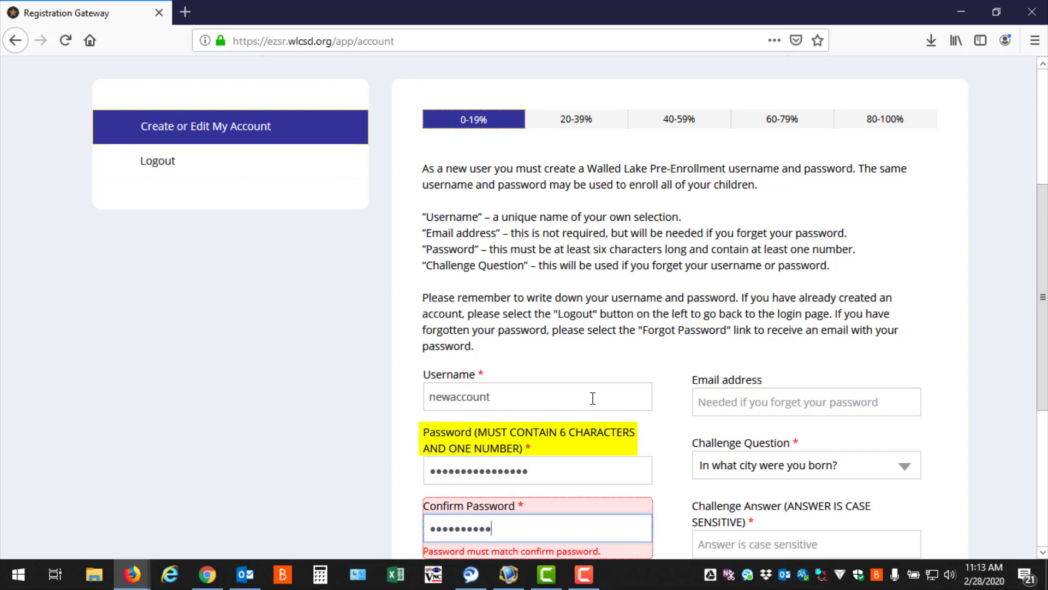
{"action": "type", "text": "•"}
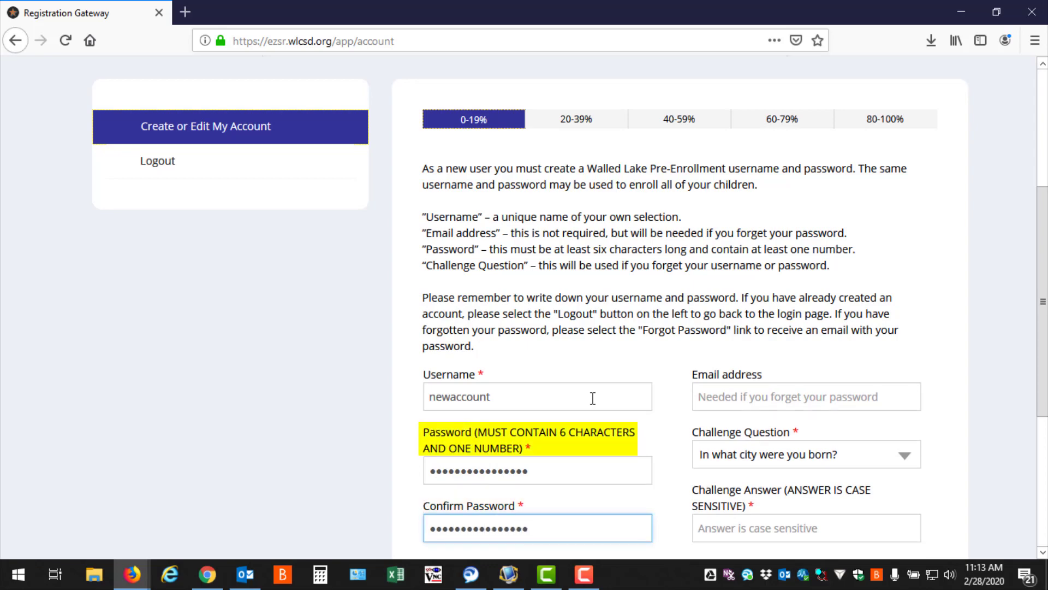
Fill in the email address, answer the challenge question "What is your favorite movie?", and save the account.
{"action": "scroll", "coordinate": [593, 398], "scroll_direction": "down", "scroll_amount": 3}
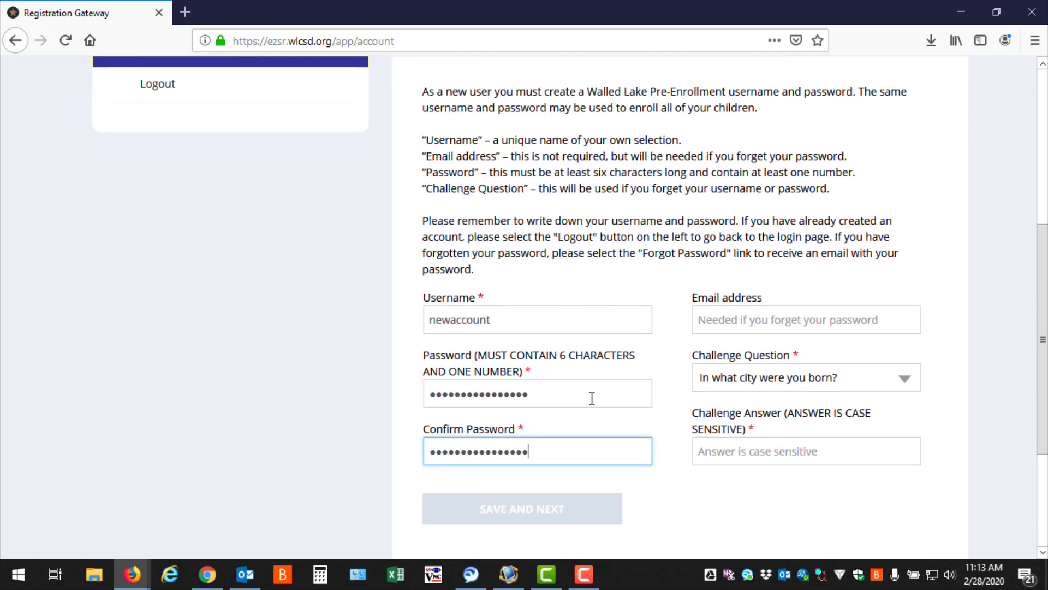
{"action": "left_click", "coordinate": [740, 311]}
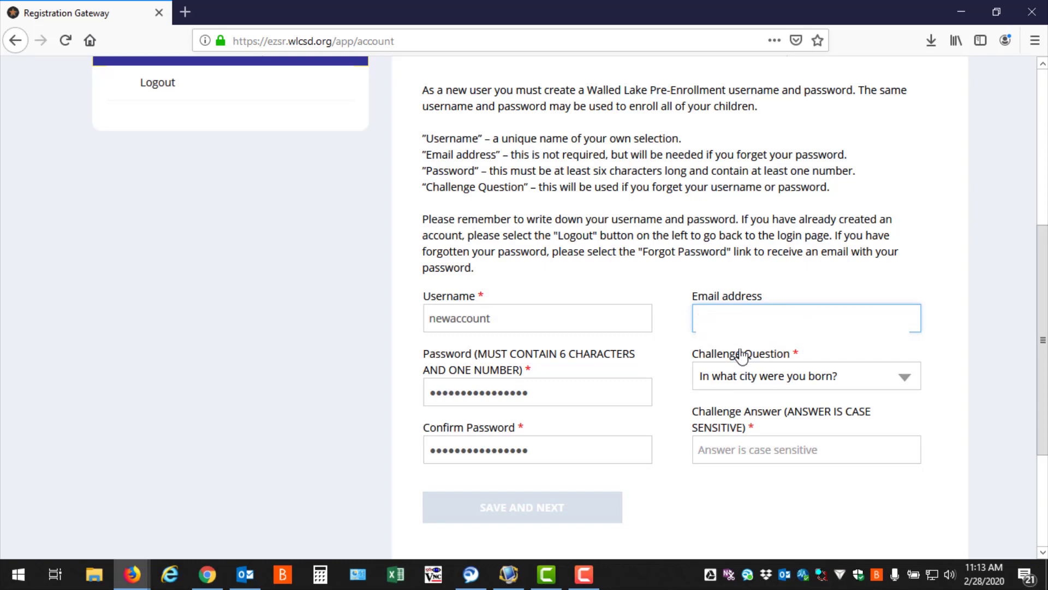
{"action": "left_click", "coordinate": [750, 376]}
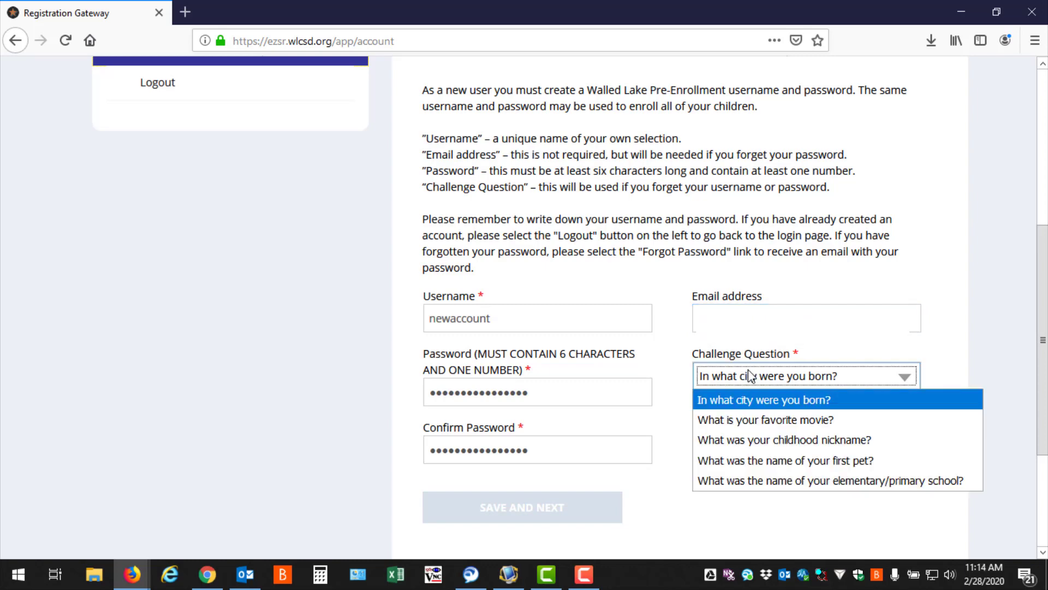
{"action": "left_click", "coordinate": [743, 419]}
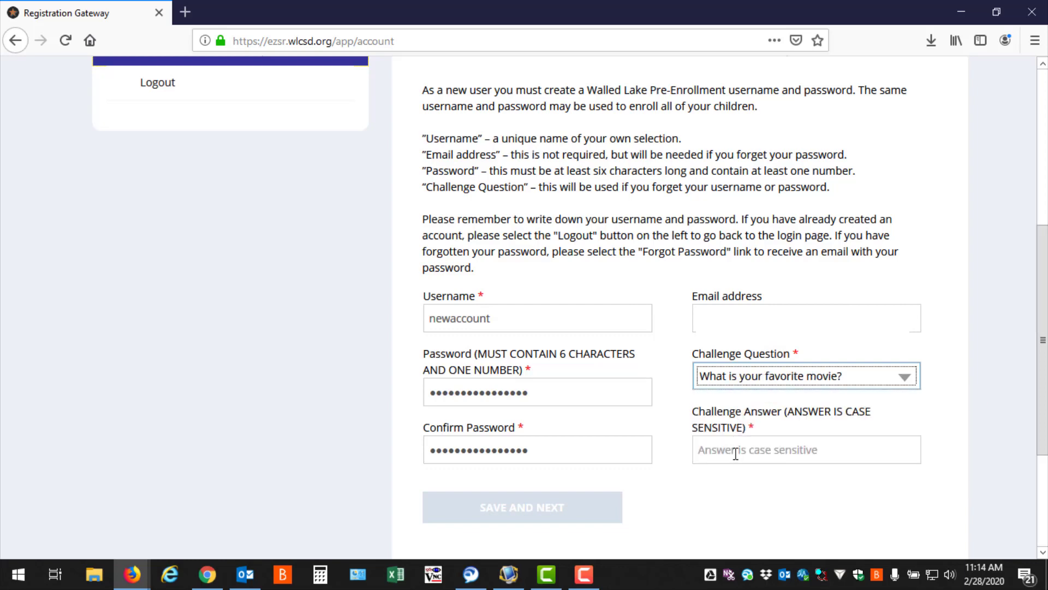
{"action": "left_click", "coordinate": [735, 451]}
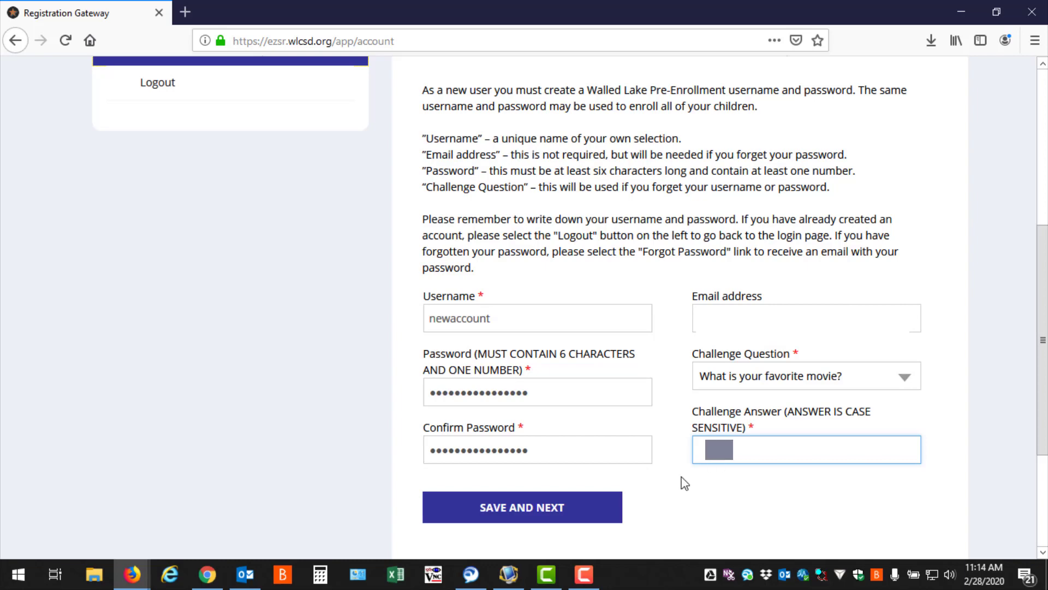
{"action": "left_click", "coordinate": [460, 513]}
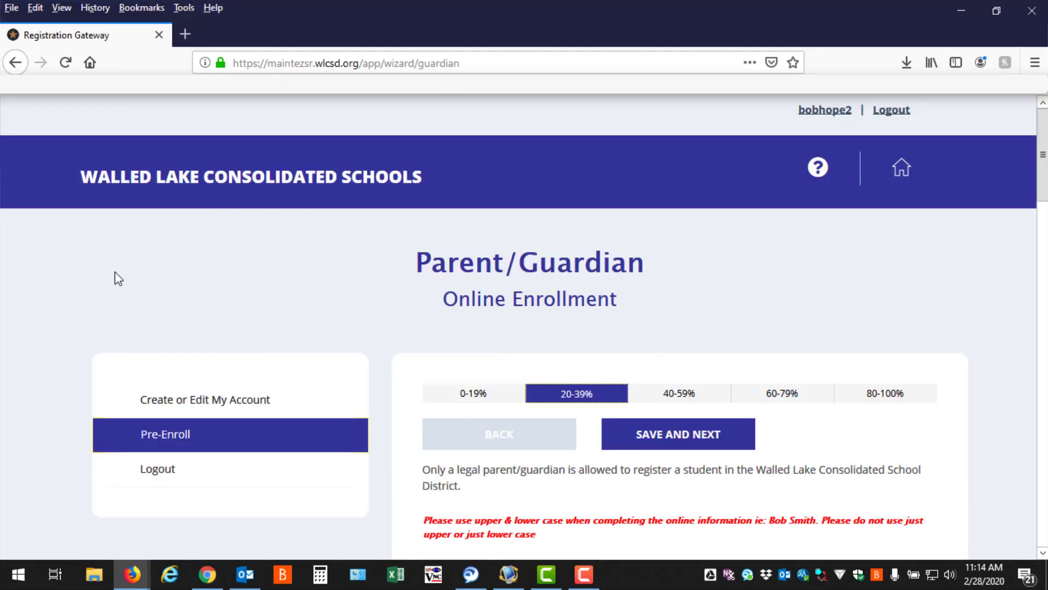
Enter the parent/guardian's legal first name and legal last name in the Parent/Guardian form.
{"action": "scroll", "coordinate": [118, 268], "scroll_direction": "down", "scroll_amount": 5}
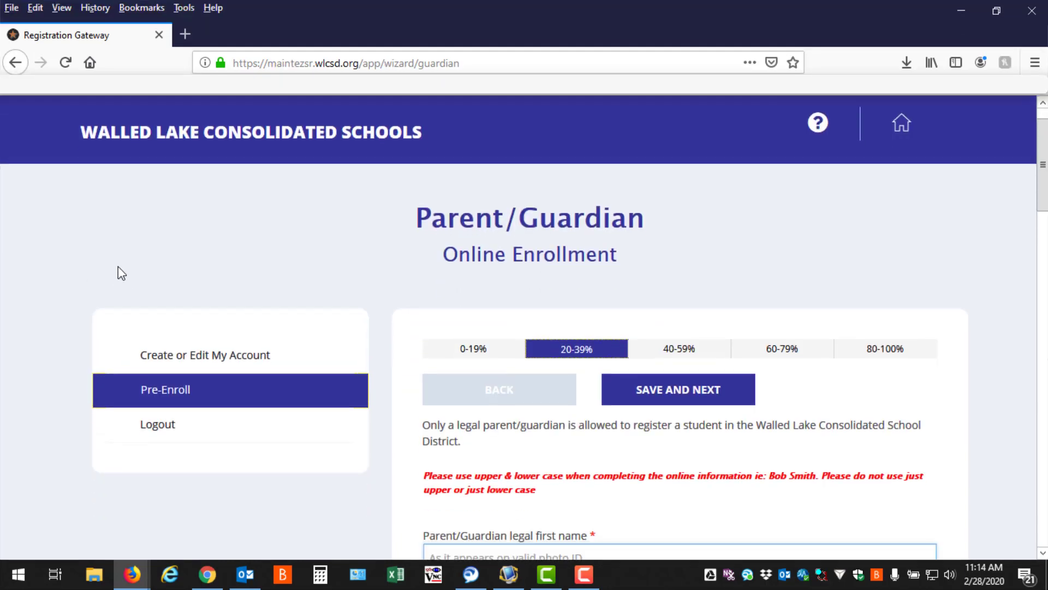
{"action": "left_click", "coordinate": [547, 297]}
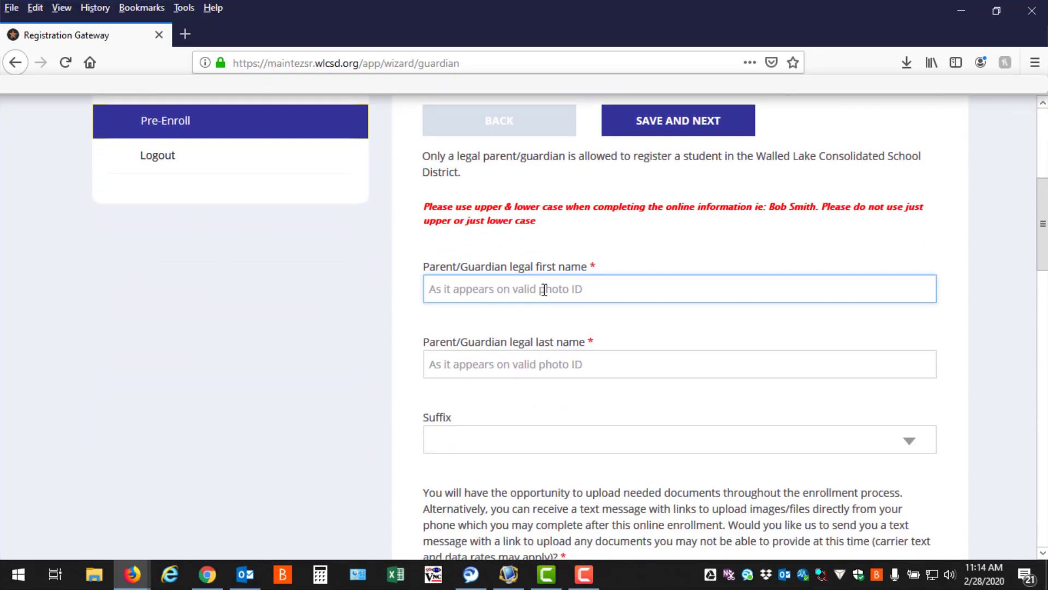
{"action": "type", "text": "R****"}
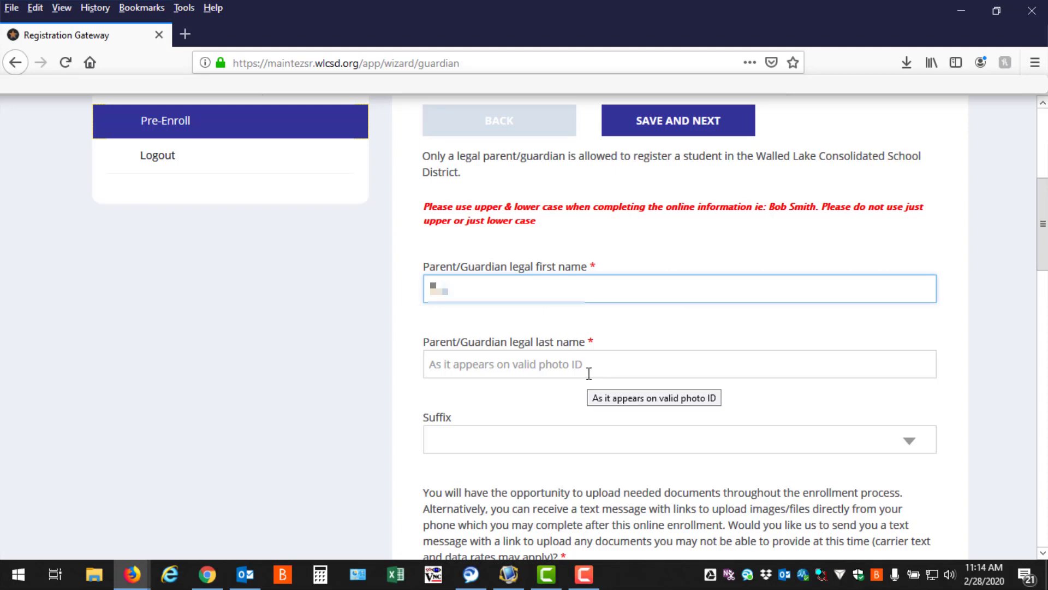
{"action": "key", "text": "Tab"}
{"action": "type", "text": "****"}
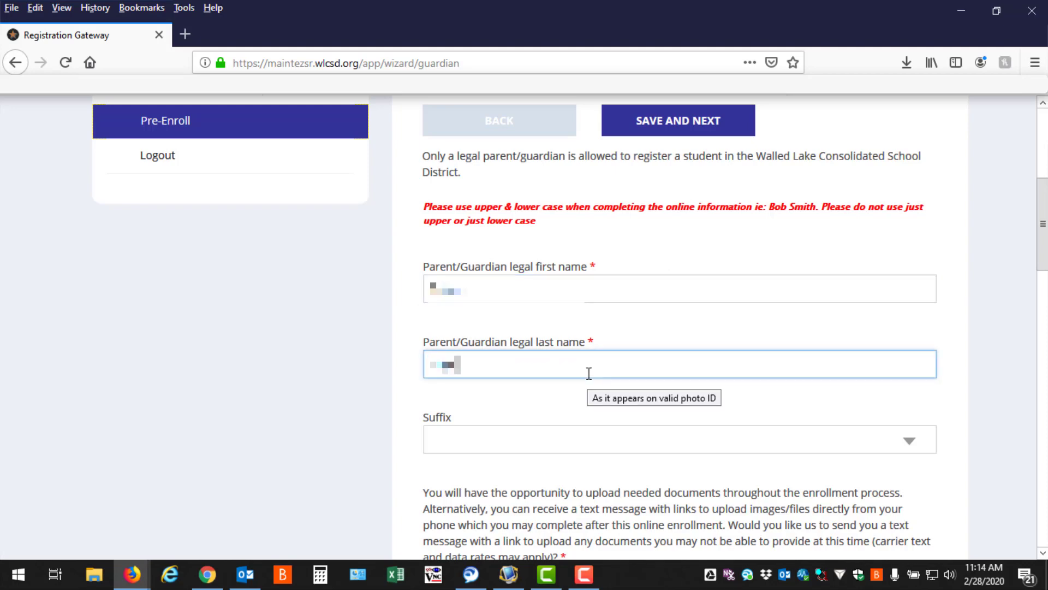
Opt in with Yes to receive a text message with document upload links, and enter the parent's mobile phone number.
{"action": "scroll", "coordinate": [592, 345], "scroll_direction": "down", "scroll_amount": 1}
{"action": "scroll", "coordinate": [592, 345], "scroll_direction": "down", "scroll_amount": 5}
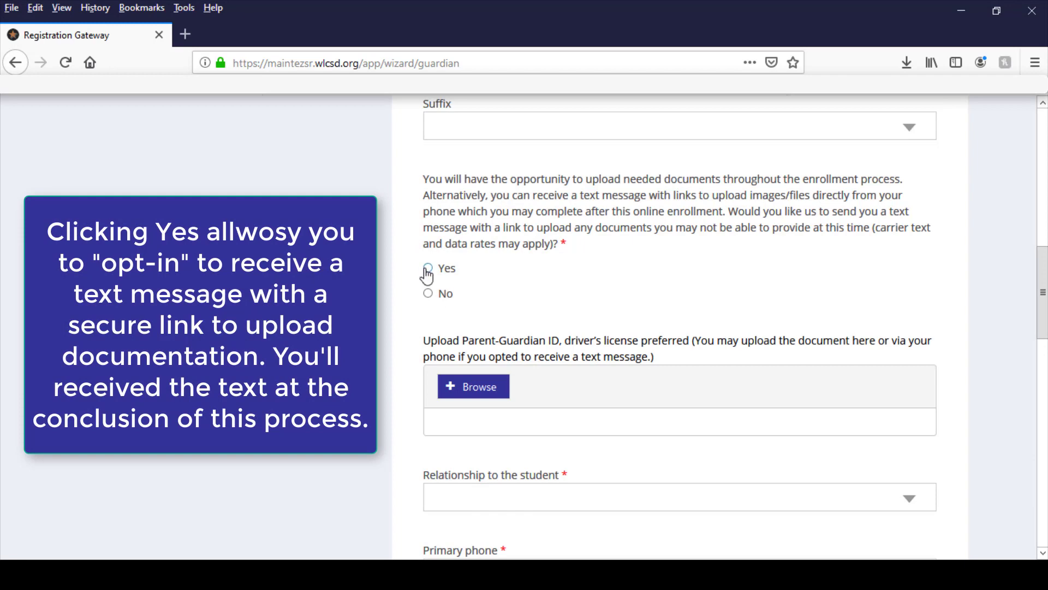
{"action": "left_click", "coordinate": [428, 269]}
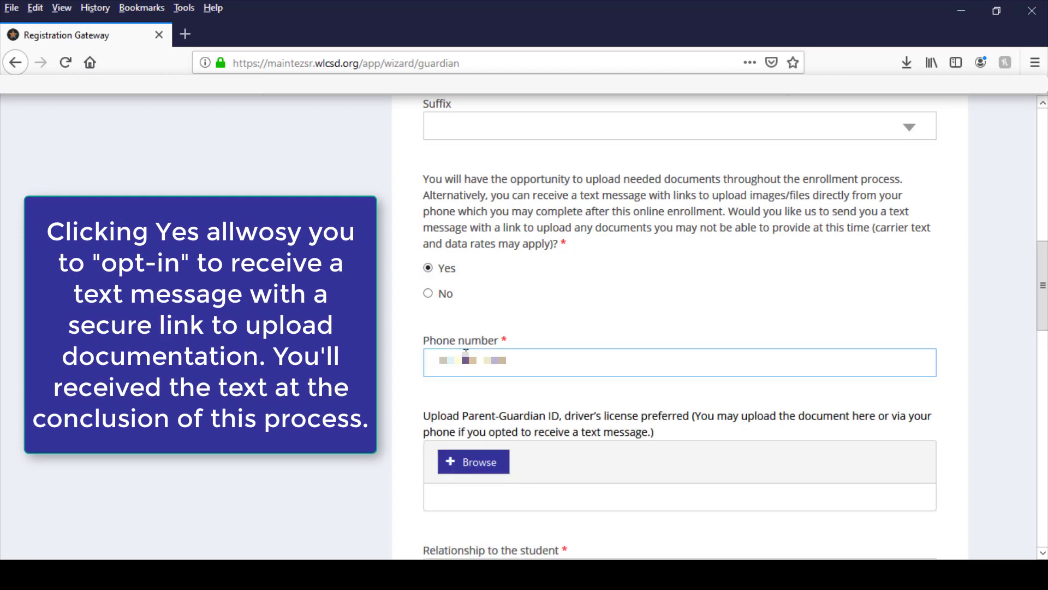
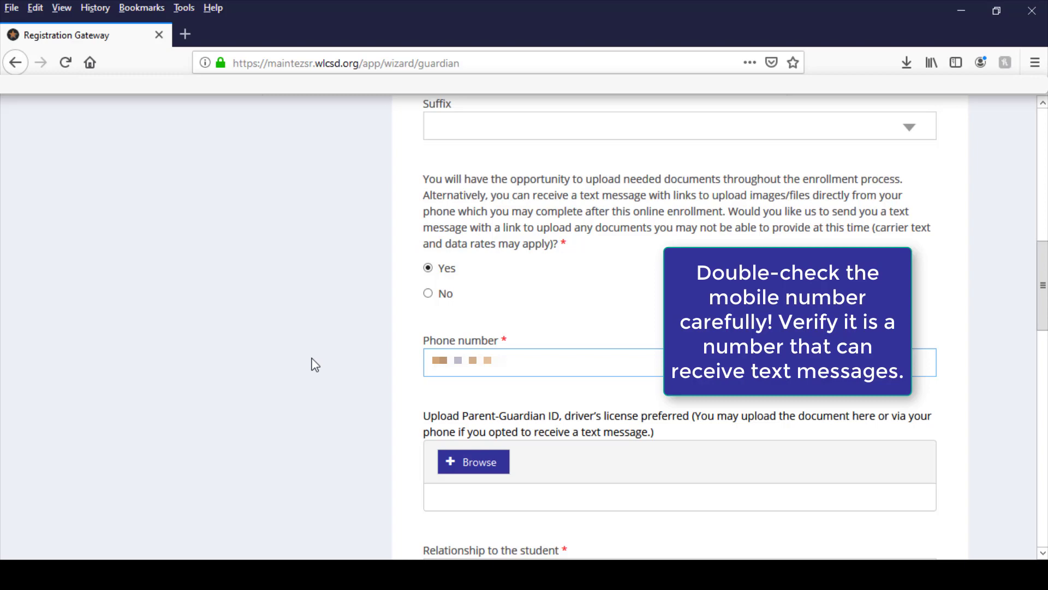
{"action": "scroll", "coordinate": [315, 364], "scroll_direction": "down", "scroll_amount": 3}
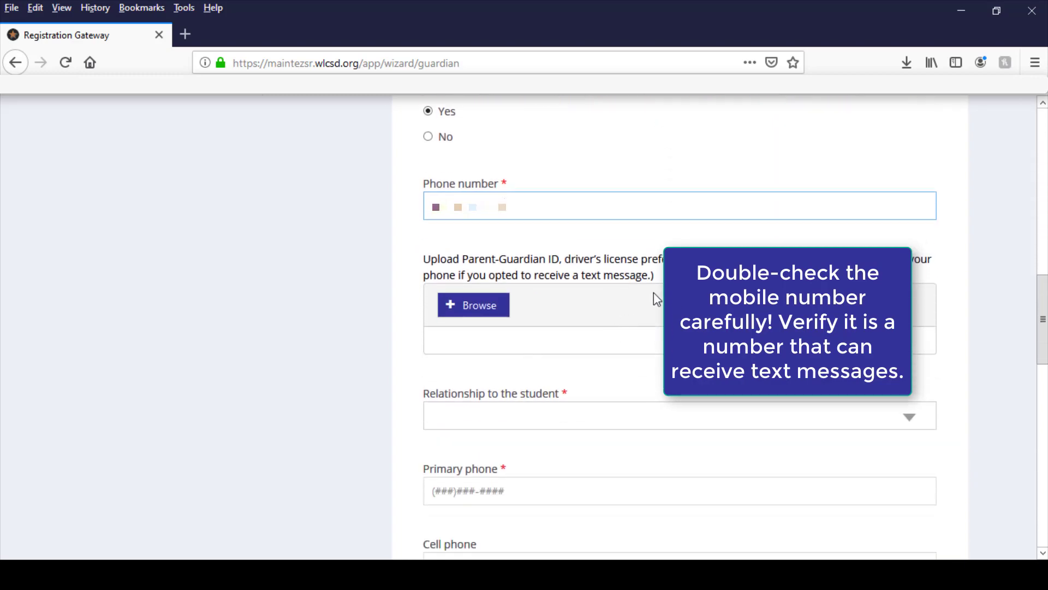
Set the relationship to the student to Father and enter the parent's primary phone number.
{"action": "scroll", "coordinate": [735, 297], "scroll_direction": "down", "scroll_amount": 2}
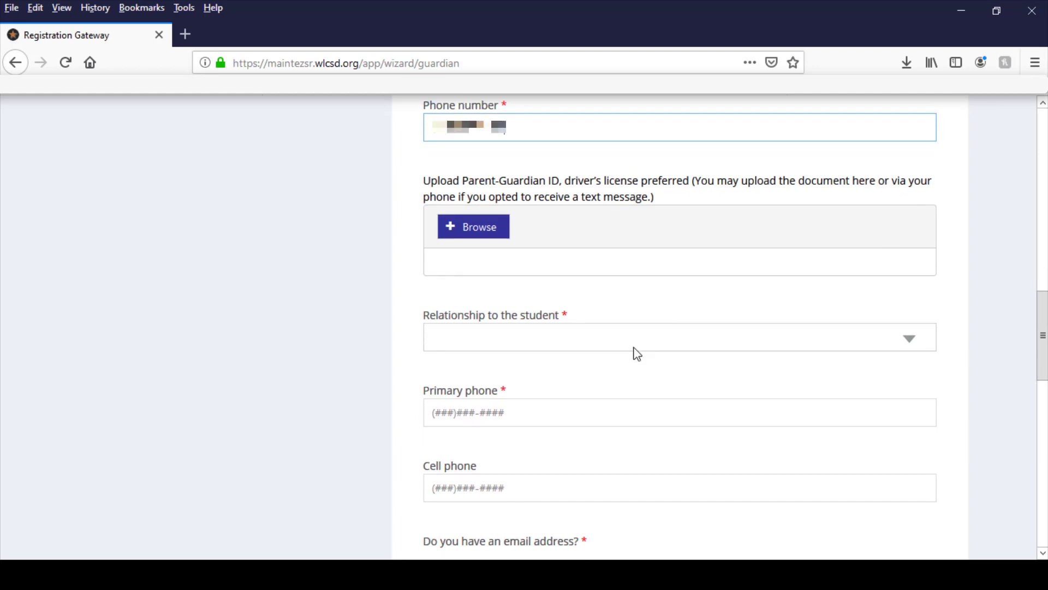
{"action": "left_click", "coordinate": [634, 350]}
{"action": "left_click", "coordinate": [519, 407]}
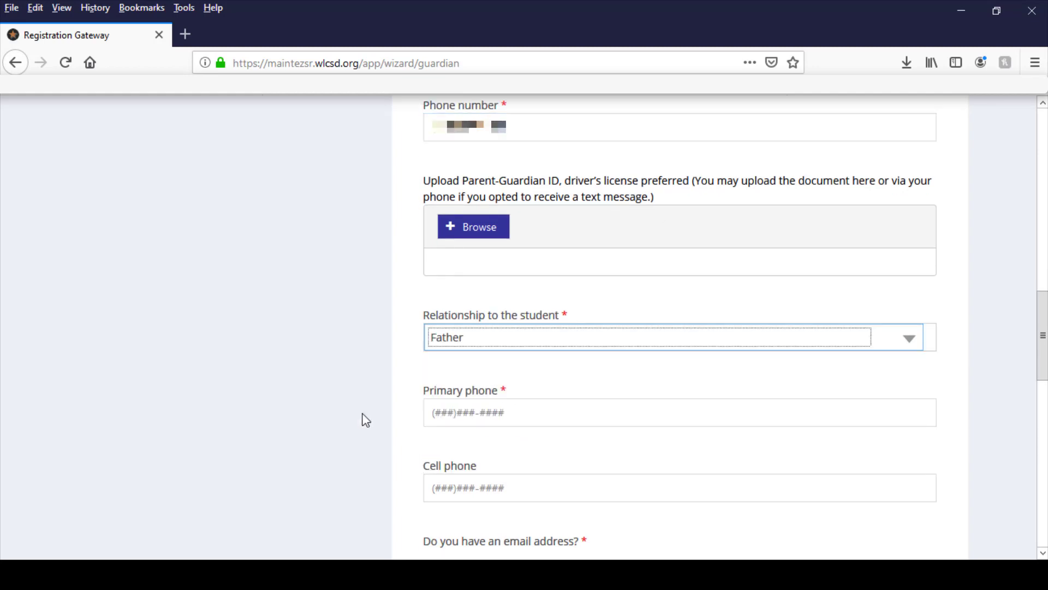
{"action": "left_click", "coordinate": [568, 405]}
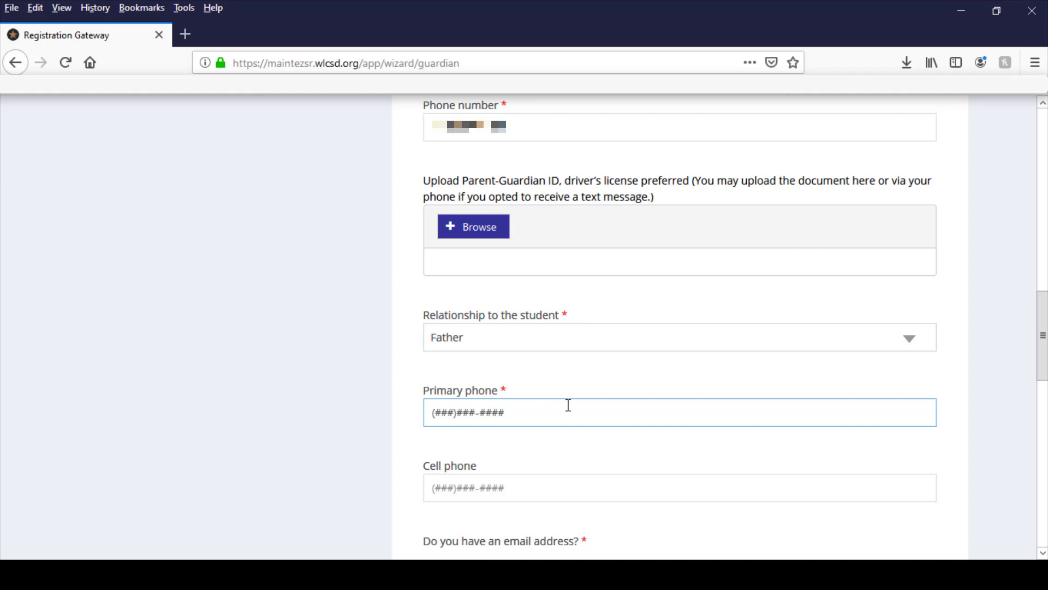
{"action": "type", "text": "248555"}
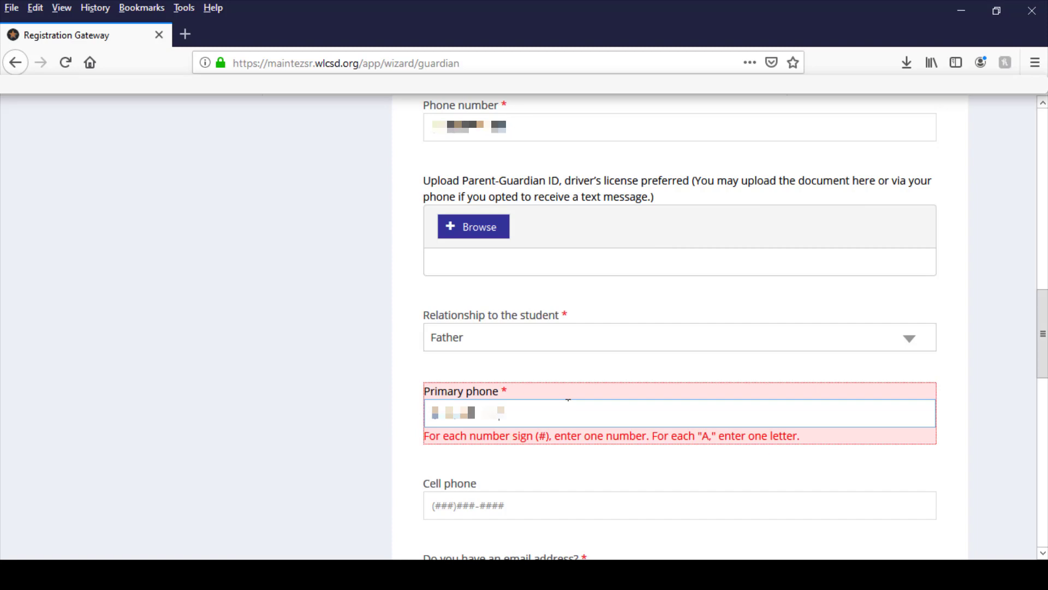
{"action": "type", "text": "5"}
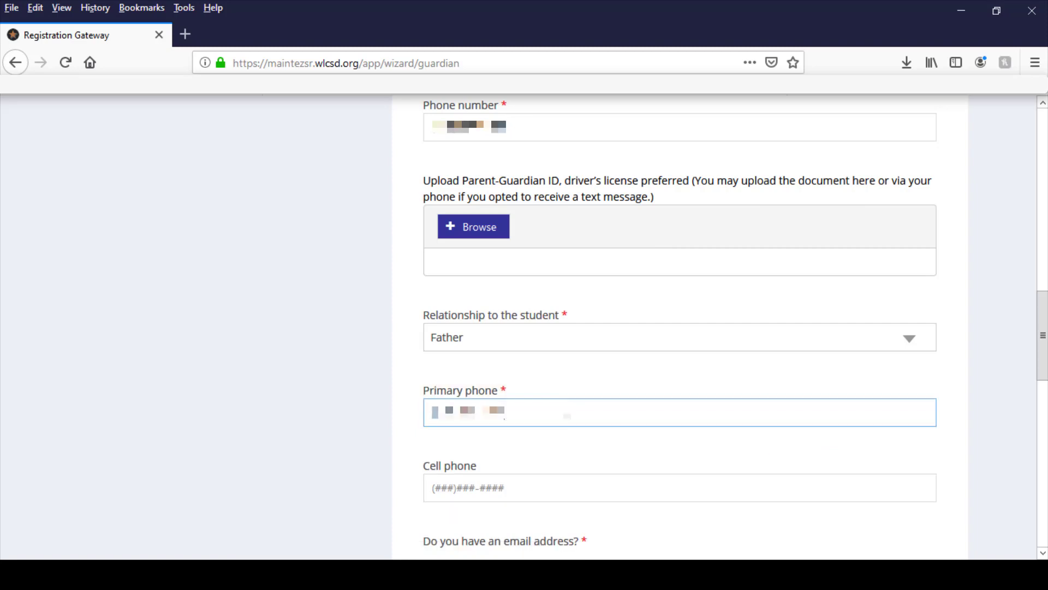
Complete the zip code of the parent/guardian's home address using the suggested match.
{"action": "scroll", "coordinate": [551, 464], "scroll_direction": "down", "scroll_amount": 10}
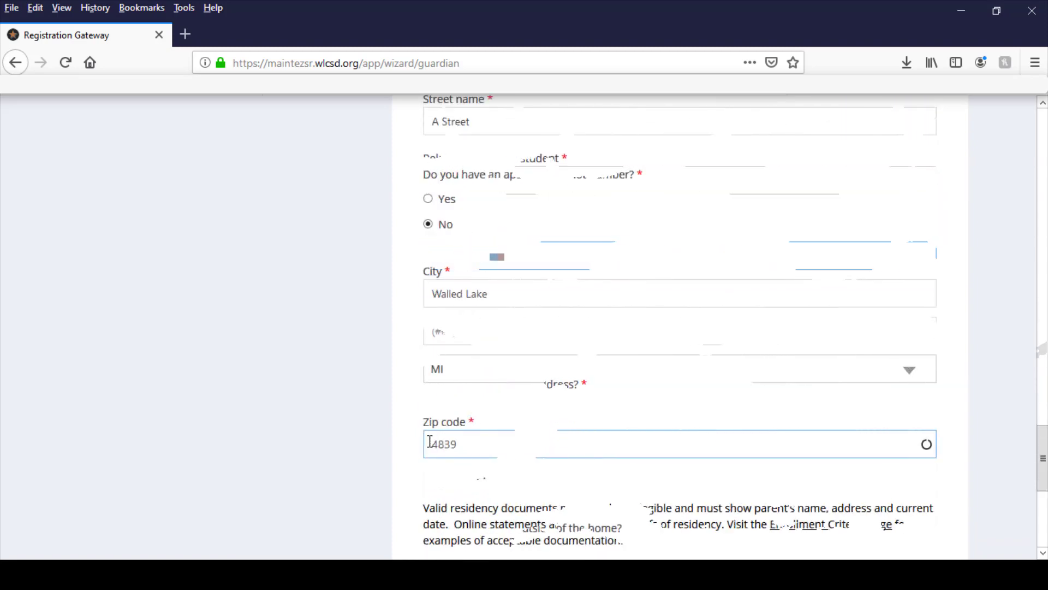
{"action": "left_click", "coordinate": [429, 441]}
{"action": "left_click", "coordinate": [445, 471]}
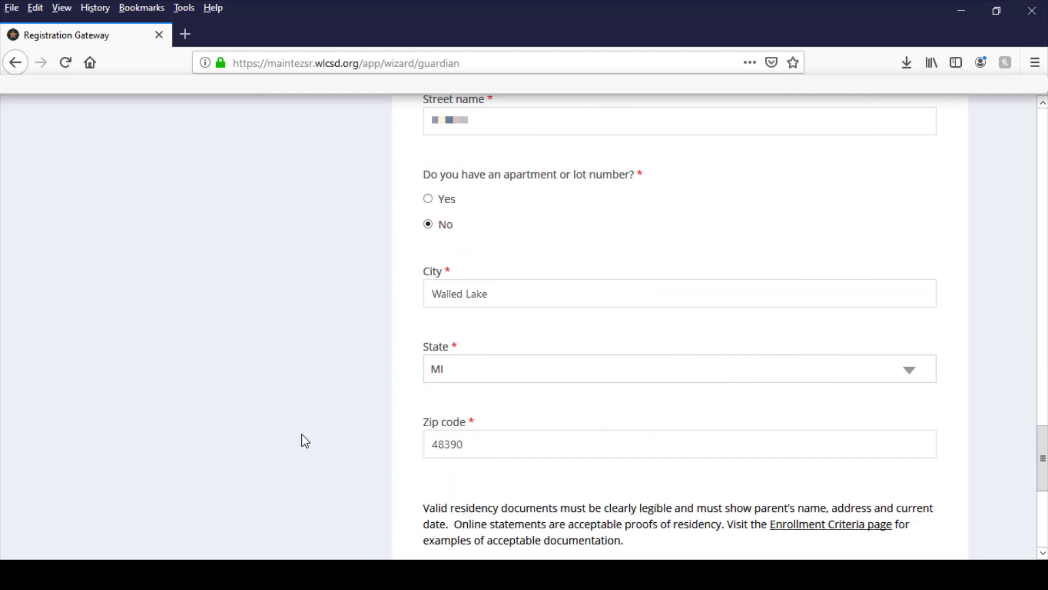
Open the Enrollment Criteria page from the residency section, review the accepted proofs in Column I and Column II, and close it.
{"action": "scroll", "coordinate": [303, 431], "scroll_direction": "down", "scroll_amount": 3}
{"action": "scroll", "coordinate": [341, 418], "scroll_direction": "down", "scroll_amount": 2}
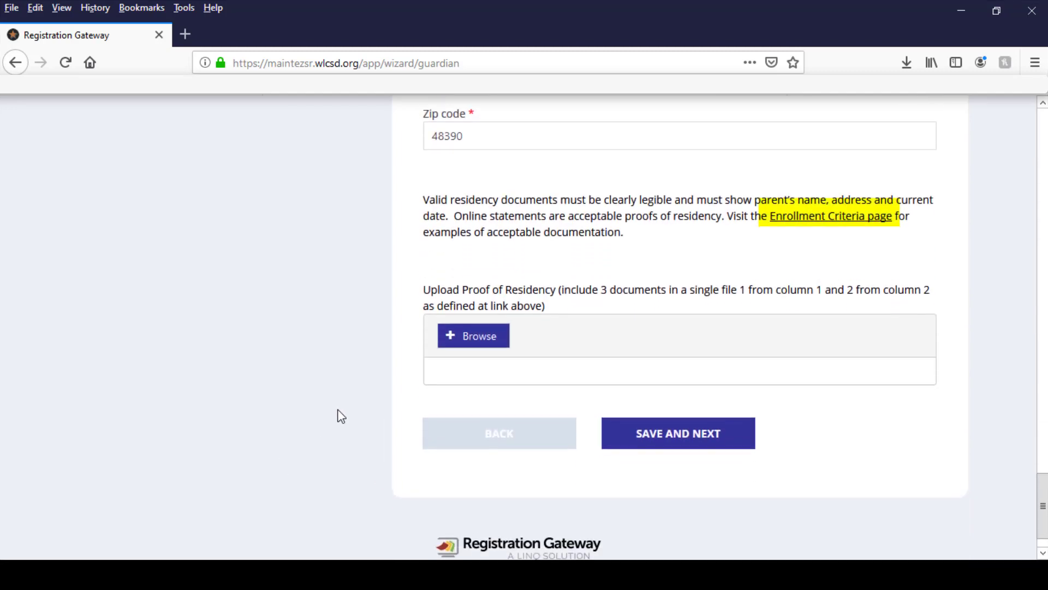
{"action": "left_click", "coordinate": [797, 216]}
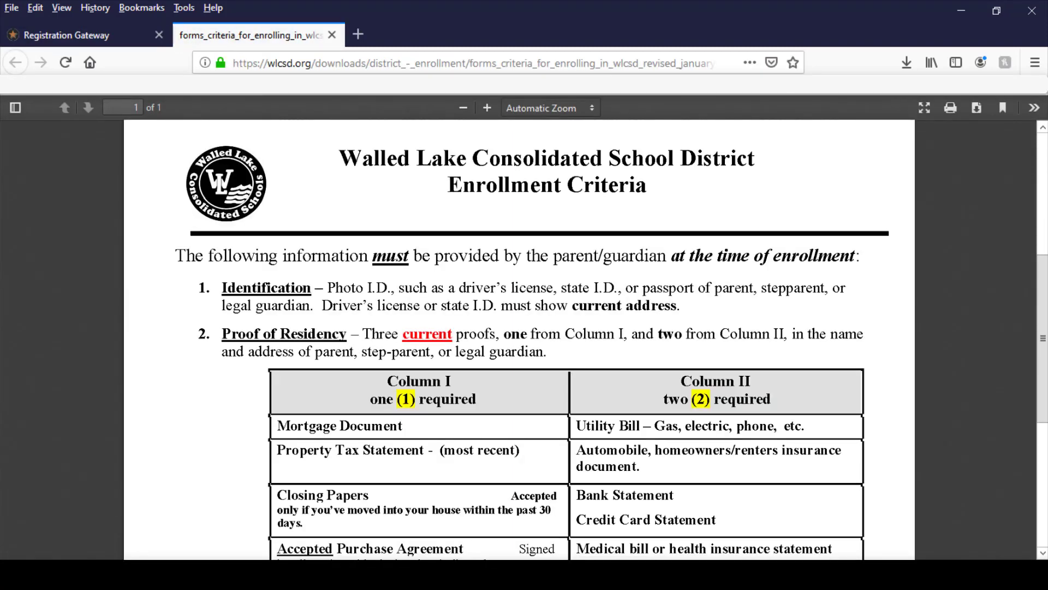
{"action": "scroll", "coordinate": [994, 337], "scroll_direction": "down", "scroll_amount": 3}
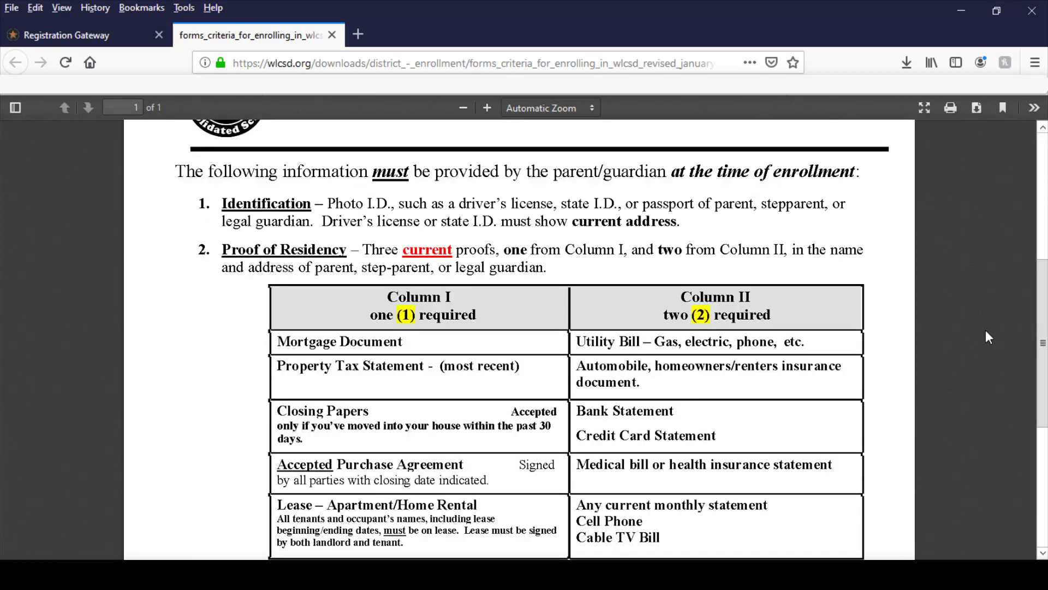
{"action": "scroll", "coordinate": [986, 331], "scroll_direction": "down", "scroll_amount": 2}
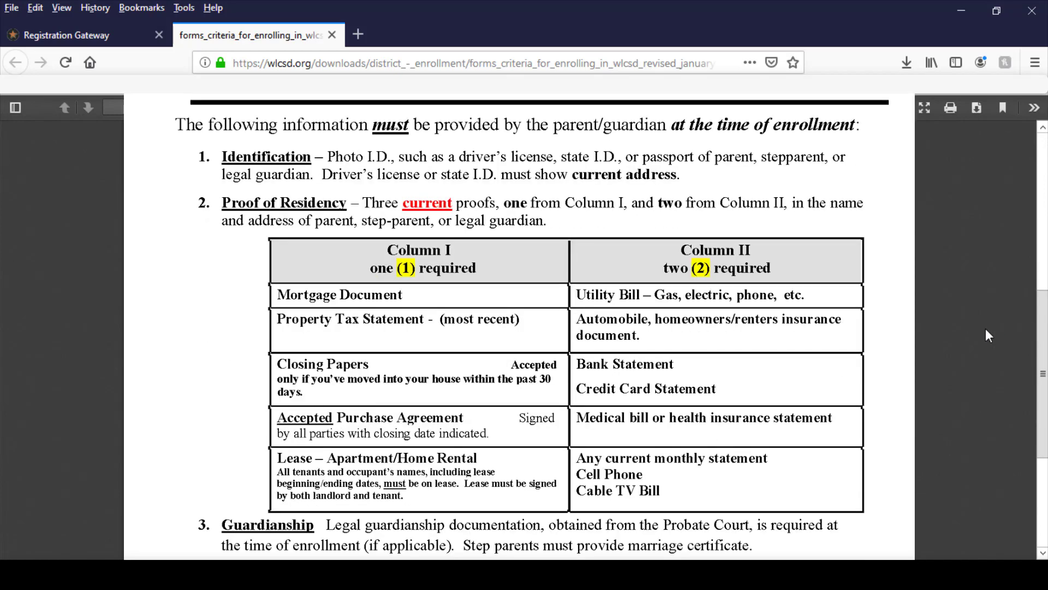
{"action": "left_click", "coordinate": [332, 35]}
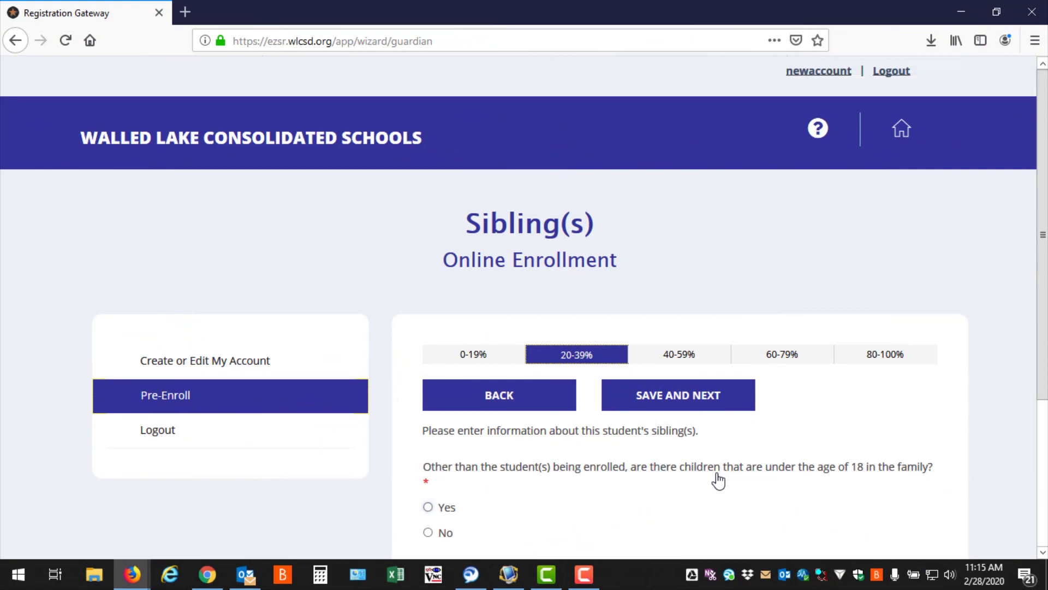
Answer Yes to other children under the age of 18 in the family, and set how many to 1.
{"action": "scroll", "coordinate": [612, 424], "scroll_direction": "down", "scroll_amount": 3}
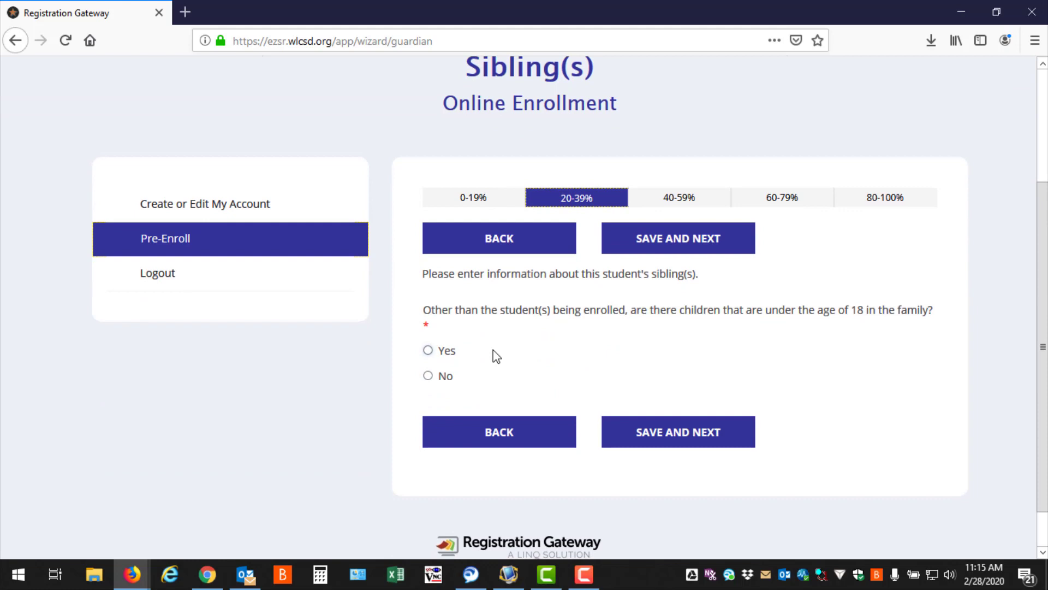
{"action": "left_click", "coordinate": [434, 354]}
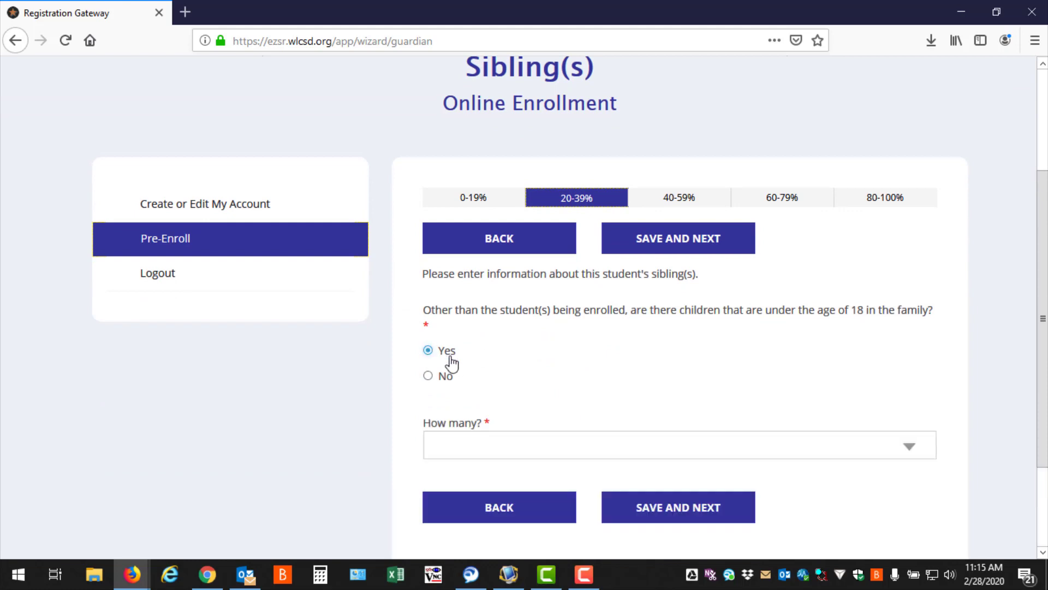
{"action": "left_click", "coordinate": [608, 437]}
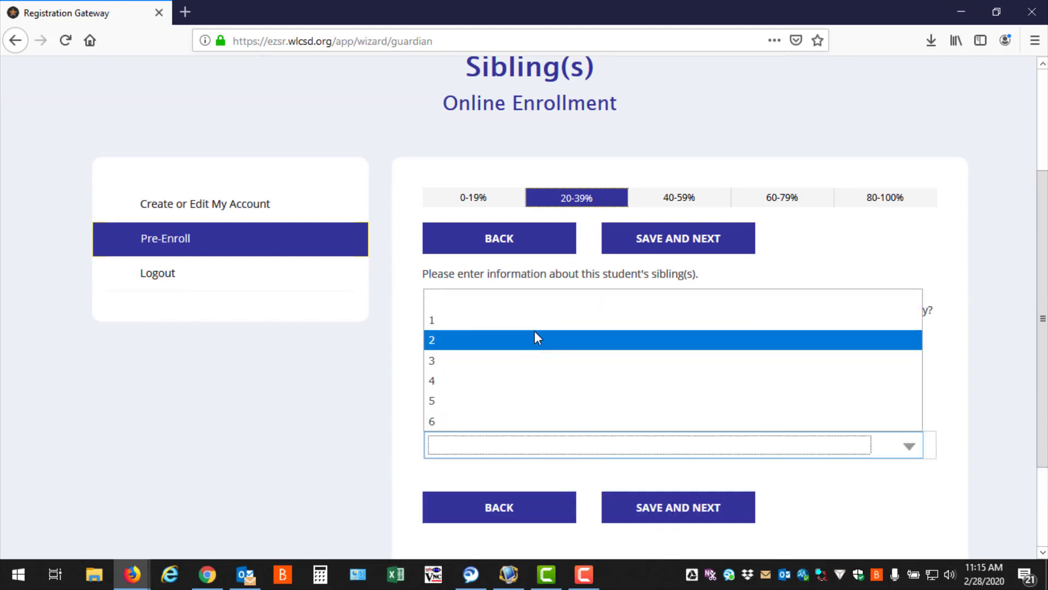
{"action": "left_click", "coordinate": [539, 321]}
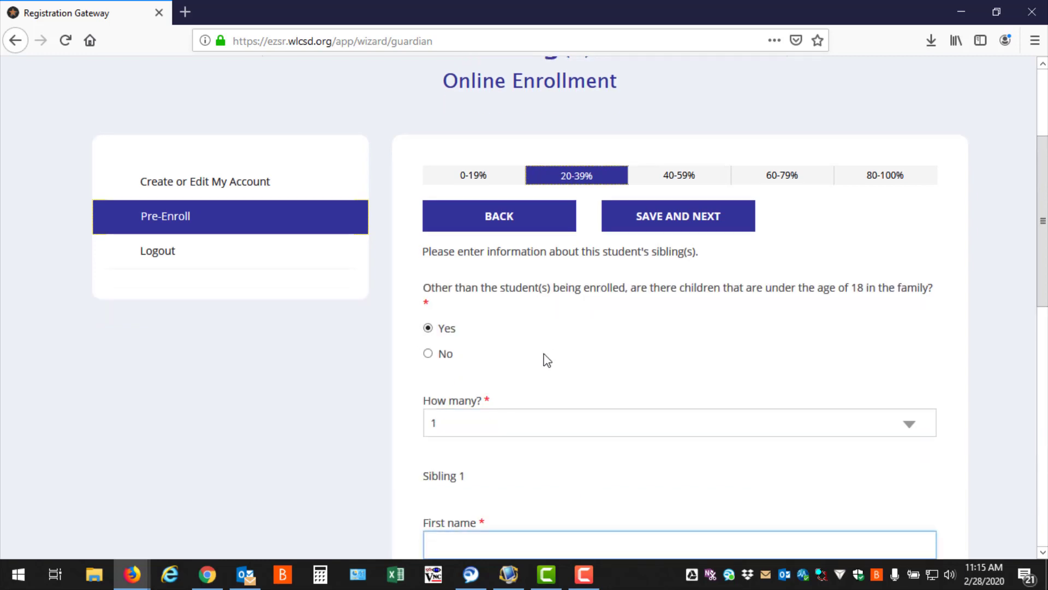
Fill in Sibling 1's first and last name, choose grade 06 and No for attending the district, and save the sibling page.
{"action": "scroll", "coordinate": [520, 472], "scroll_direction": "down", "scroll_amount": 3}
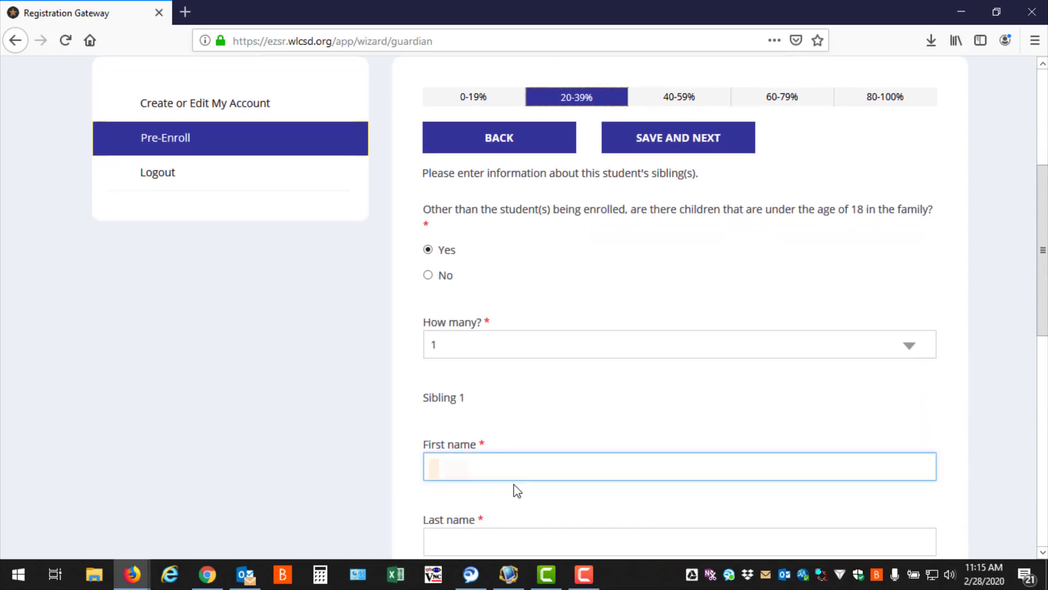
{"action": "key", "text": "Tab"}
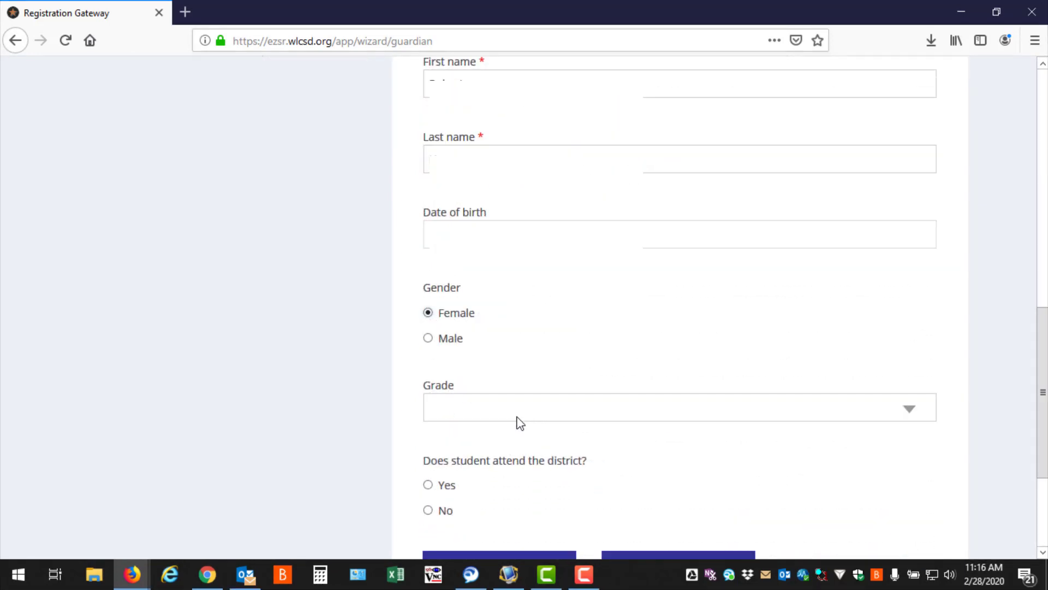
{"action": "left_click", "coordinate": [517, 420]}
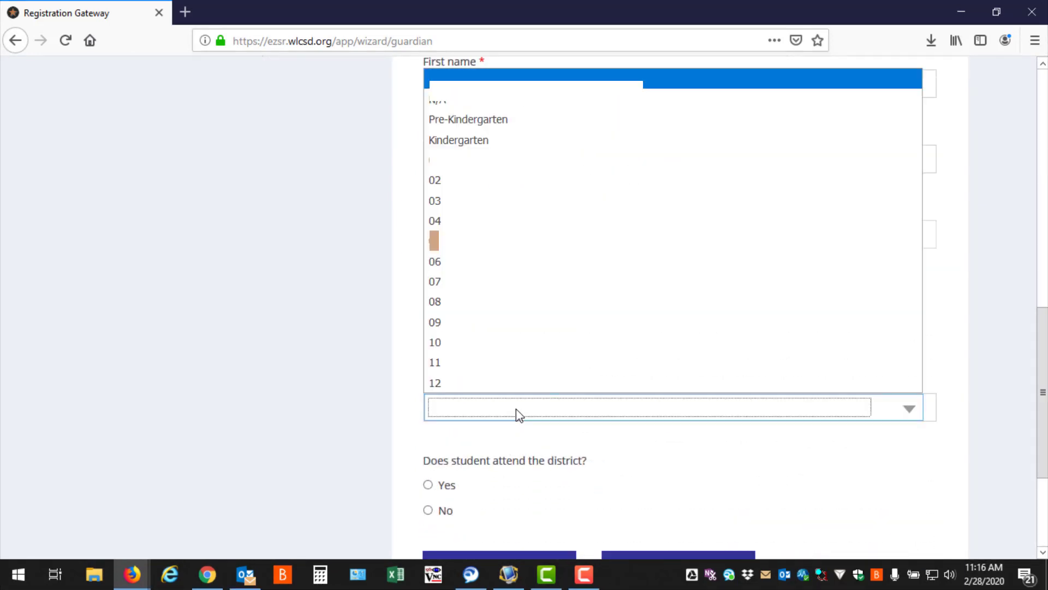
{"action": "left_click", "coordinate": [498, 267]}
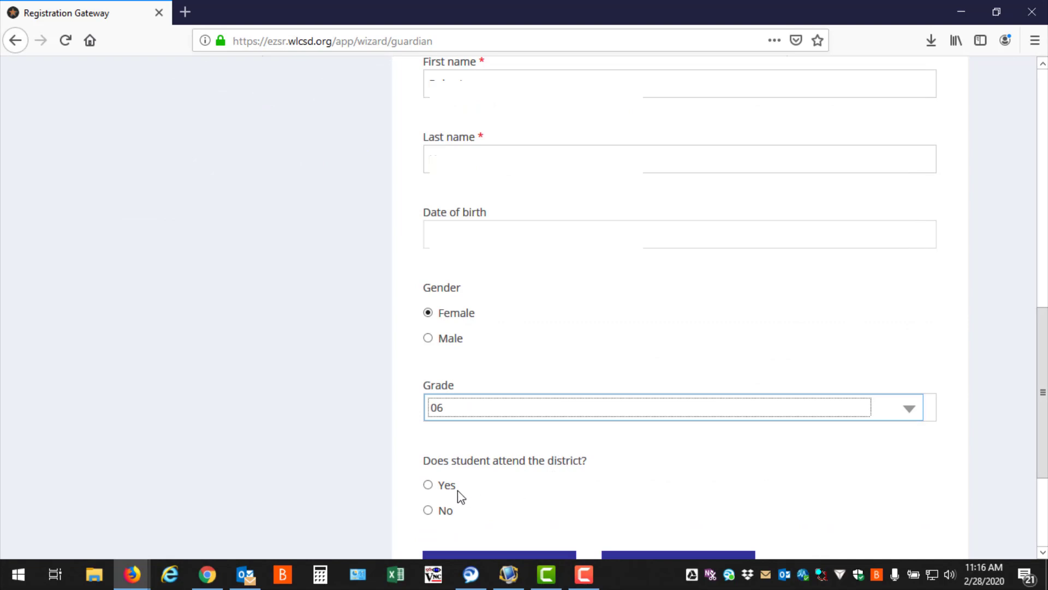
{"action": "left_click", "coordinate": [428, 510]}
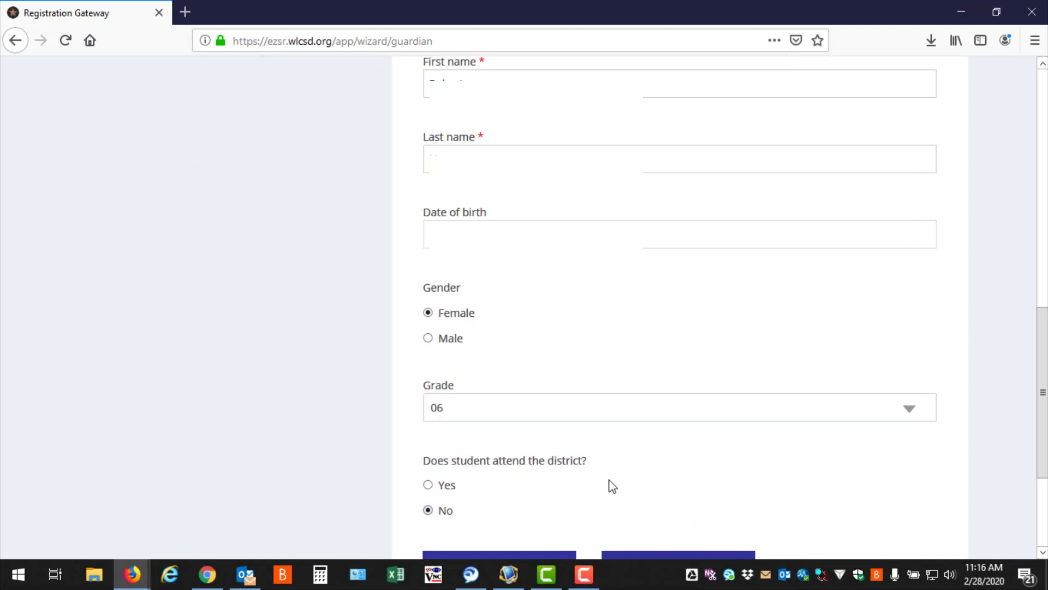
{"action": "scroll", "coordinate": [622, 494], "scroll_direction": "down", "scroll_amount": 2}
{"action": "left_click", "coordinate": [634, 501]}
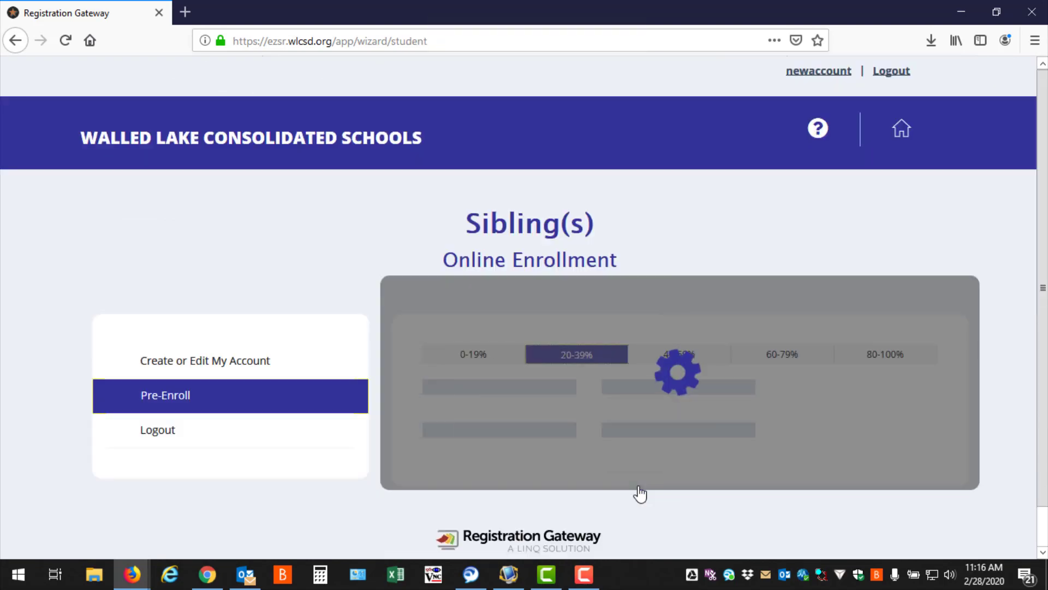
Enter the student's first, middle and last names in the Student form.
{"action": "scroll", "coordinate": [628, 458], "scroll_direction": "down", "scroll_amount": 3}
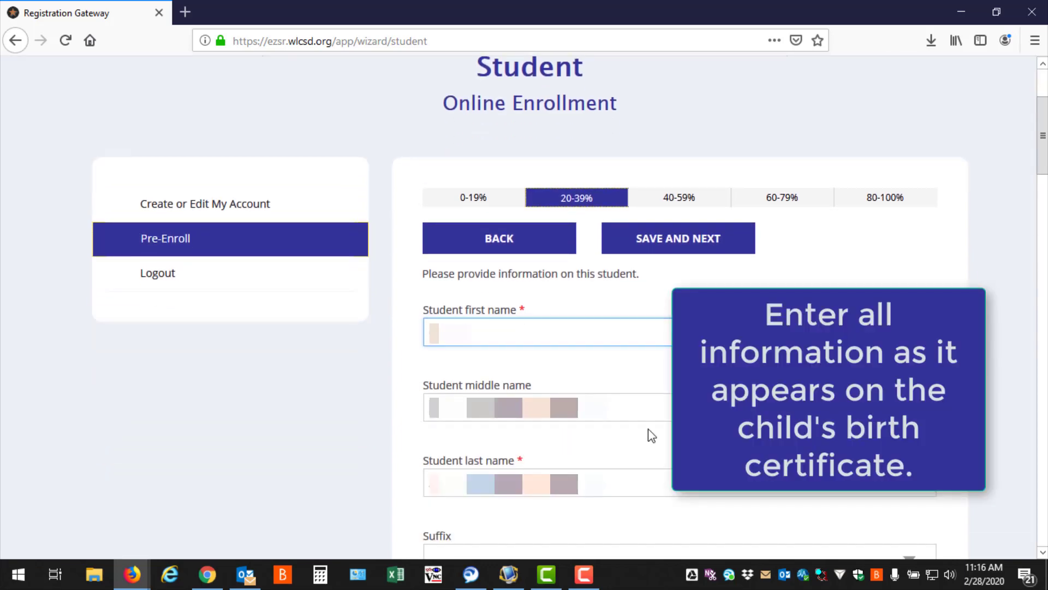
{"action": "key", "text": "Tab"}
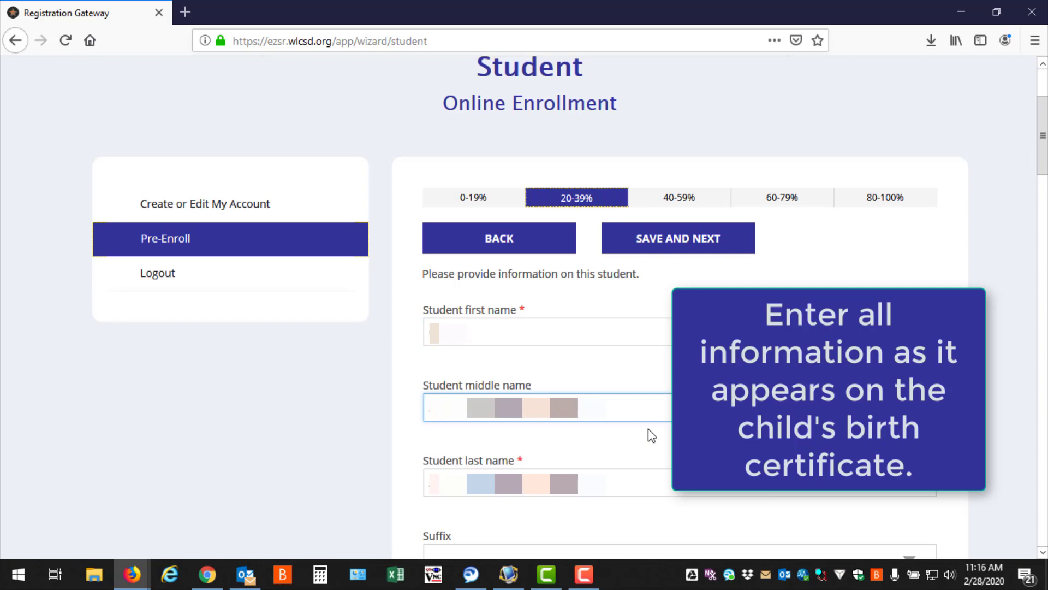
{"action": "key", "text": "Tab"}
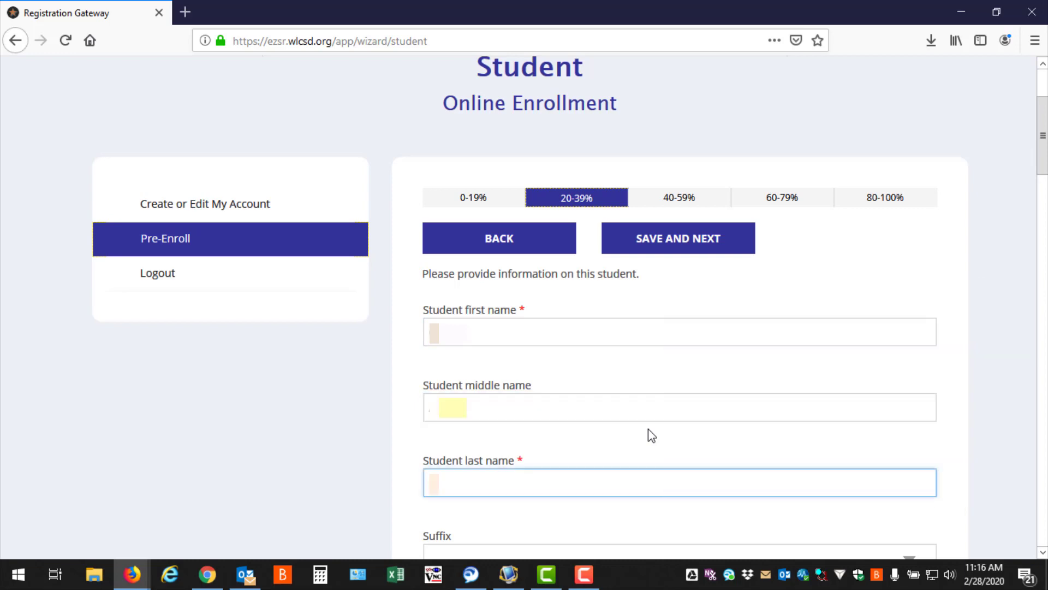
{"action": "type", "text": "???"}
{"action": "scroll", "coordinate": [648, 433], "scroll_direction": "down", "scroll_amount": 3}
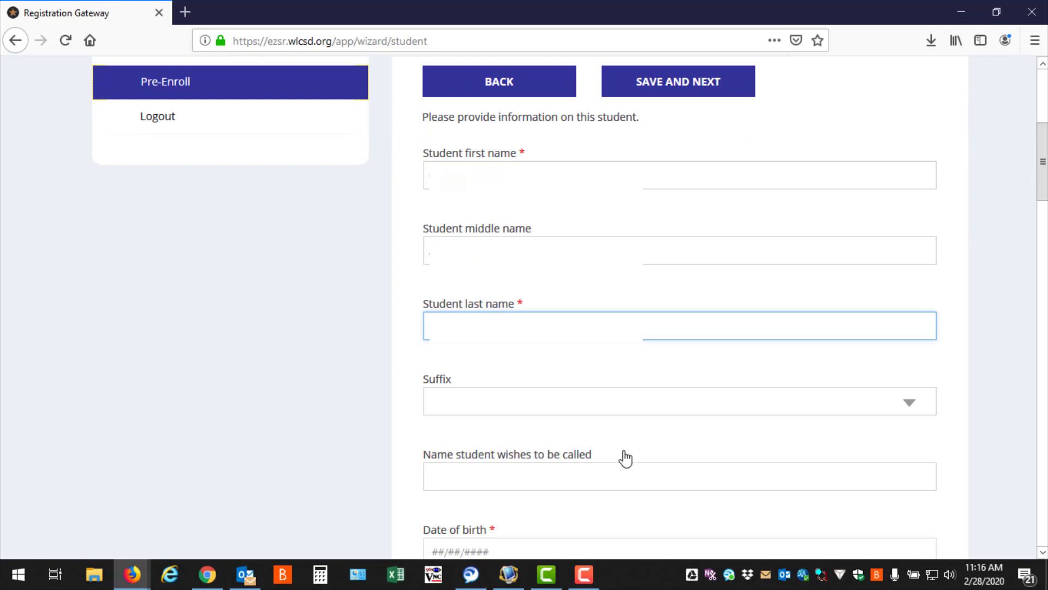
Fill in the name the student wishes to be called and the student's date of birth.
{"action": "scroll", "coordinate": [598, 473], "scroll_direction": "down", "scroll_amount": 2}
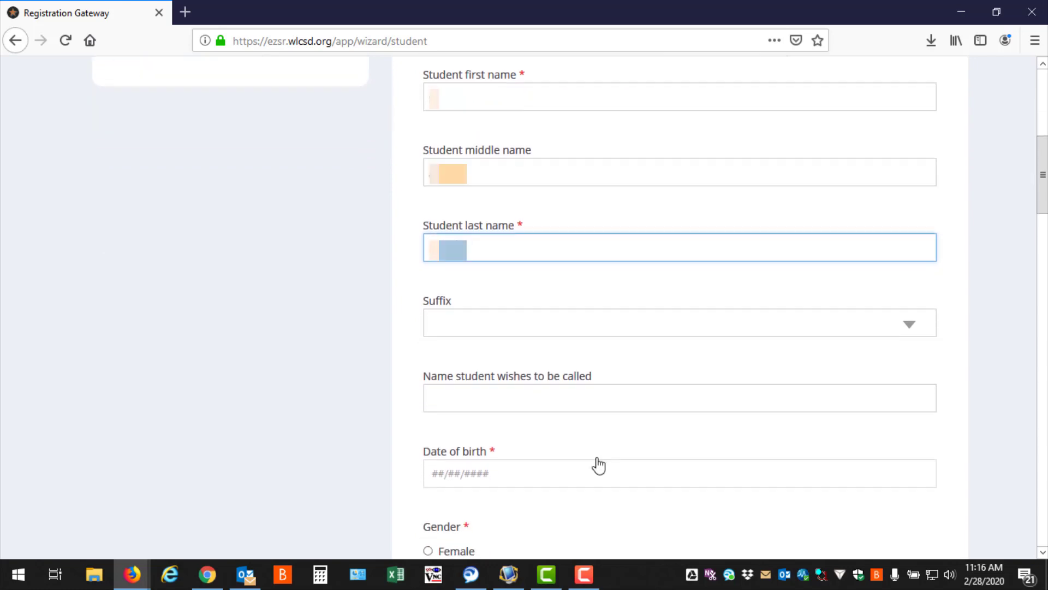
{"action": "left_click", "coordinate": [596, 398]}
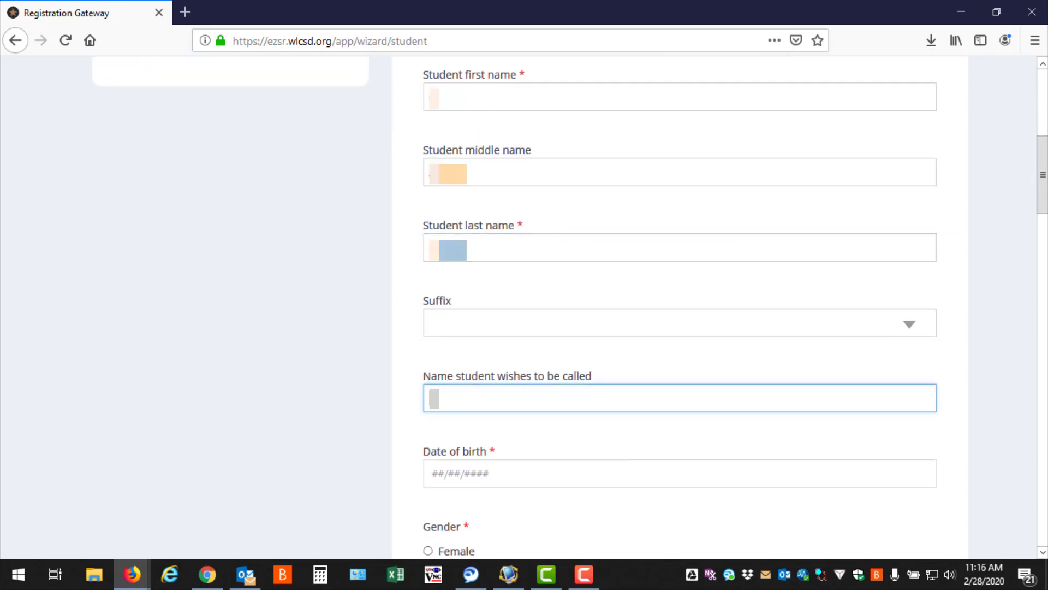
{"action": "type", "text": "???"}
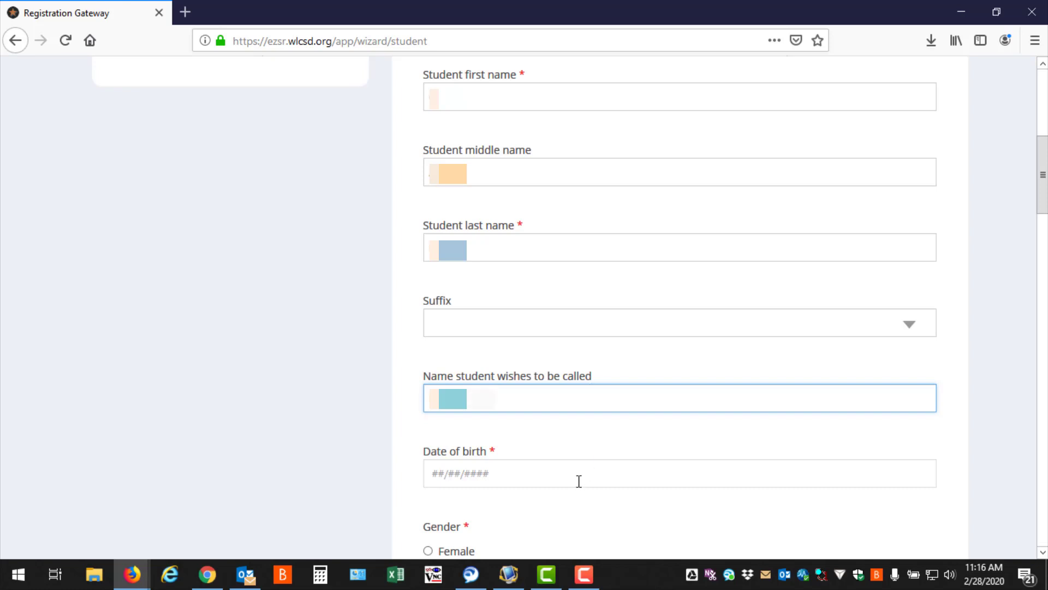
{"action": "left_click", "coordinate": [579, 479]}
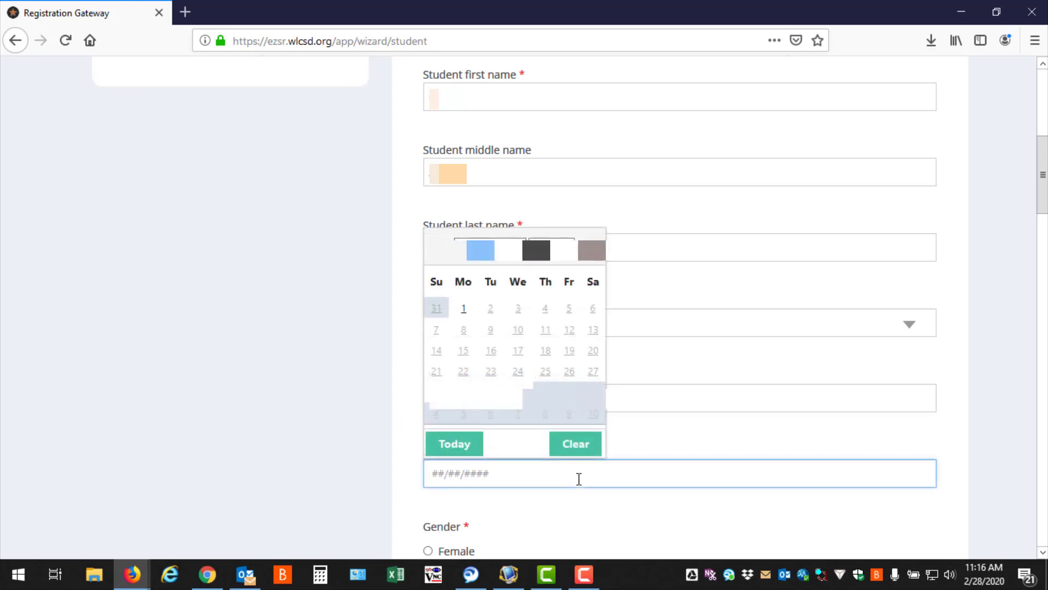
{"action": "type", "text": "10/29/"}
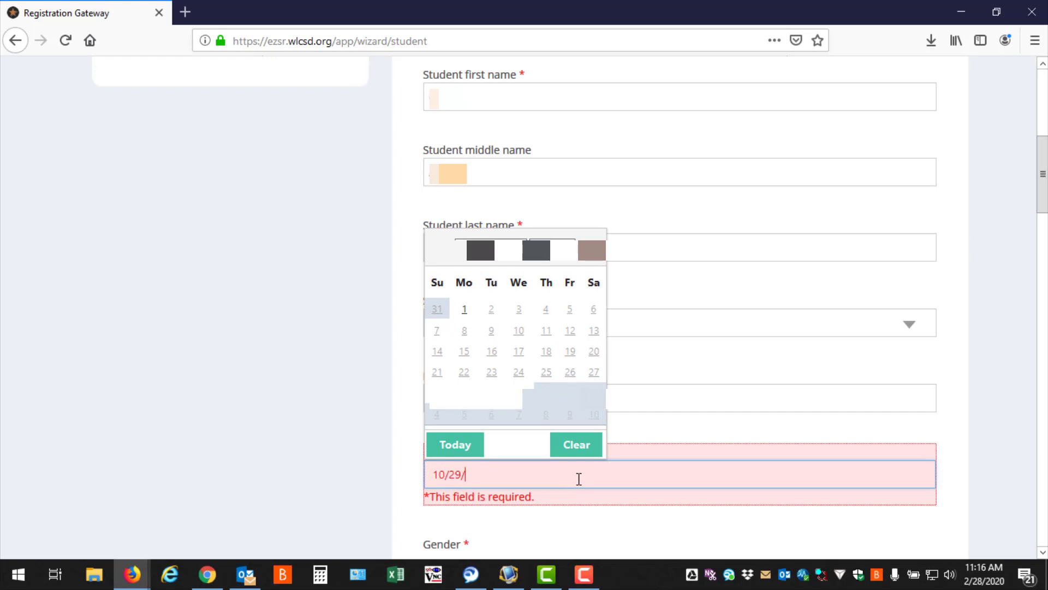
{"action": "type", "text": "????"}
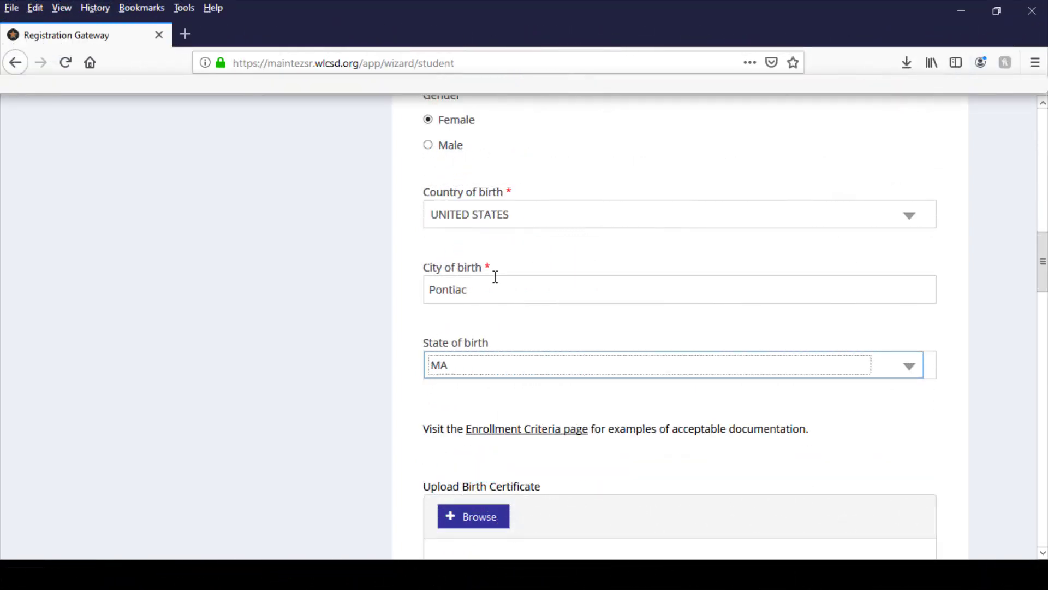
Change the student's state of birth to MI.
{"action": "left_click", "coordinate": [488, 369]}
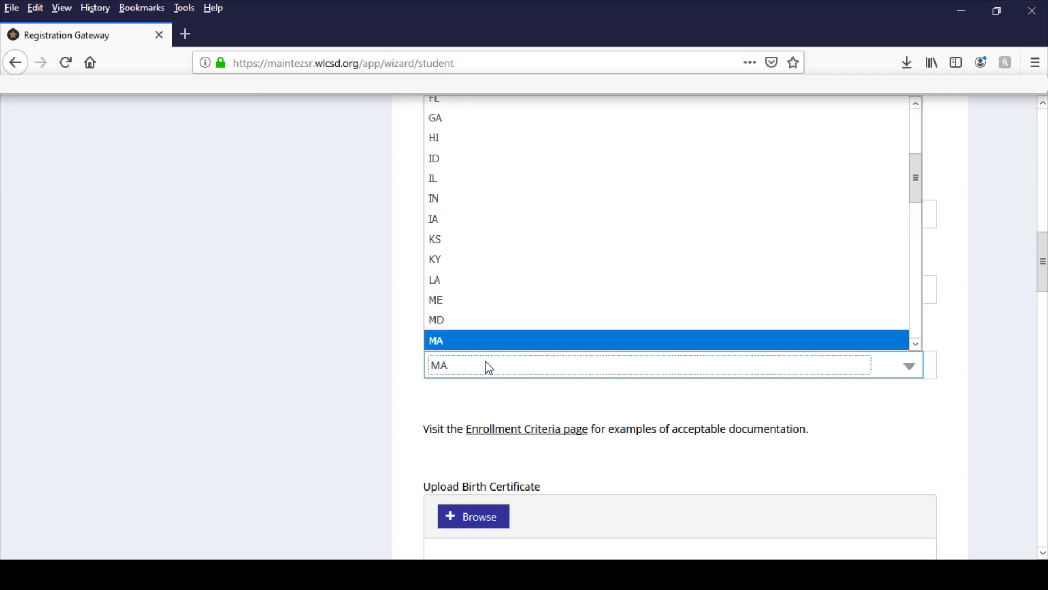
{"action": "scroll", "coordinate": [487, 328], "scroll_direction": "down", "scroll_amount": 1}
{"action": "left_click", "coordinate": [493, 306]}
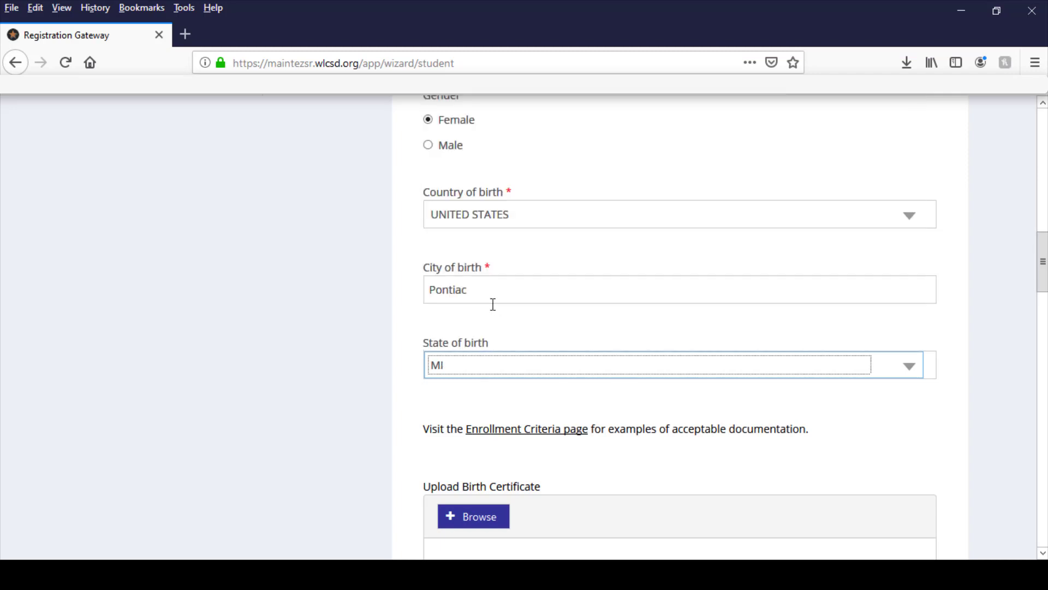
{"action": "scroll", "coordinate": [374, 390], "scroll_direction": "down", "scroll_amount": 3}
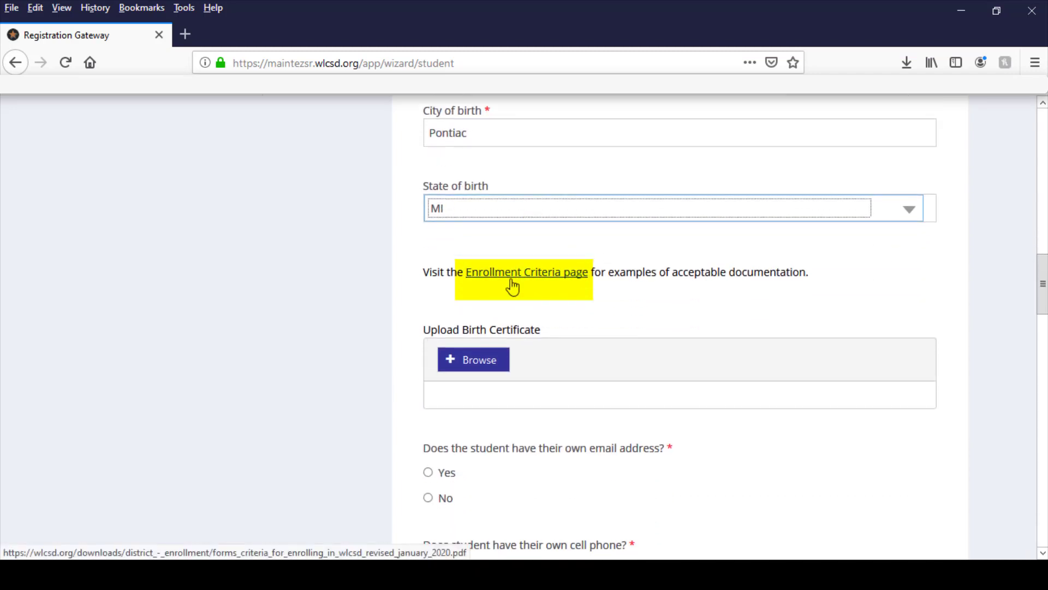
Open the Enrollment Criteria page, review the acceptable birth certificate documentation, and return to the student form.
{"action": "left_click", "coordinate": [514, 283]}
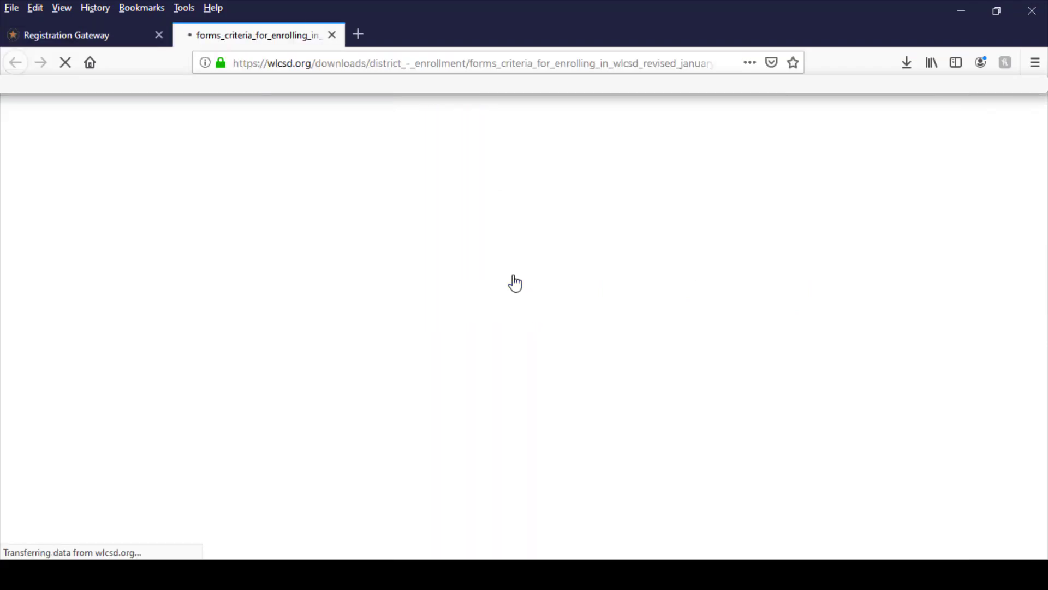
{"action": "scroll", "coordinate": [518, 339], "scroll_direction": "down", "scroll_amount": 5}
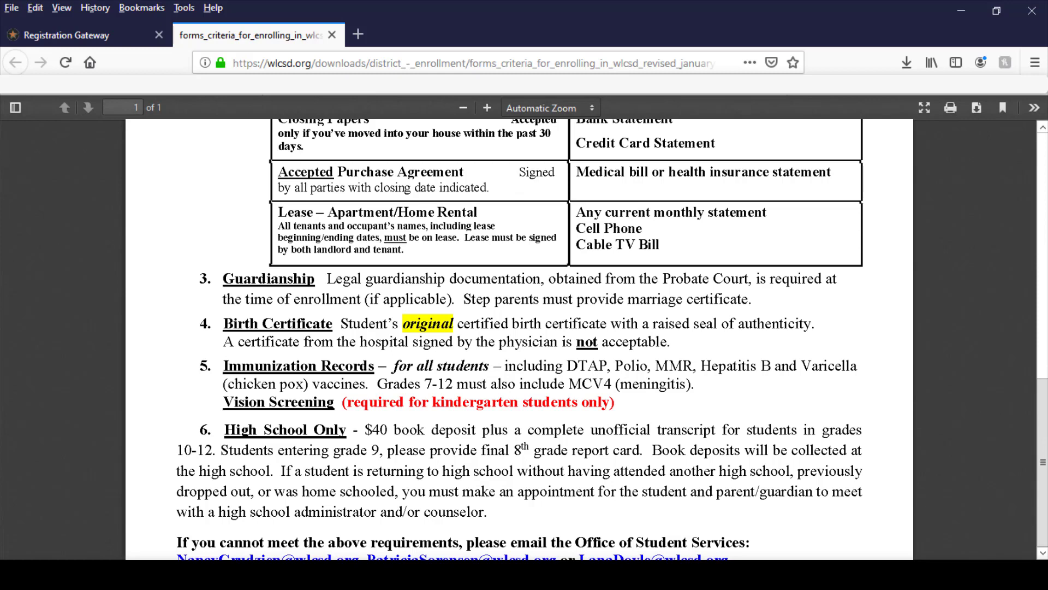
{"action": "left_click", "coordinate": [86, 38]}
Answer No to the student having their own email address and No to having their own cell phone.
{"action": "scroll", "coordinate": [442, 382], "scroll_direction": "down", "scroll_amount": 3}
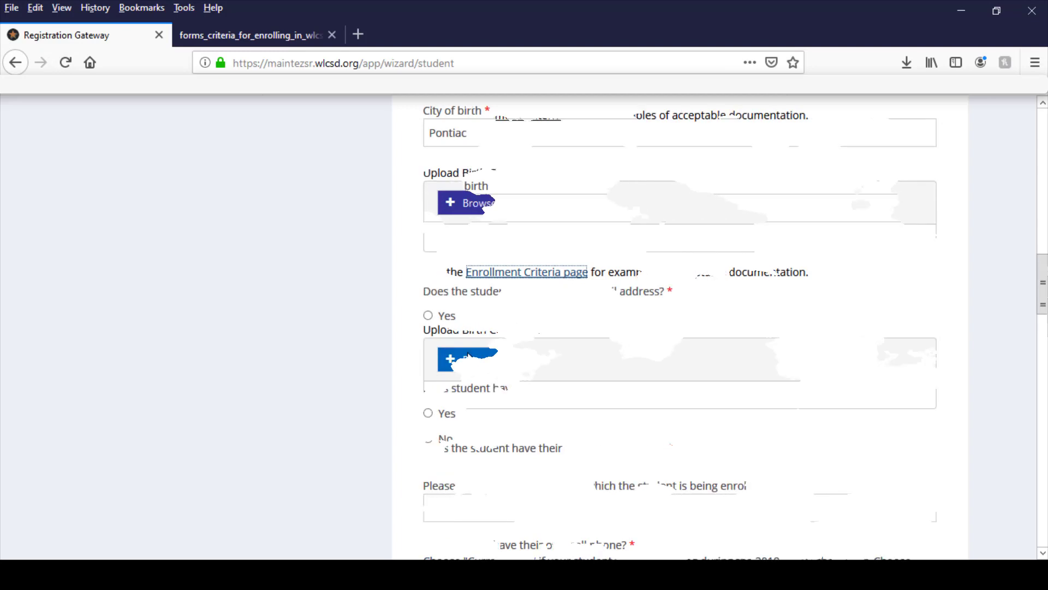
{"action": "left_click", "coordinate": [428, 341]}
{"action": "left_click", "coordinate": [428, 439]}
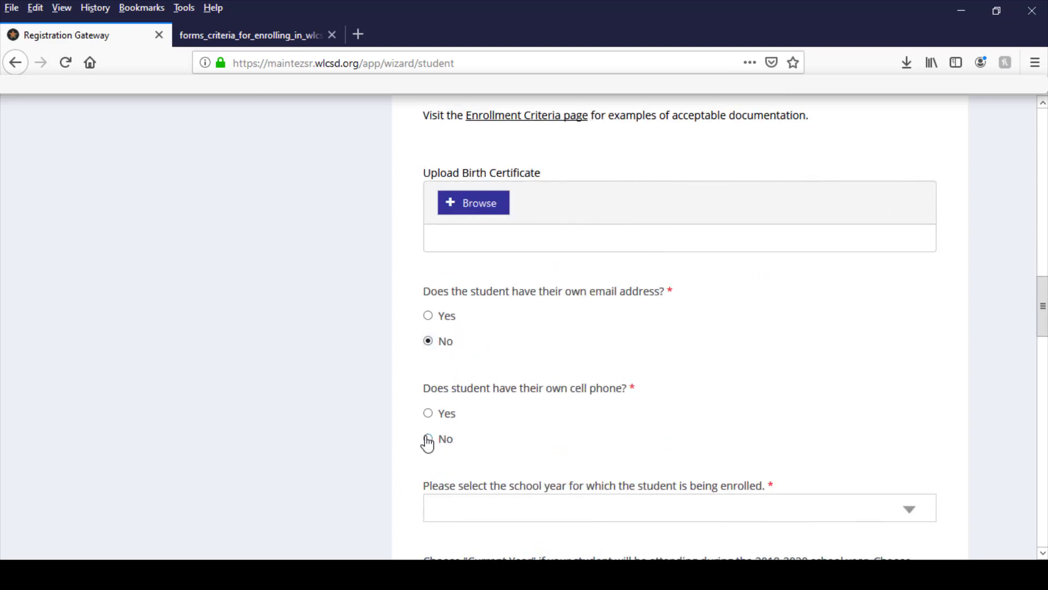
Choose Next Year and Kindergarten for the student's enrollment, and answer No to being 5 by September 1, 2020.
{"action": "scroll", "coordinate": [503, 412], "scroll_direction": "down", "scroll_amount": 4}
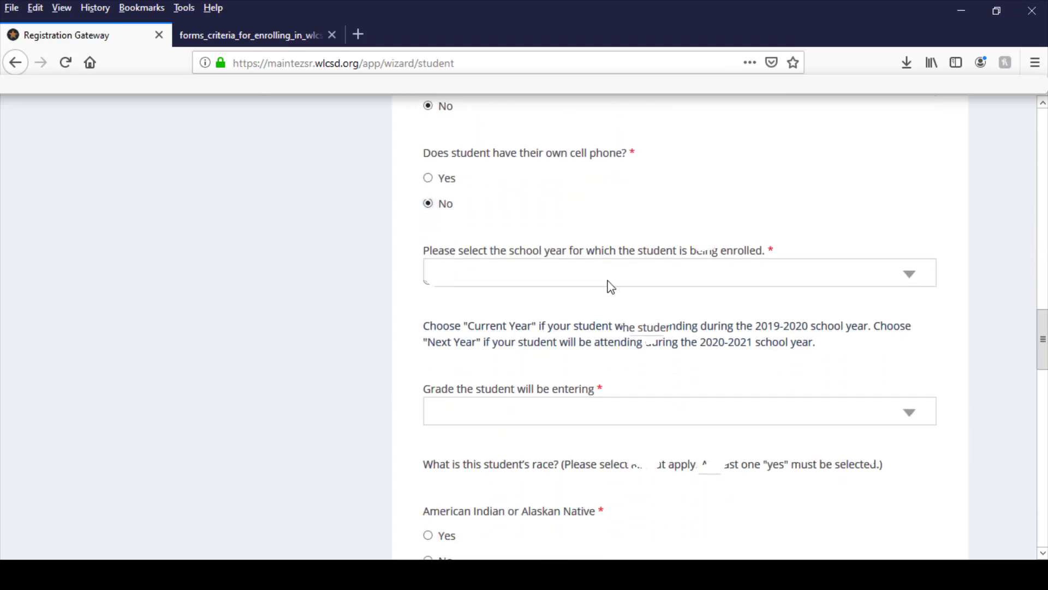
{"action": "scroll", "coordinate": [637, 293], "scroll_direction": "down", "scroll_amount": 3}
{"action": "left_click", "coordinate": [638, 255]}
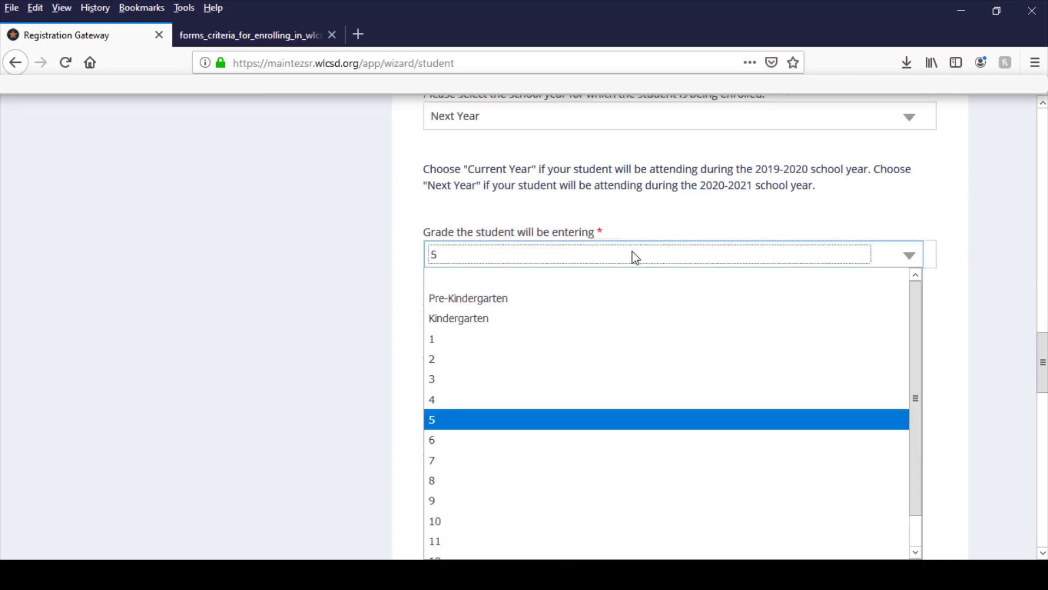
{"action": "left_click", "coordinate": [562, 320]}
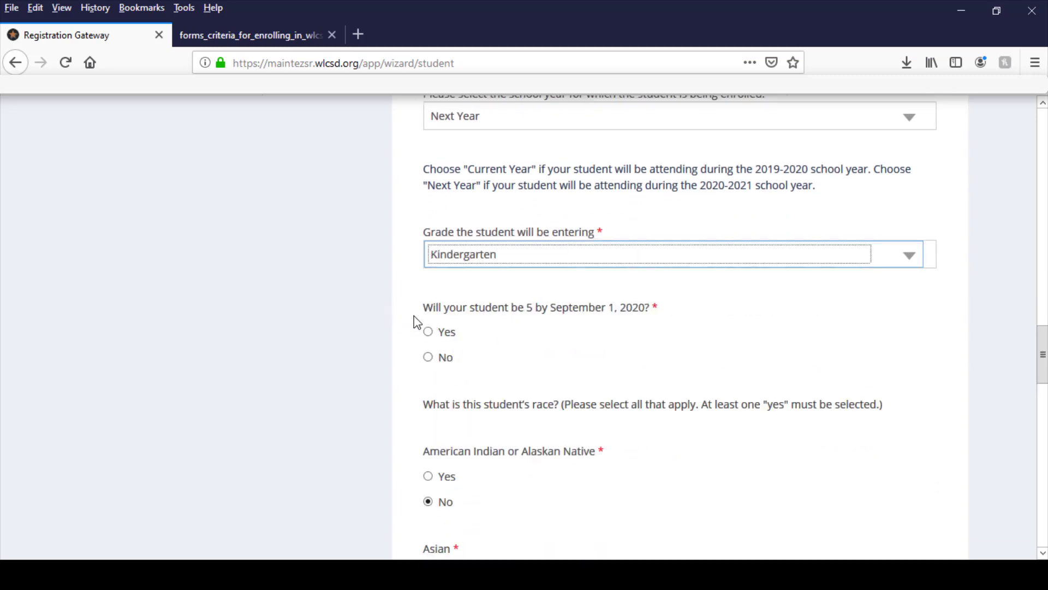
{"action": "left_click", "coordinate": [428, 357]}
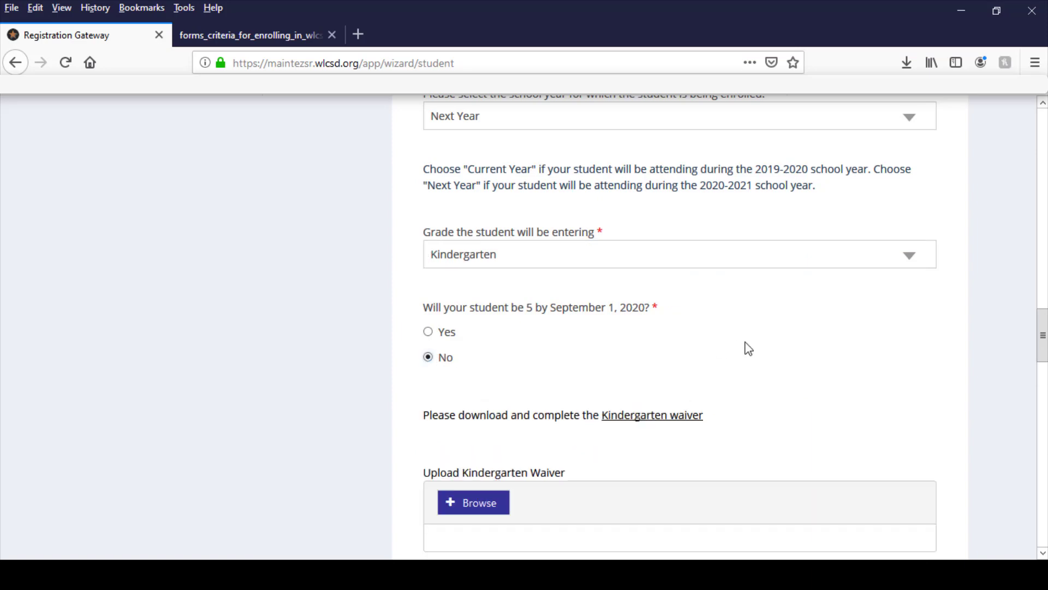
Open the Kindergarten waiver form, read through its fields and submission details, and return to the student form.
{"action": "scroll", "coordinate": [748, 347], "scroll_direction": "down", "scroll_amount": 3}
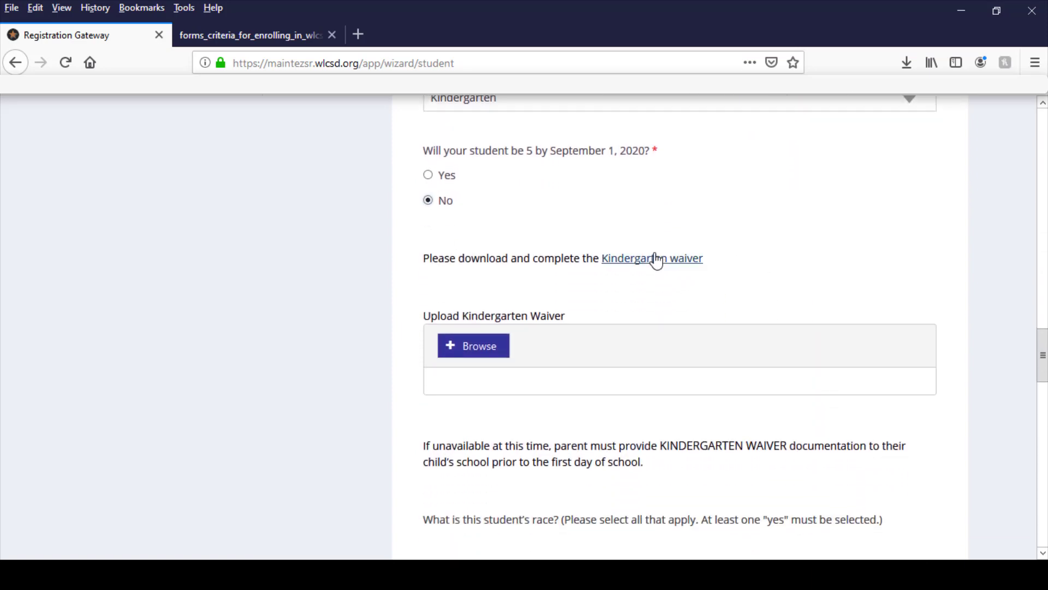
{"action": "left_click", "coordinate": [655, 261]}
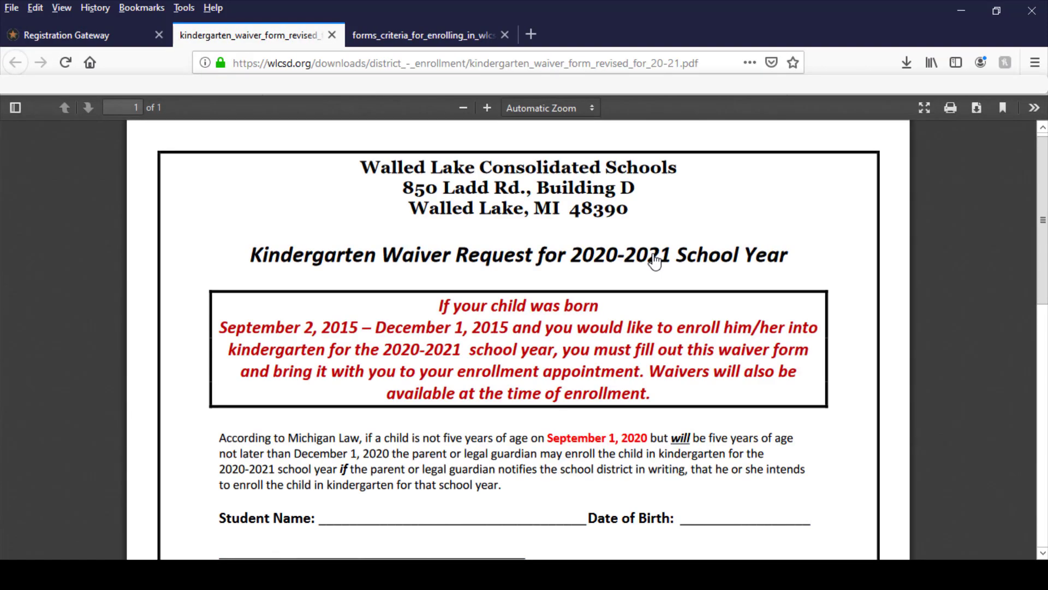
{"action": "scroll", "coordinate": [655, 262], "scroll_direction": "down", "scroll_amount": 6}
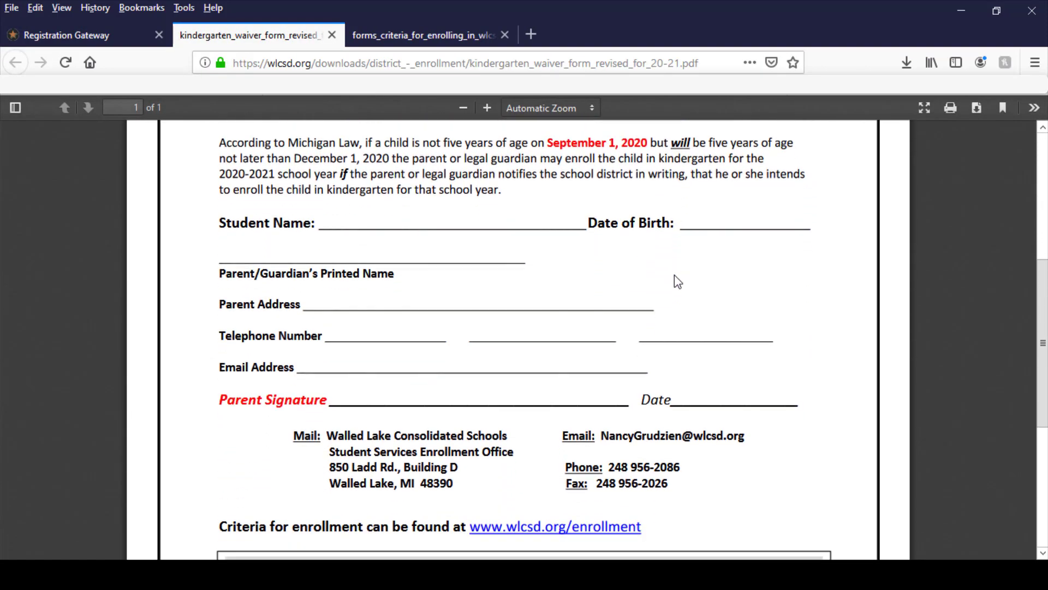
{"action": "scroll", "coordinate": [675, 276], "scroll_direction": "down", "scroll_amount": 3}
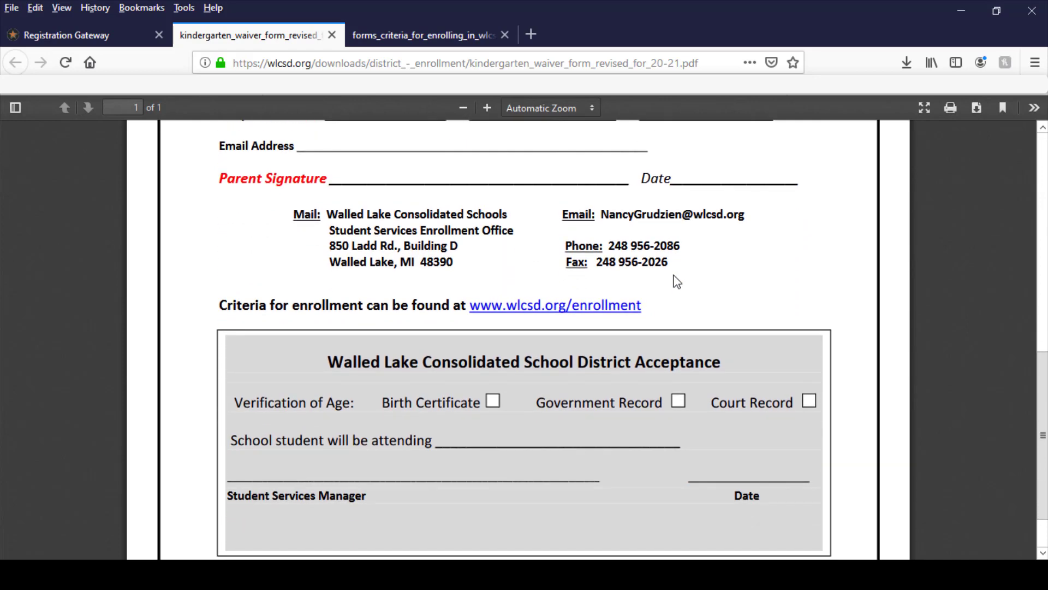
{"action": "left_click", "coordinate": [95, 34]}
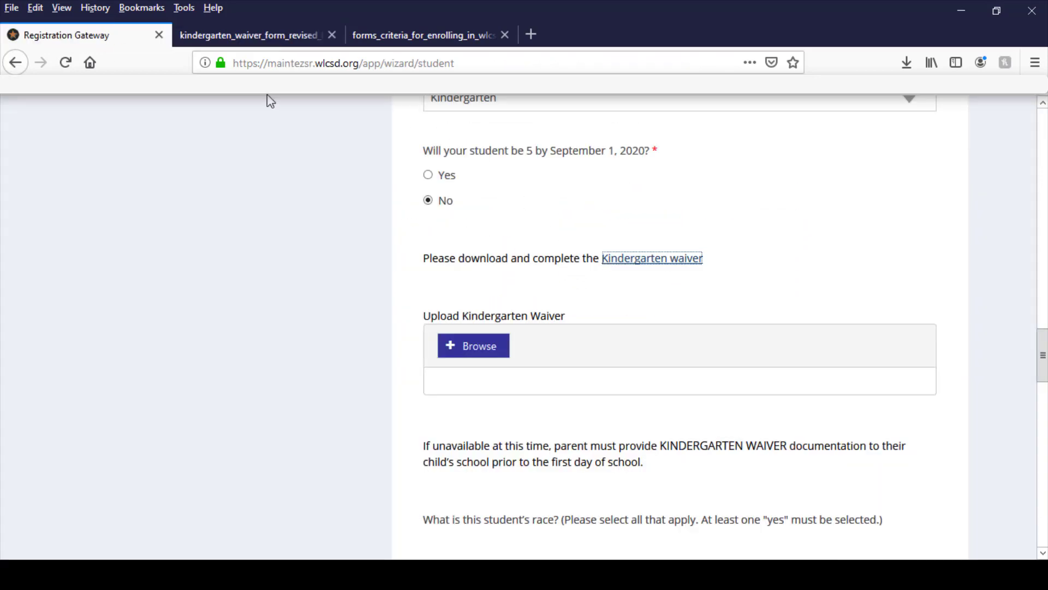
Answer Yes to an additional guardian in the same household and No to one living elsewhere, and save the Second Parent/Guardian page.
{"action": "scroll", "coordinate": [963, 415], "scroll_direction": "down", "scroll_amount": 3}
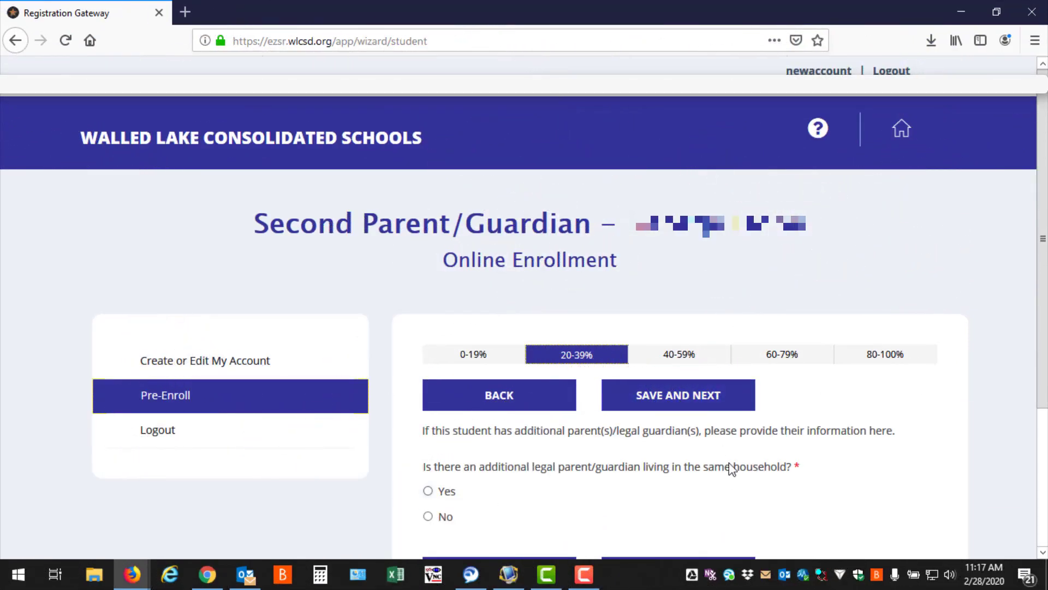
{"action": "scroll", "coordinate": [730, 470], "scroll_direction": "down", "scroll_amount": 2}
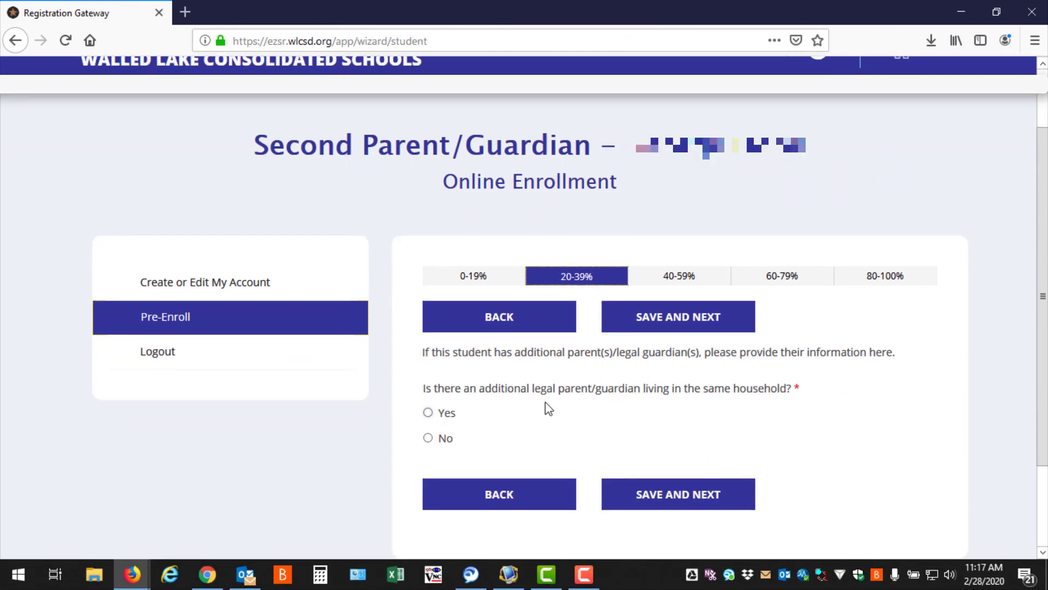
{"action": "left_click", "coordinate": [428, 413]}
{"action": "scroll", "coordinate": [429, 420], "scroll_direction": "down", "scroll_amount": 8}
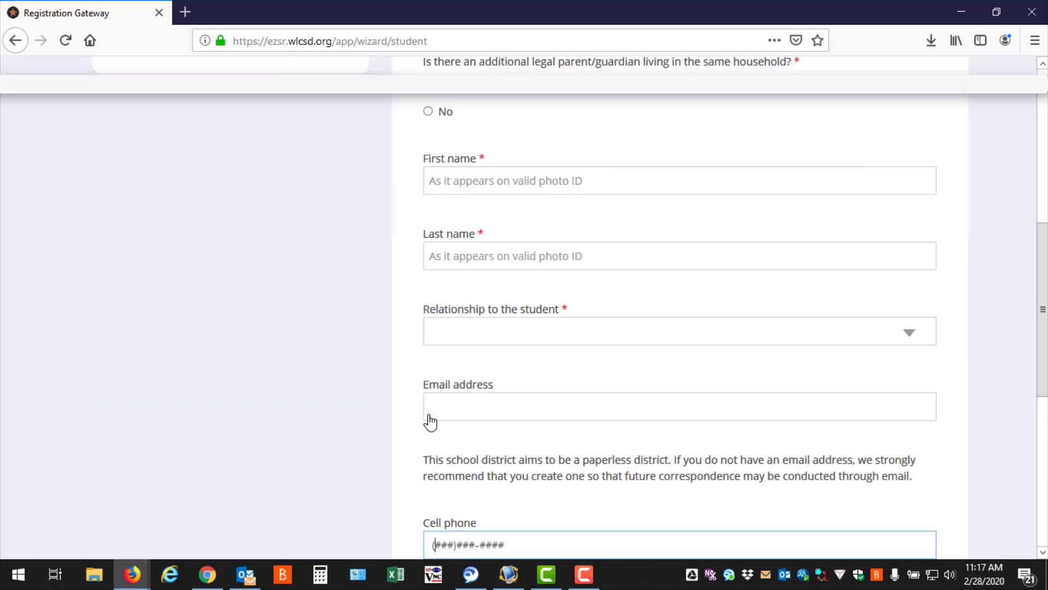
{"action": "left_click", "coordinate": [570, 186]}
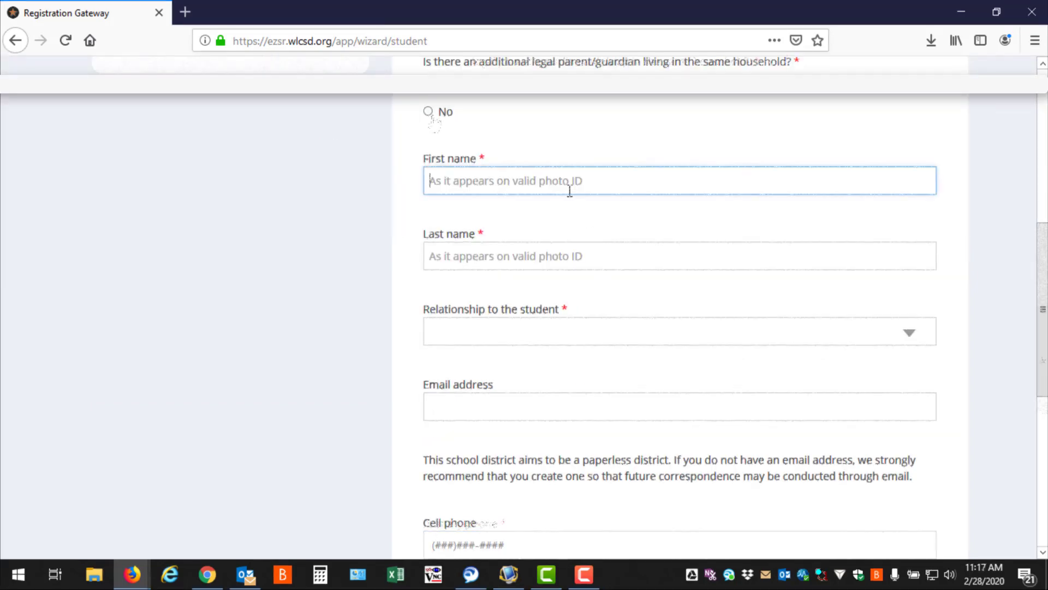
{"action": "scroll", "coordinate": [574, 229], "scroll_direction": "down", "scroll_amount": 7}
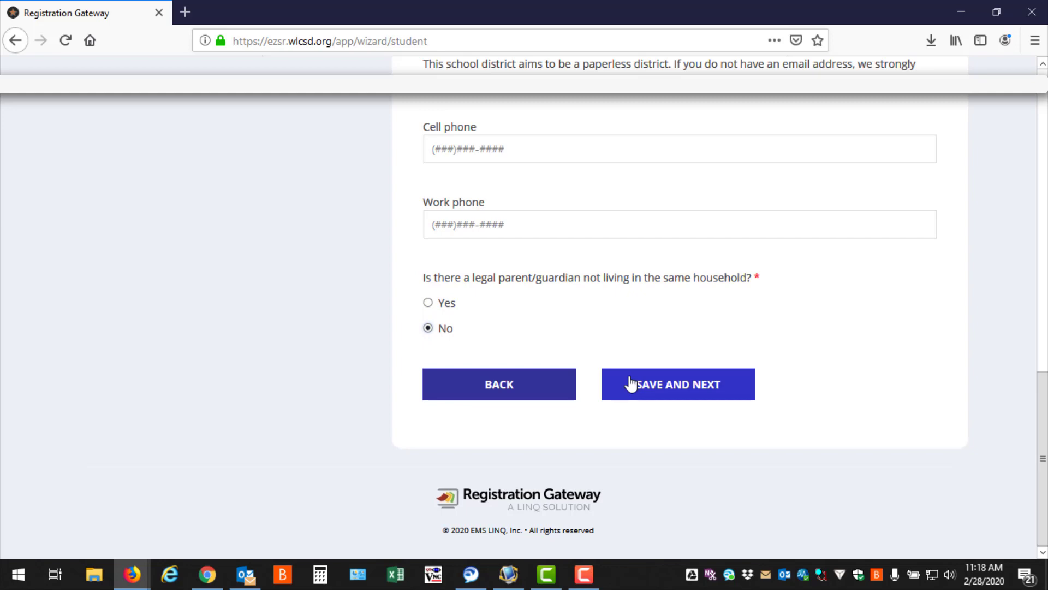
{"action": "left_click", "coordinate": [630, 383]}
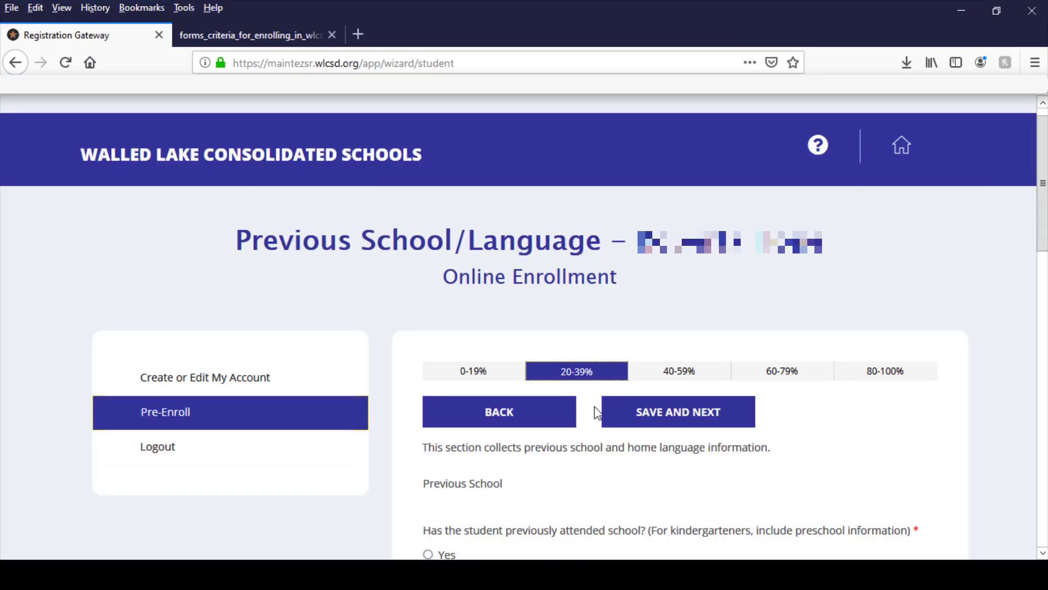
Answer Yes to the student having previously attended school and enter the last school's name, city and state.
{"action": "scroll", "coordinate": [595, 410], "scroll_direction": "down", "scroll_amount": 3}
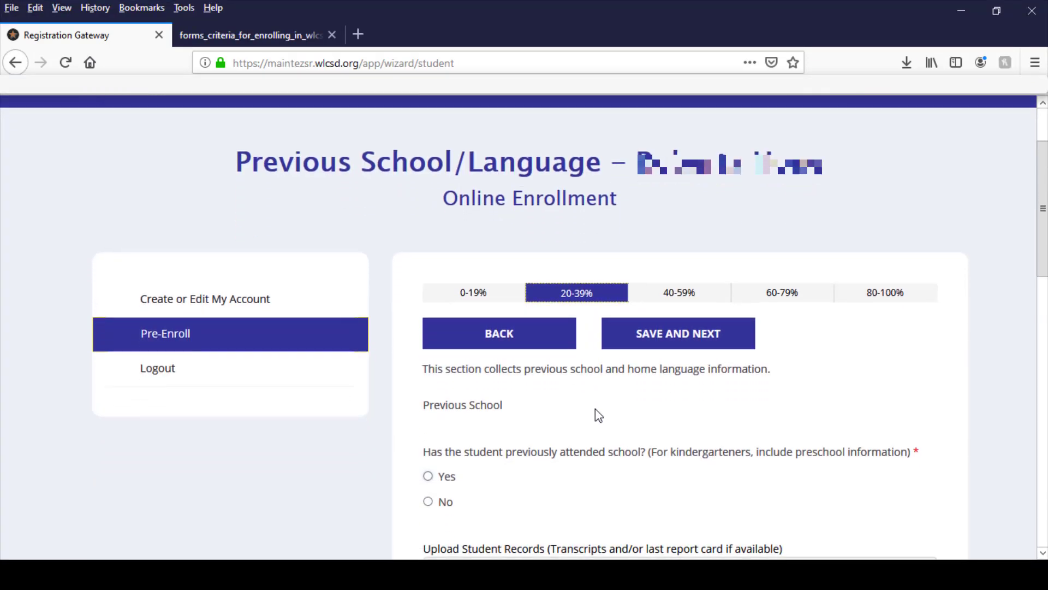
{"action": "scroll", "coordinate": [599, 416], "scroll_direction": "down", "scroll_amount": 2}
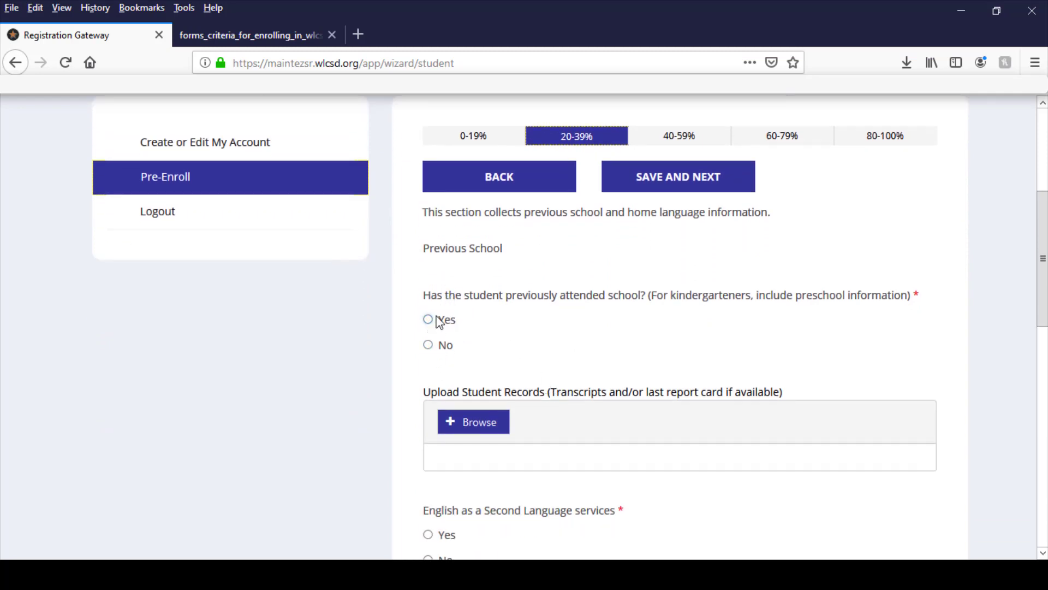
{"action": "left_click", "coordinate": [439, 323]}
{"action": "left_click", "coordinate": [467, 400]}
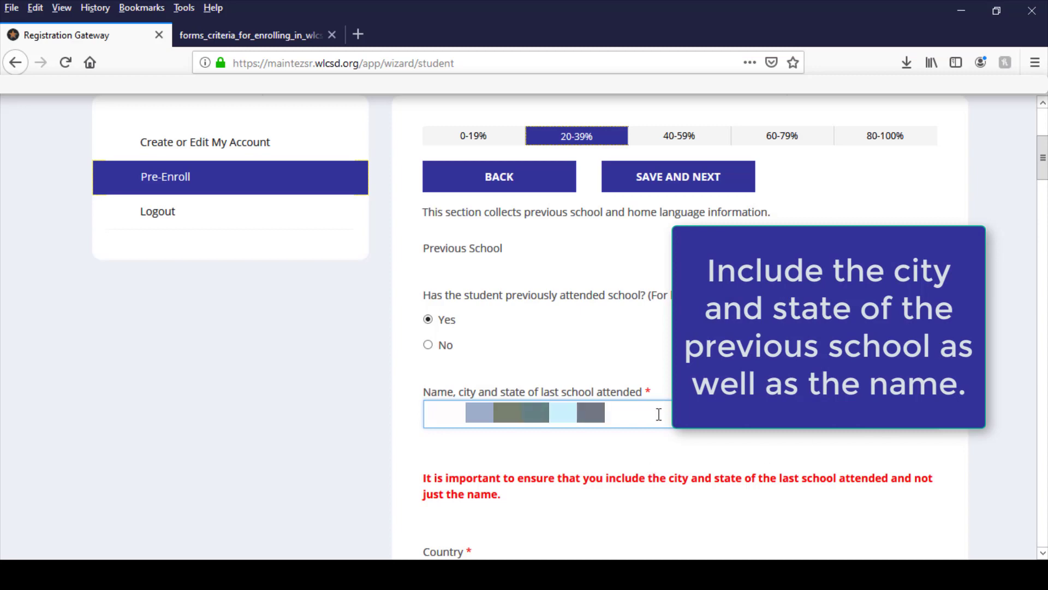
Set the previous school's country to UNITED STATES and the grade last attended to 04.
{"action": "scroll", "coordinate": [603, 420], "scroll_direction": "down", "scroll_amount": 5}
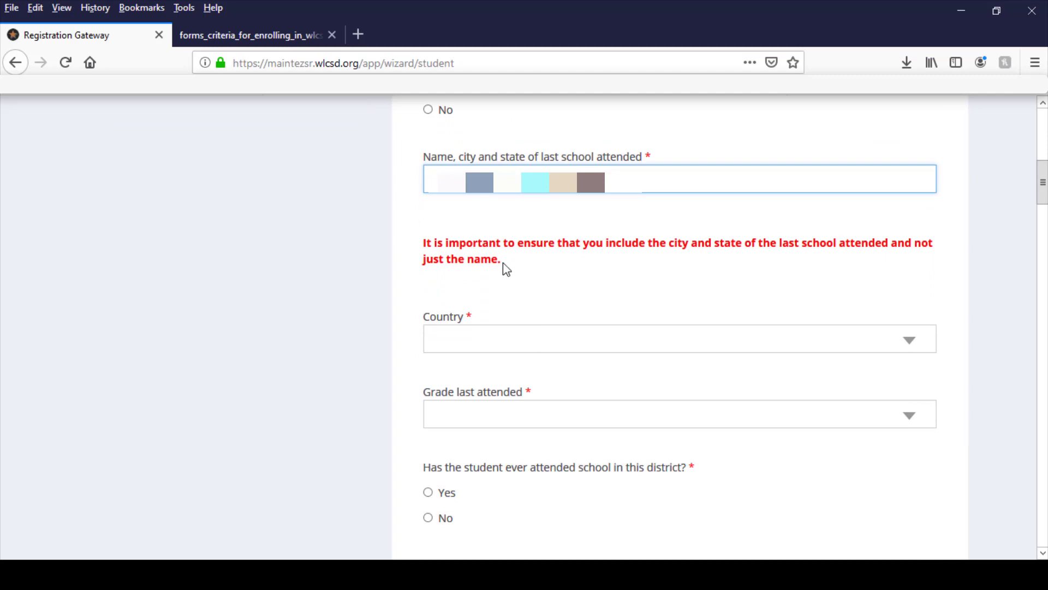
{"action": "scroll", "coordinate": [505, 267], "scroll_direction": "down", "scroll_amount": 2}
{"action": "left_click", "coordinate": [503, 263]}
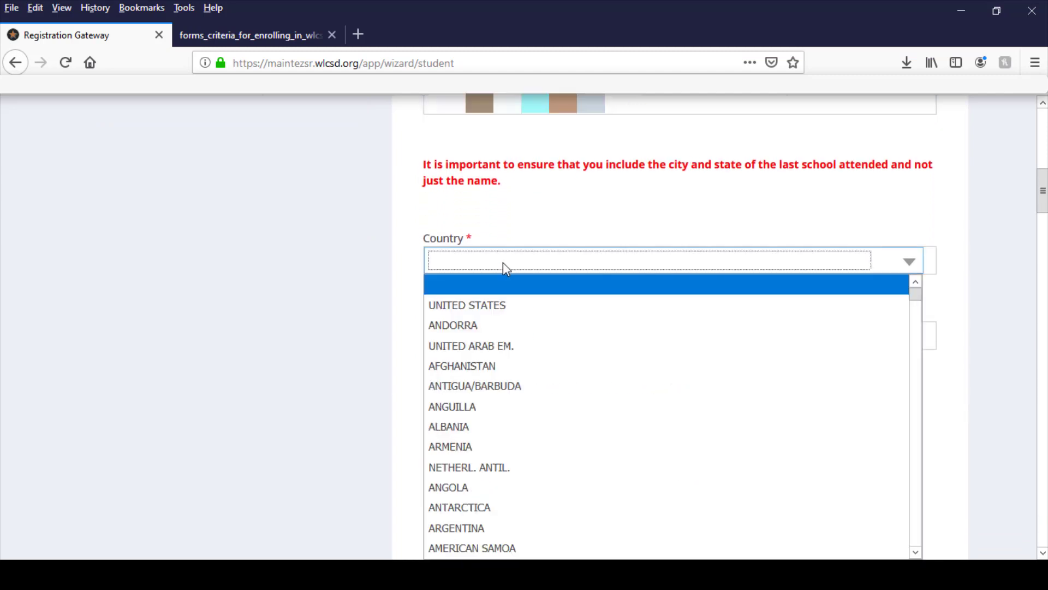
{"action": "left_click", "coordinate": [501, 305]}
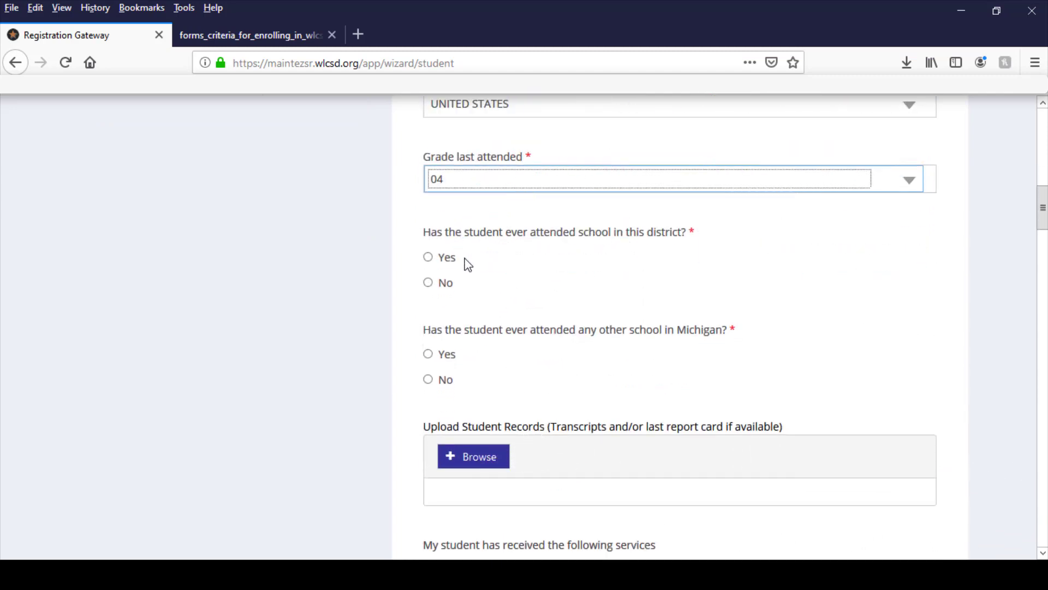
Answer No to the student ever attending school in this district and No to any other school in Michigan.
{"action": "left_click", "coordinate": [429, 289]}
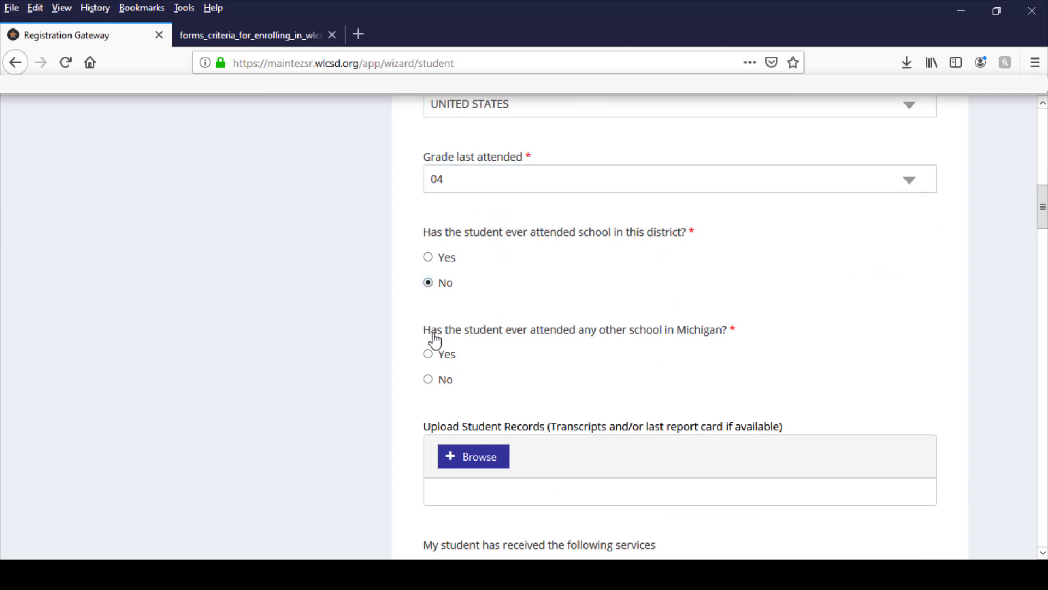
{"action": "left_click", "coordinate": [428, 381]}
{"action": "scroll", "coordinate": [547, 360], "scroll_direction": "down", "scroll_amount": 2}
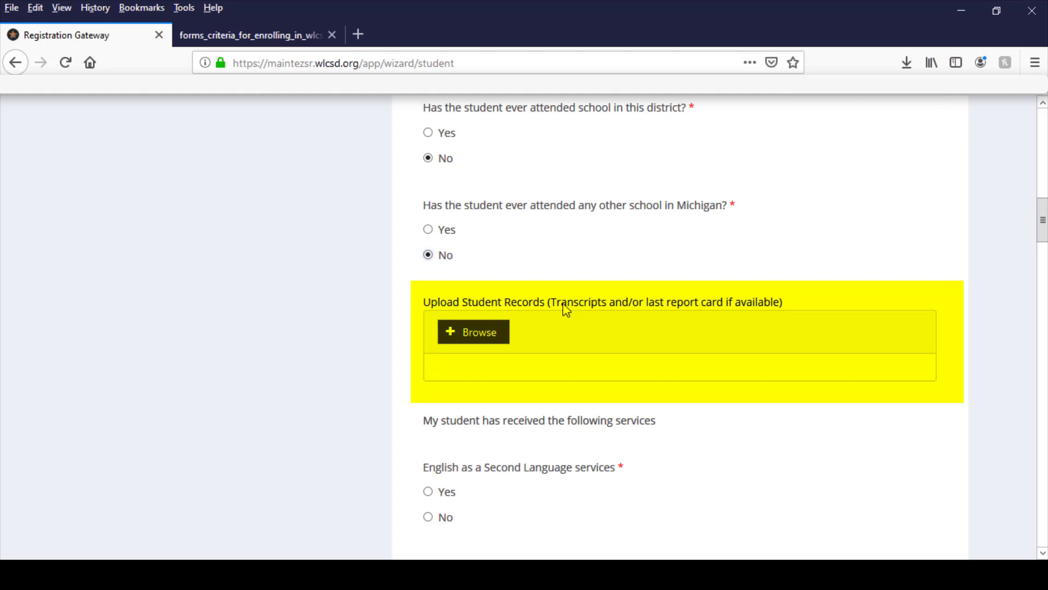
Answer No for English as a Second Language services and No for special education services.
{"action": "scroll", "coordinate": [564, 307], "scroll_direction": "down", "scroll_amount": 1}
{"action": "scroll", "coordinate": [552, 282], "scroll_direction": "down", "scroll_amount": 2}
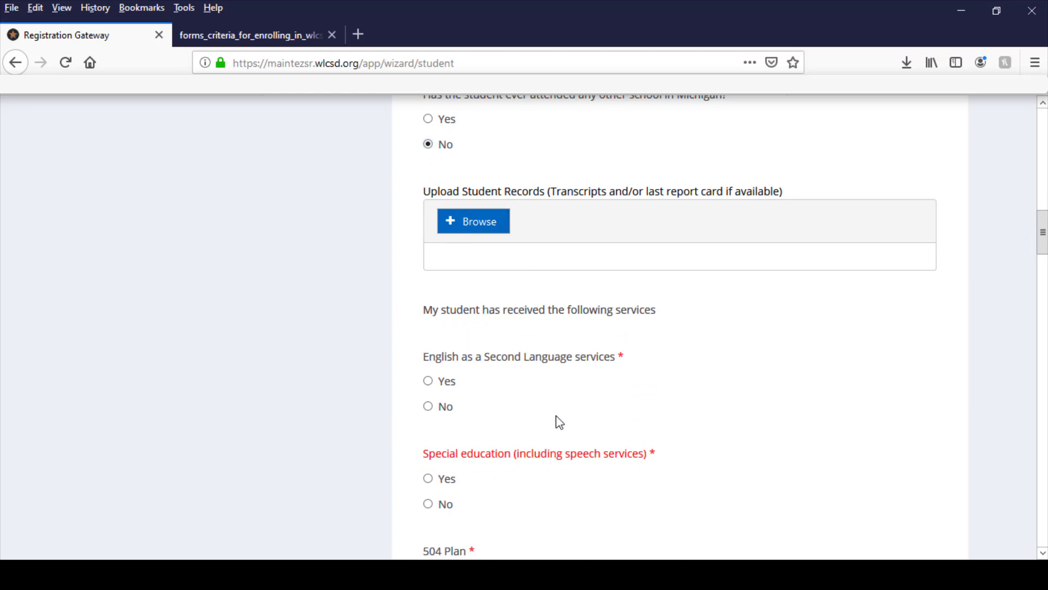
{"action": "left_click", "coordinate": [428, 408]}
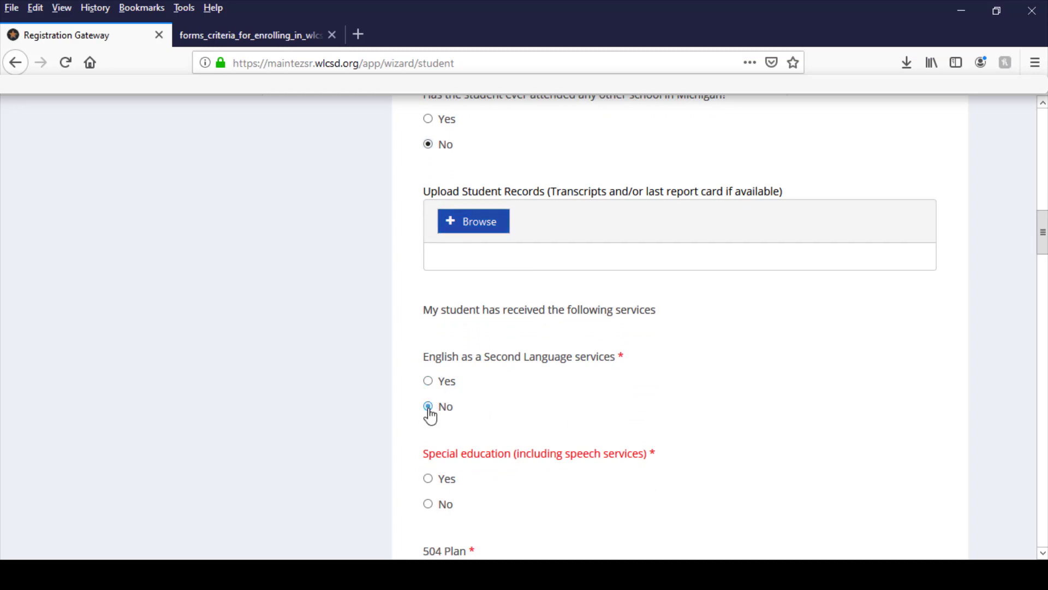
{"action": "scroll", "coordinate": [523, 392], "scroll_direction": "down", "scroll_amount": 2}
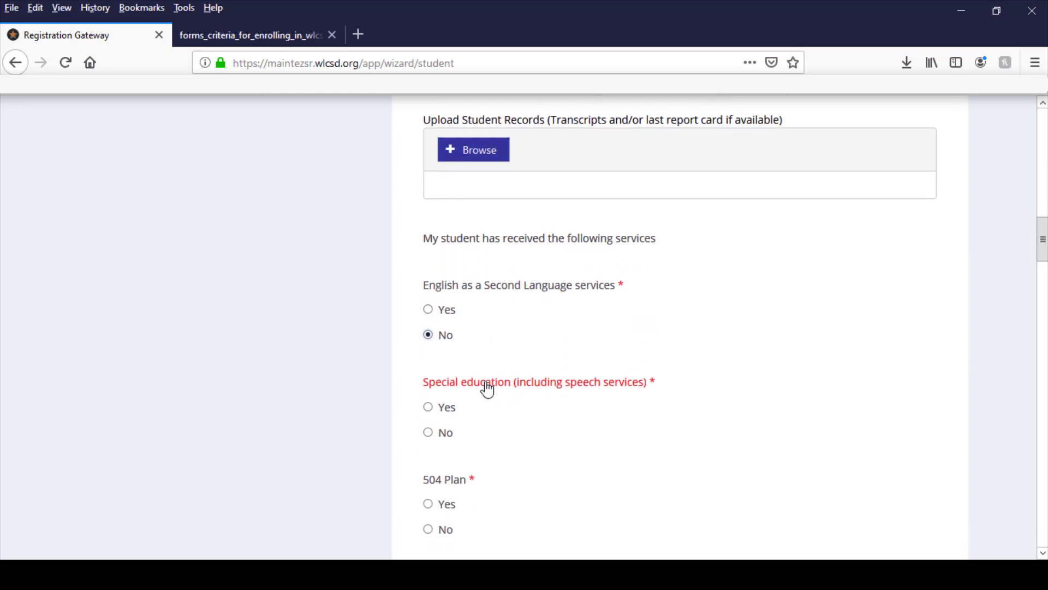
{"action": "left_click", "coordinate": [428, 426]}
Answer Yes to English being the home's primary language and enter English as the primary language spoken at home.
{"action": "scroll", "coordinate": [519, 449], "scroll_direction": "down", "scroll_amount": 2}
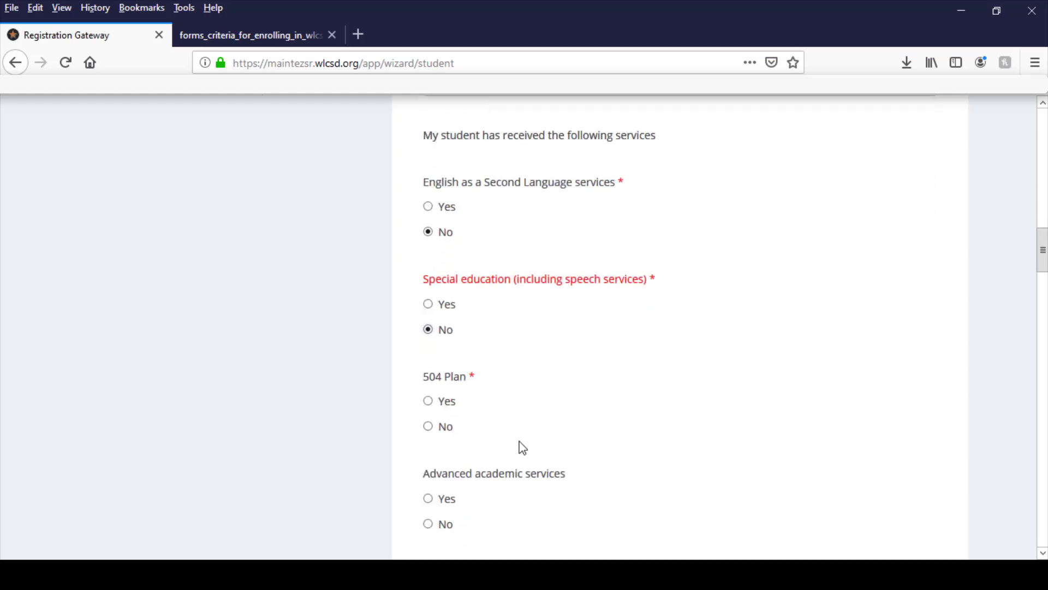
{"action": "scroll", "coordinate": [523, 448], "scroll_direction": "down", "scroll_amount": 10}
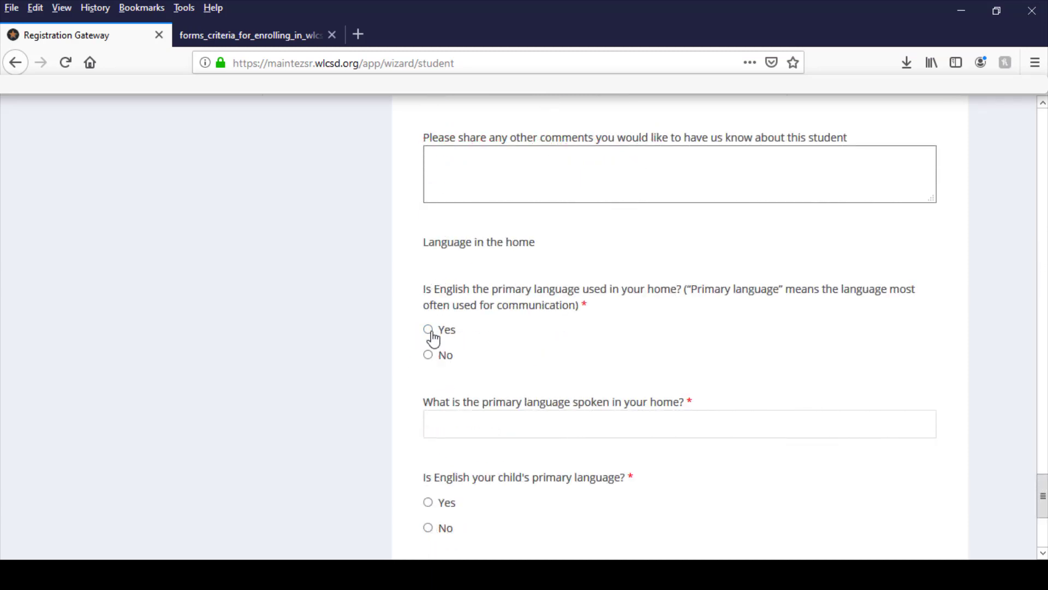
{"action": "left_click", "coordinate": [431, 332]}
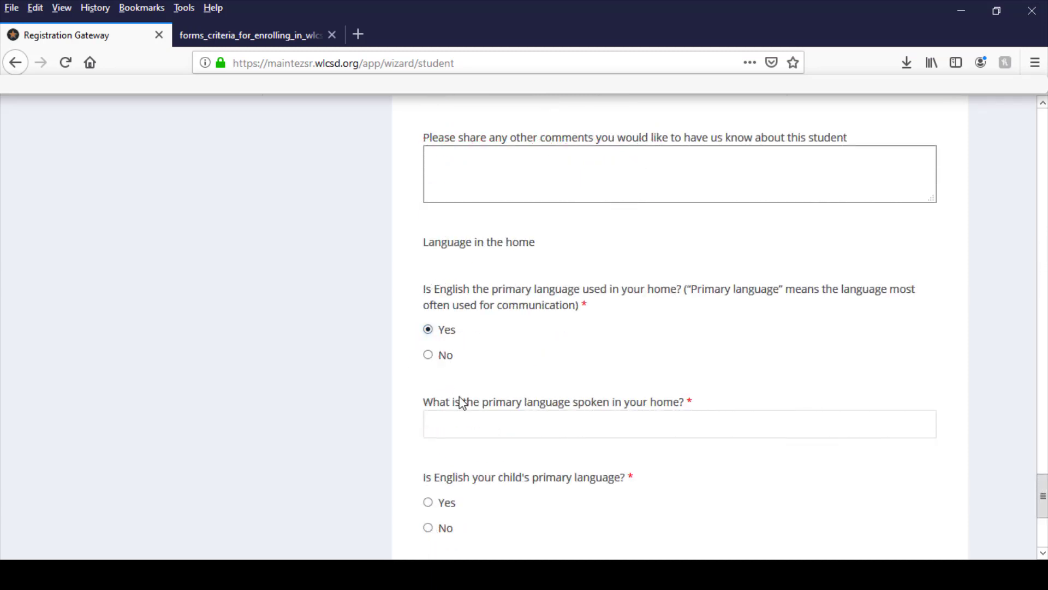
{"action": "left_click", "coordinate": [482, 423]}
{"action": "type", "text": "English"}
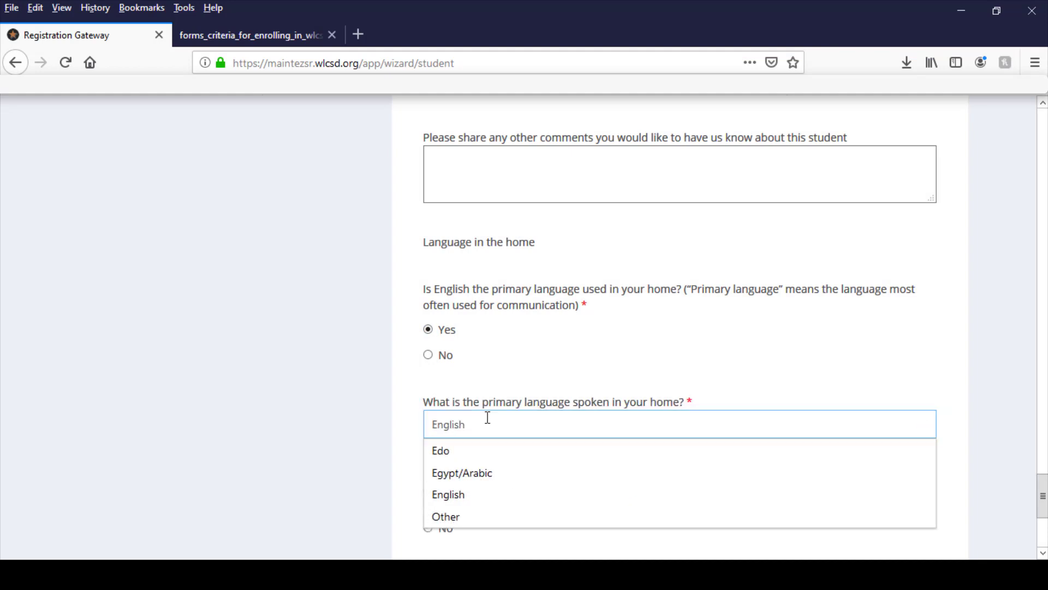
{"action": "left_click", "coordinate": [433, 374]}
Answer Yes to English being the child's primary language, set the student's strongest language to English, and save the page.
{"action": "scroll", "coordinate": [435, 377], "scroll_direction": "down", "scroll_amount": 1}
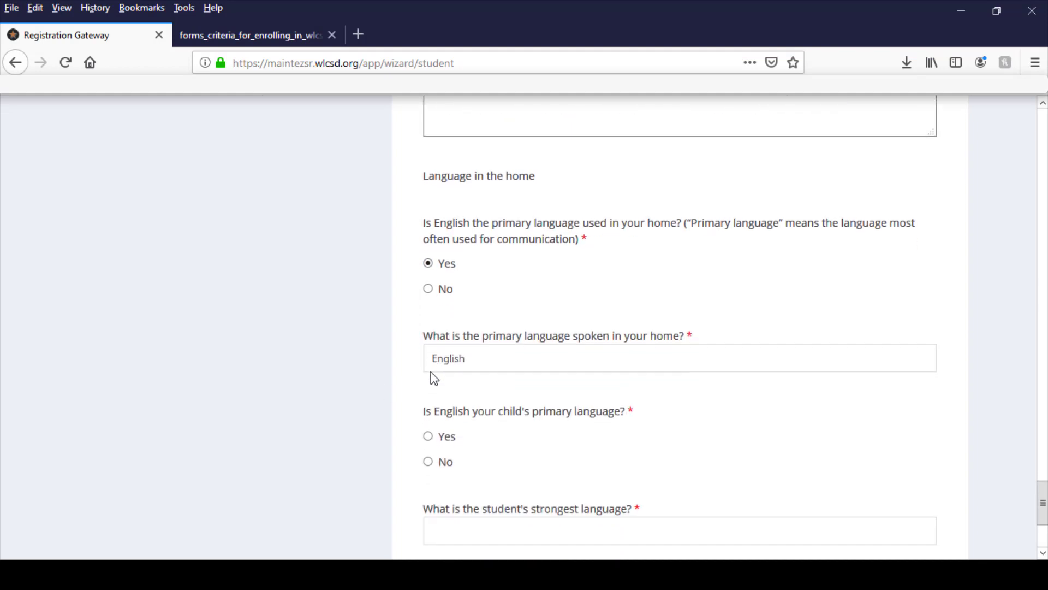
{"action": "scroll", "coordinate": [431, 372], "scroll_direction": "down", "scroll_amount": 1}
{"action": "left_click", "coordinate": [430, 350]}
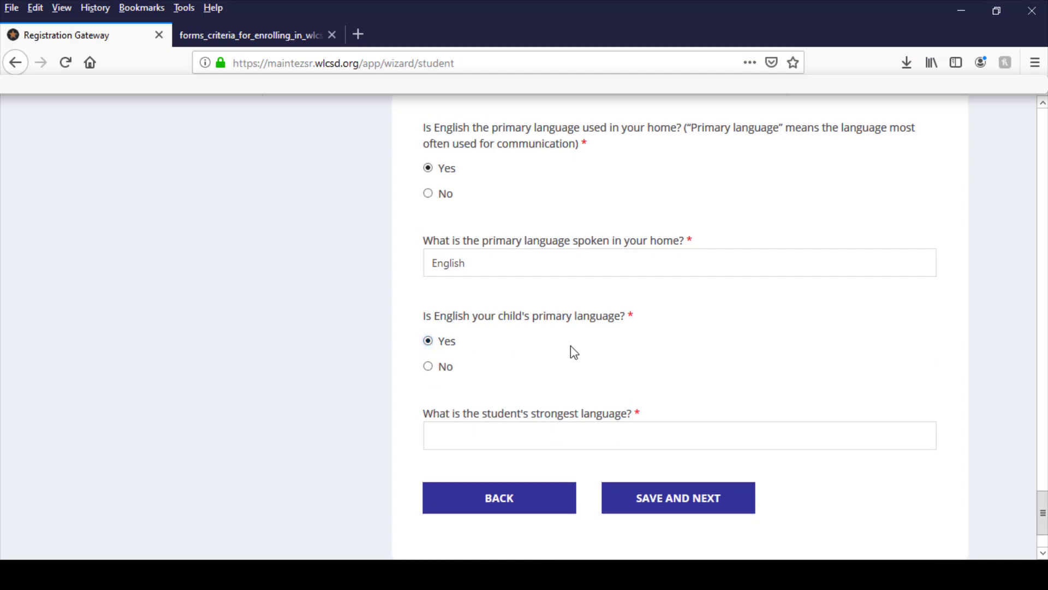
{"action": "scroll", "coordinate": [546, 359], "scroll_direction": "down", "scroll_amount": 1}
{"action": "left_click", "coordinate": [521, 368]}
{"action": "type", "text": "English"}
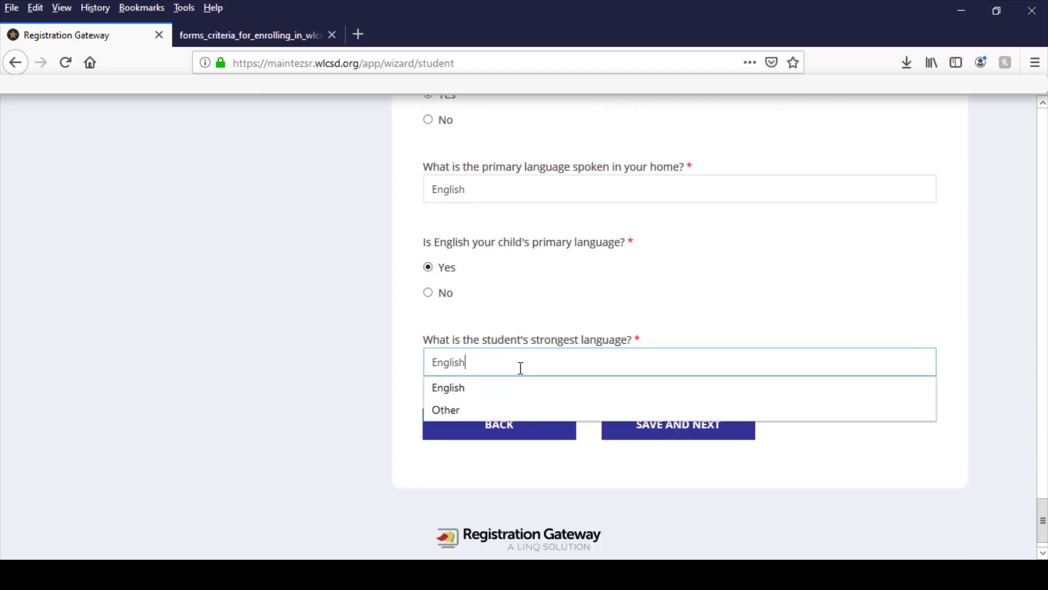
{"action": "left_click", "coordinate": [504, 391]}
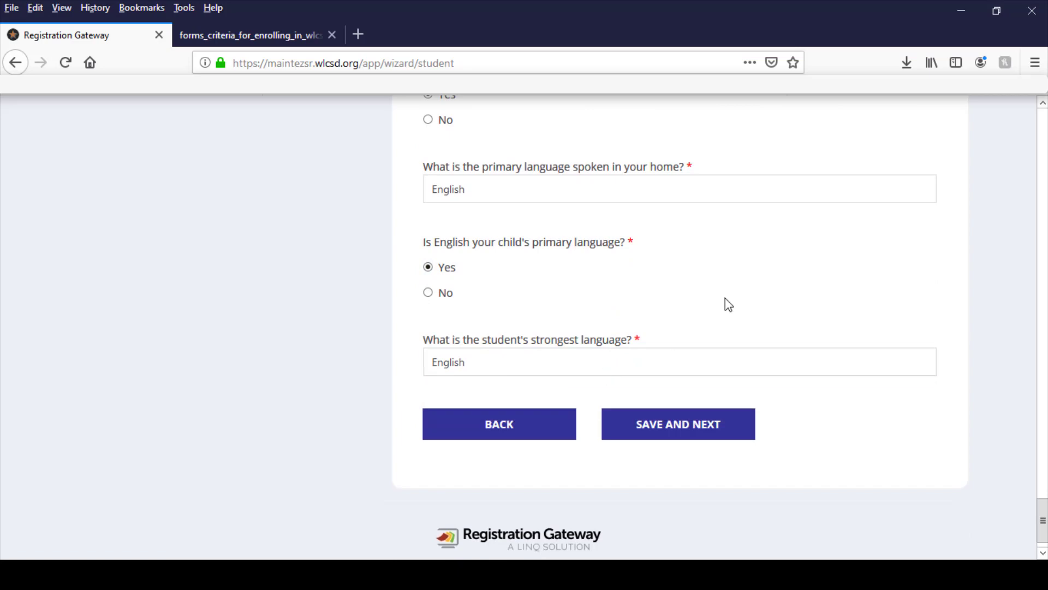
{"action": "left_click", "coordinate": [685, 436]}
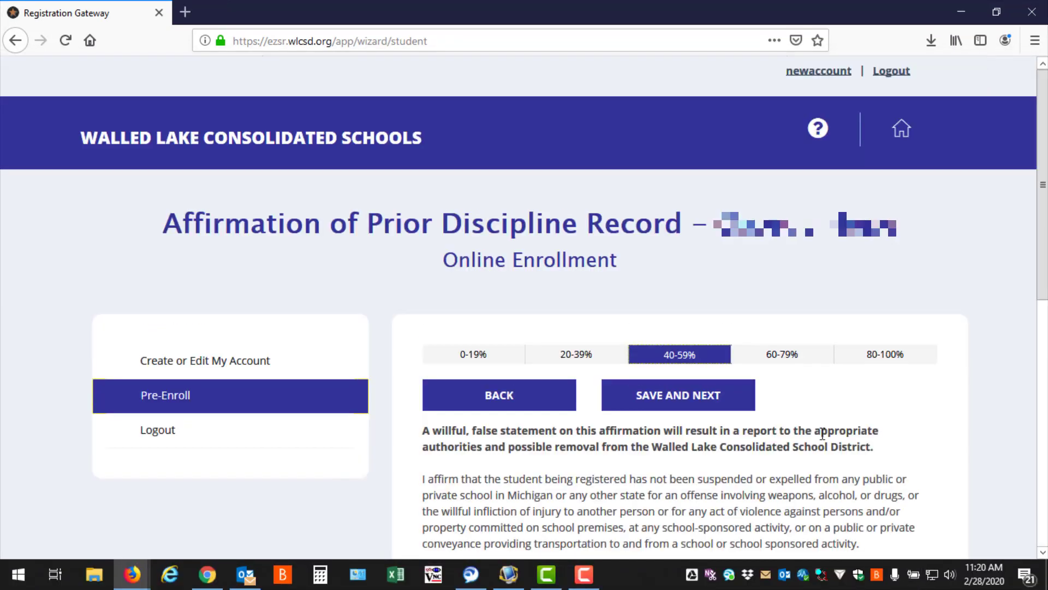
Answer No to the student's expulsion, suspension and voluntary withdrawal questions, and save the discipline affirmation.
{"action": "scroll", "coordinate": [822, 420], "scroll_direction": "down", "scroll_amount": 3}
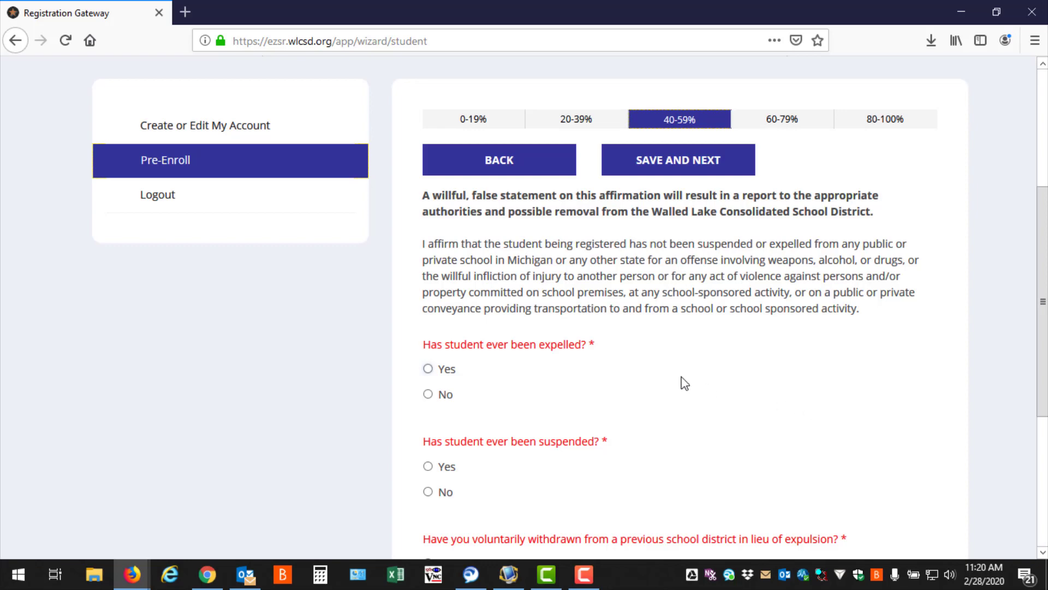
{"action": "scroll", "coordinate": [546, 349], "scroll_direction": "down", "scroll_amount": 1}
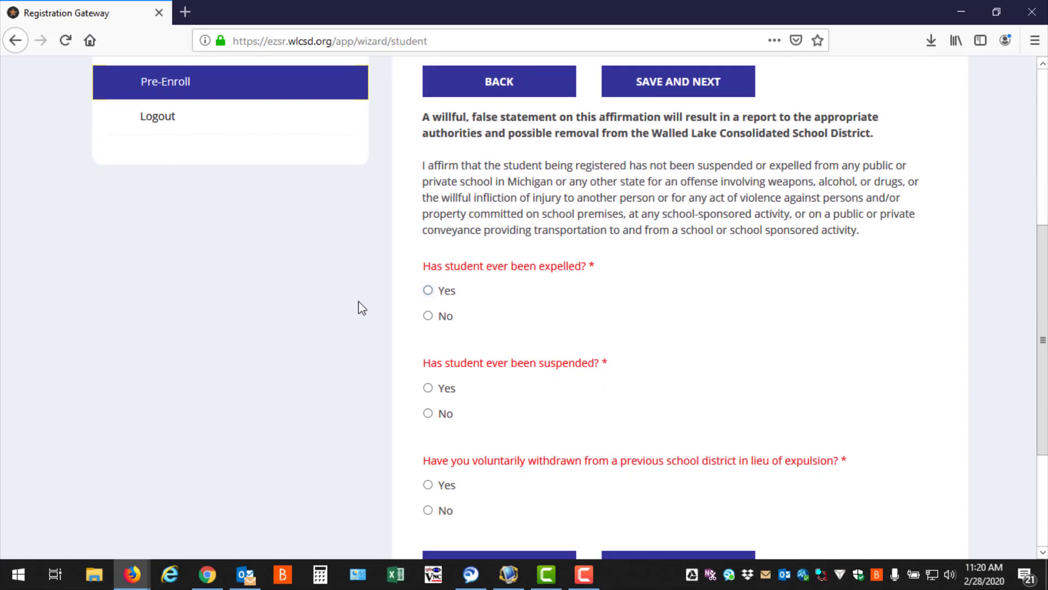
{"action": "left_click", "coordinate": [430, 321]}
{"action": "left_click", "coordinate": [430, 419]}
{"action": "left_click", "coordinate": [429, 512]}
{"action": "scroll", "coordinate": [584, 501], "scroll_direction": "down", "scroll_amount": 2}
{"action": "left_click", "coordinate": [665, 497]}
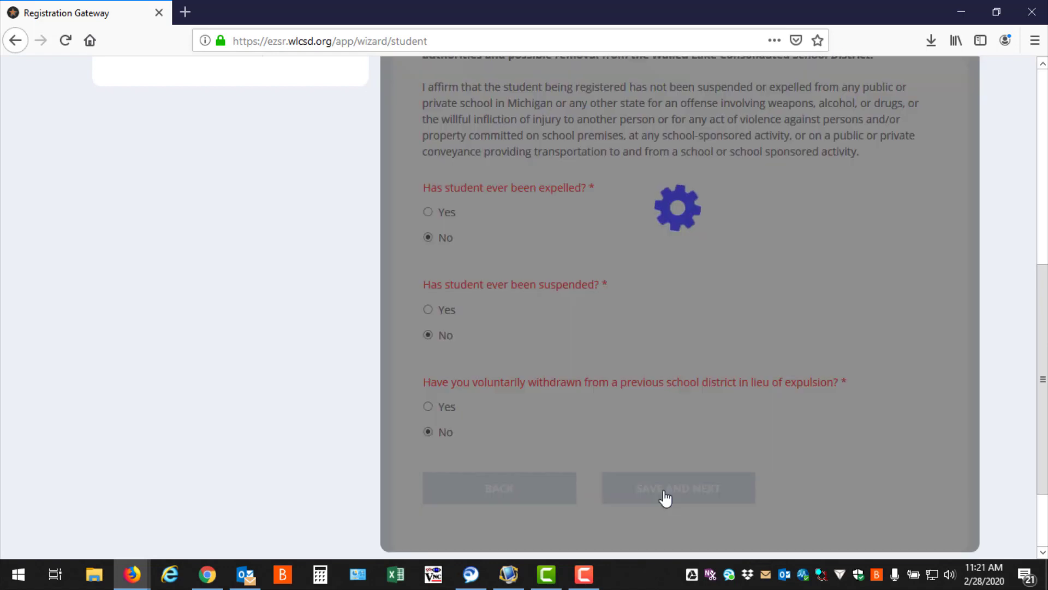
Fill in Emergency Contact 1's first and last name and choose the contact's relationship to the student.
{"action": "scroll", "coordinate": [647, 468], "scroll_direction": "down", "scroll_amount": 3}
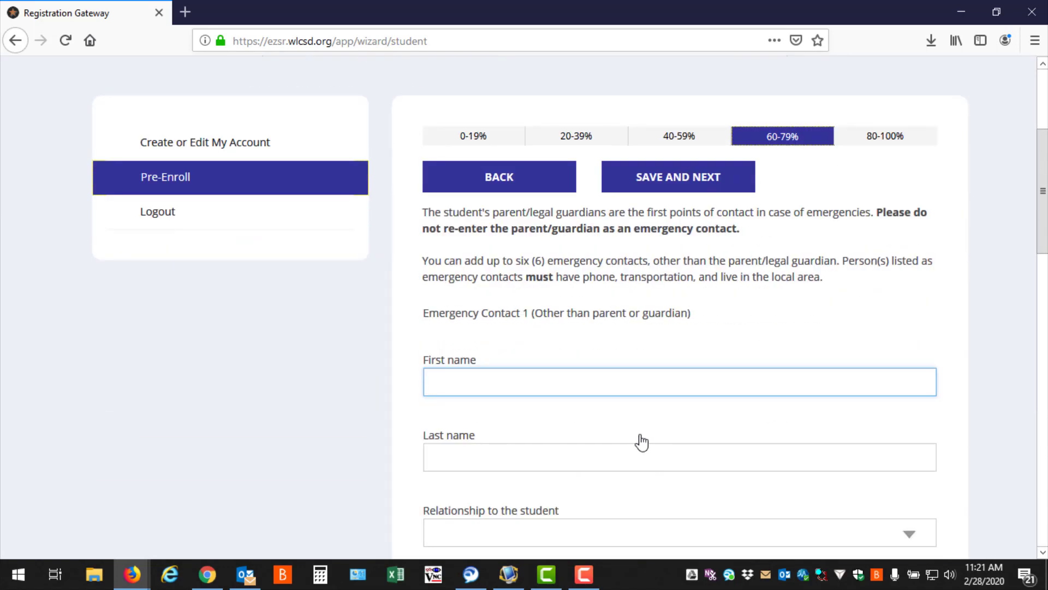
{"action": "scroll", "coordinate": [642, 442], "scroll_direction": "down", "scroll_amount": 2}
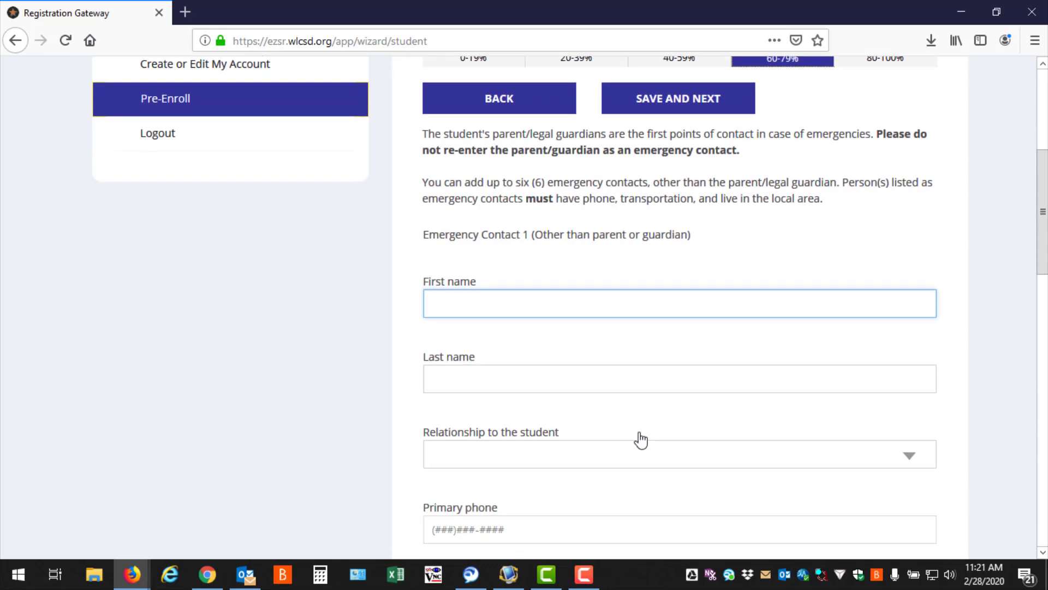
{"action": "left_click", "coordinate": [667, 391]}
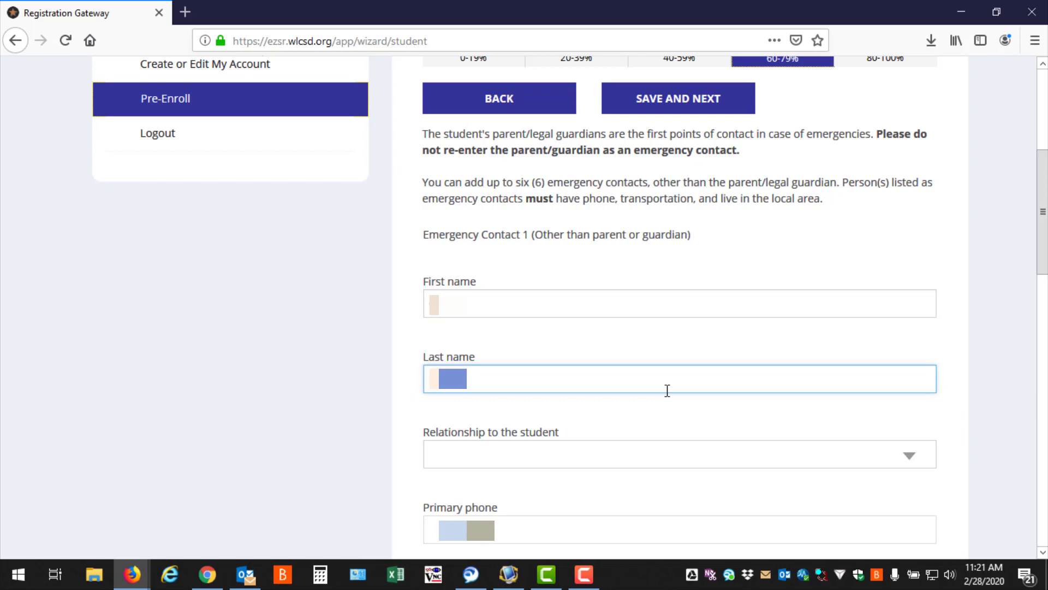
{"action": "key", "text": "Tab"}
{"action": "type", "text": "fos"}
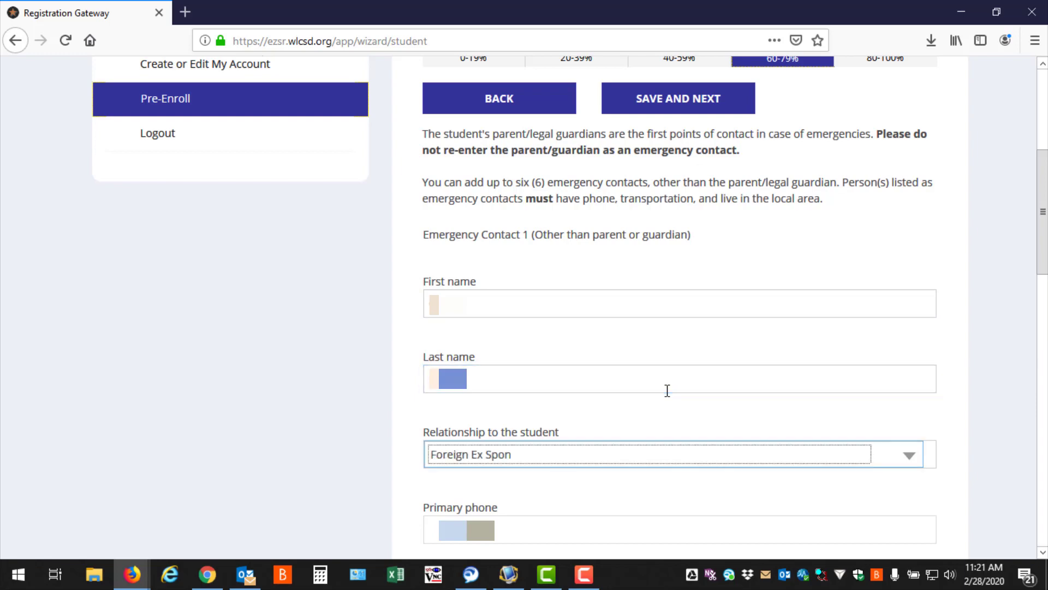
{"action": "type", "text": "fam"}
Fill in the doctor's information, answer No for bee sting medication and No for allergies or medical difficulties, and save the medical page.
{"action": "scroll", "coordinate": [667, 389], "scroll_direction": "down", "scroll_amount": 2}
{"action": "scroll", "coordinate": [603, 395], "scroll_direction": "down", "scroll_amount": 10}
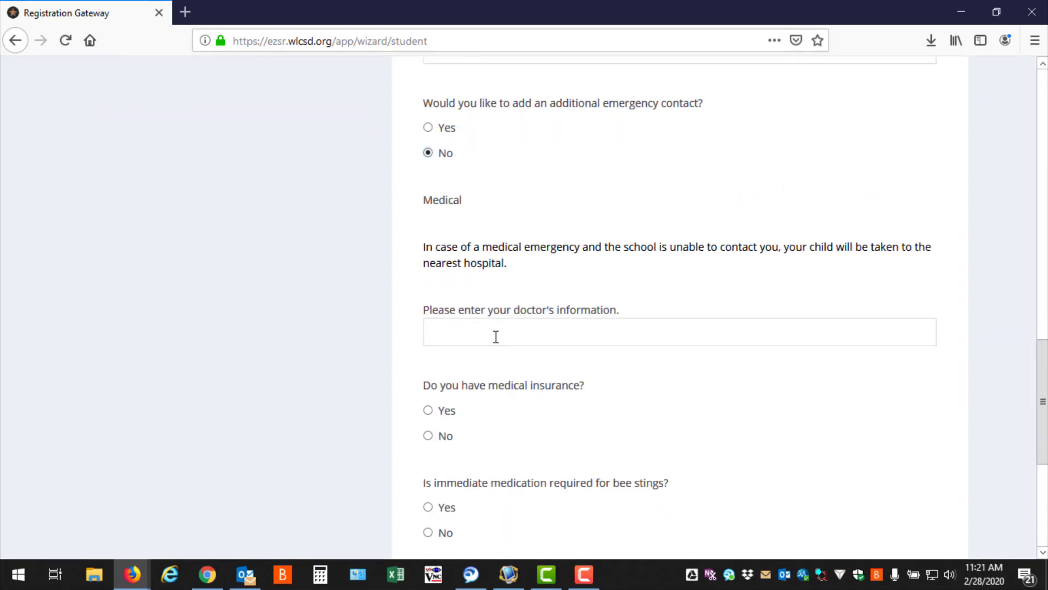
{"action": "left_click", "coordinate": [497, 335]}
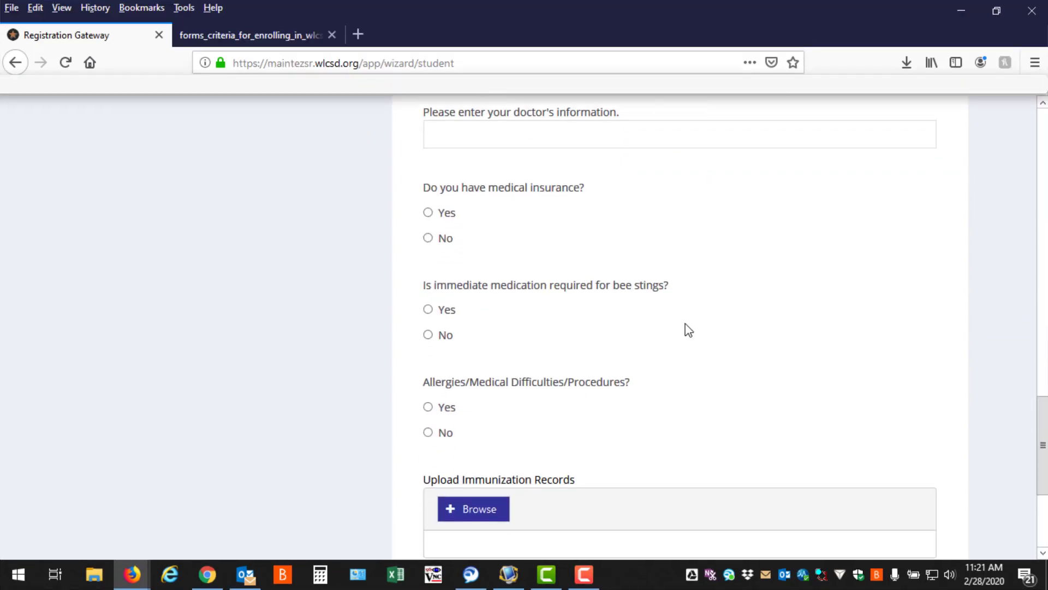
{"action": "scroll", "coordinate": [672, 333], "scroll_direction": "down", "scroll_amount": 3}
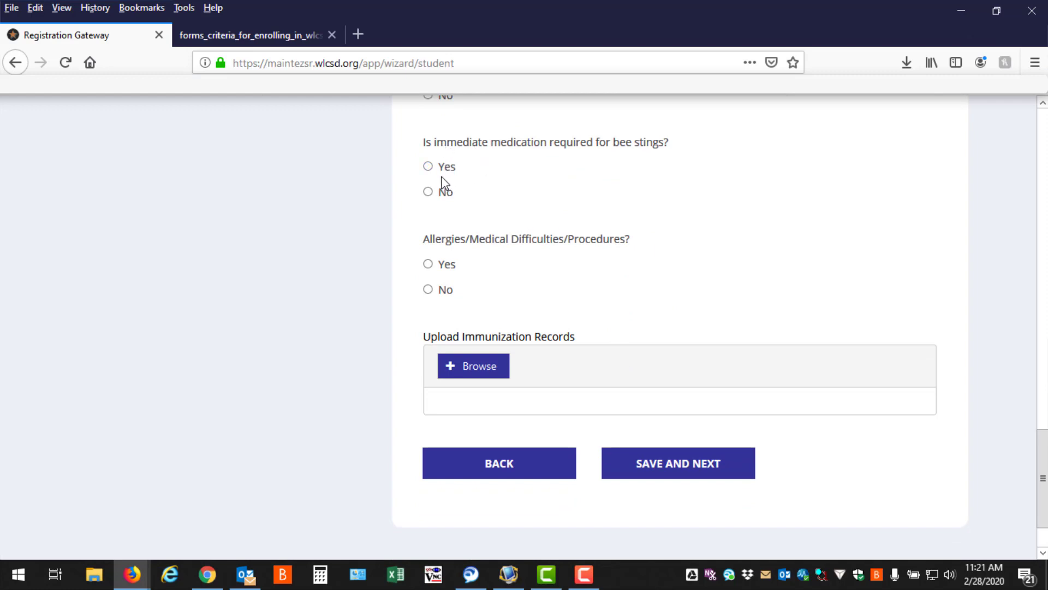
{"action": "left_click", "coordinate": [428, 193]}
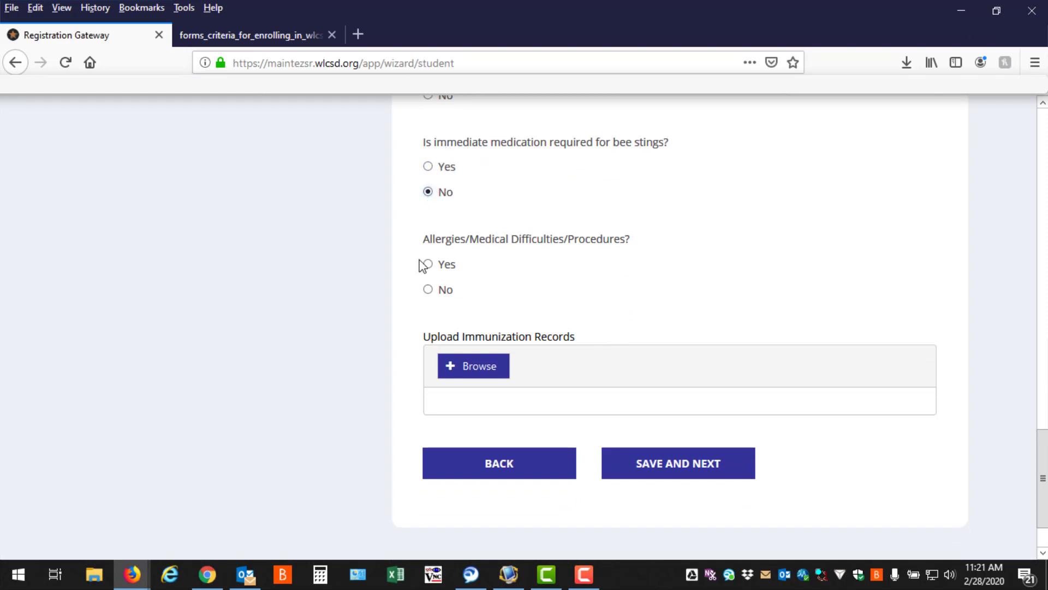
{"action": "left_click", "coordinate": [427, 290]}
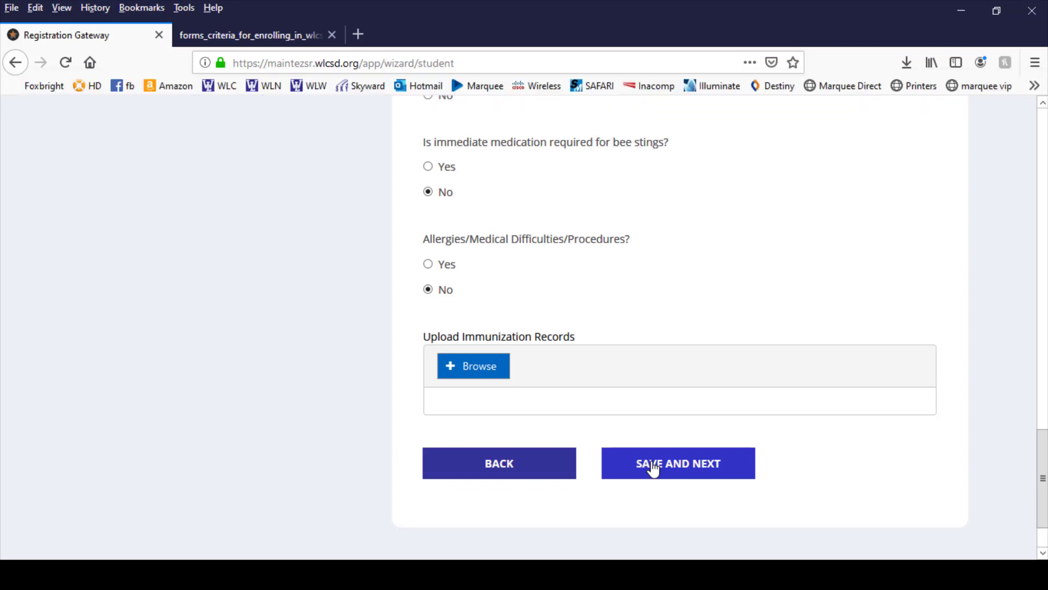
{"action": "left_click", "coordinate": [679, 532]}
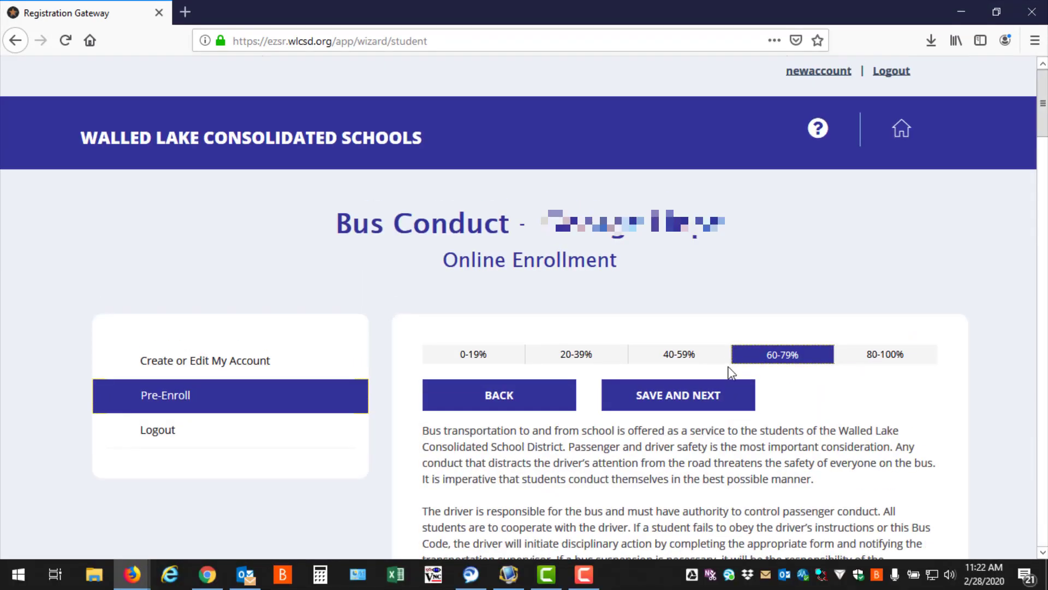
Agree to the bus code's expectations and policies and continue to the electronic signature page.
{"action": "scroll", "coordinate": [731, 375], "scroll_direction": "down", "scroll_amount": 3}
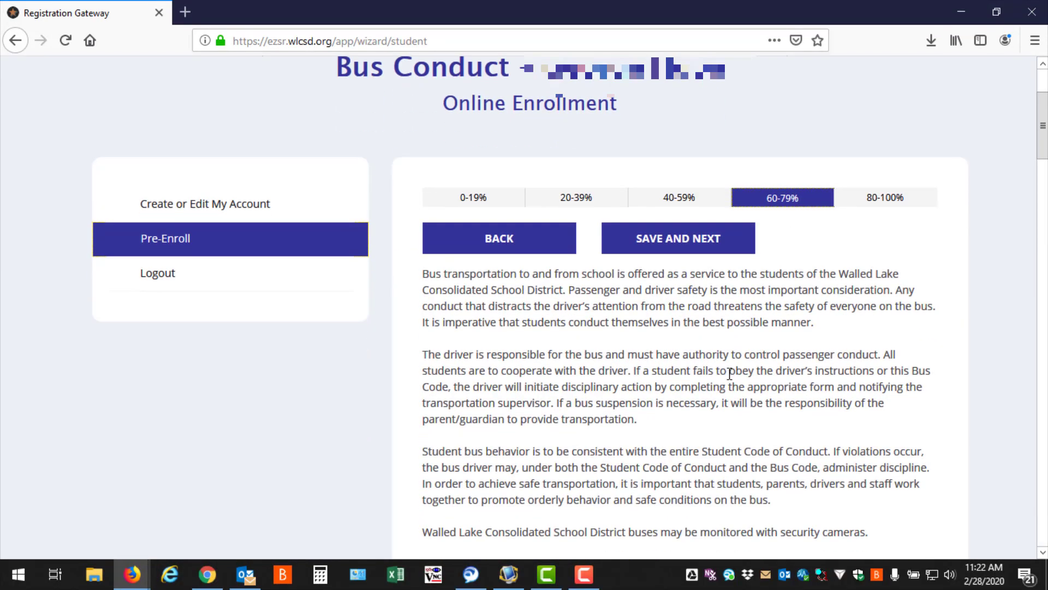
{"action": "scroll", "coordinate": [731, 375], "scroll_direction": "down", "scroll_amount": 3}
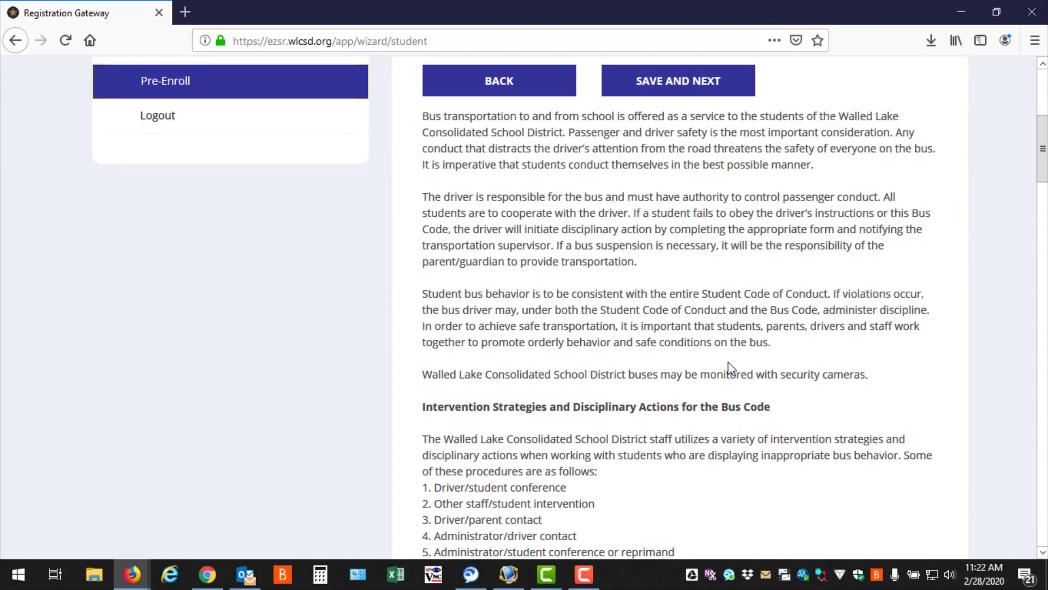
{"action": "scroll", "coordinate": [731, 366], "scroll_direction": "down", "scroll_amount": 5}
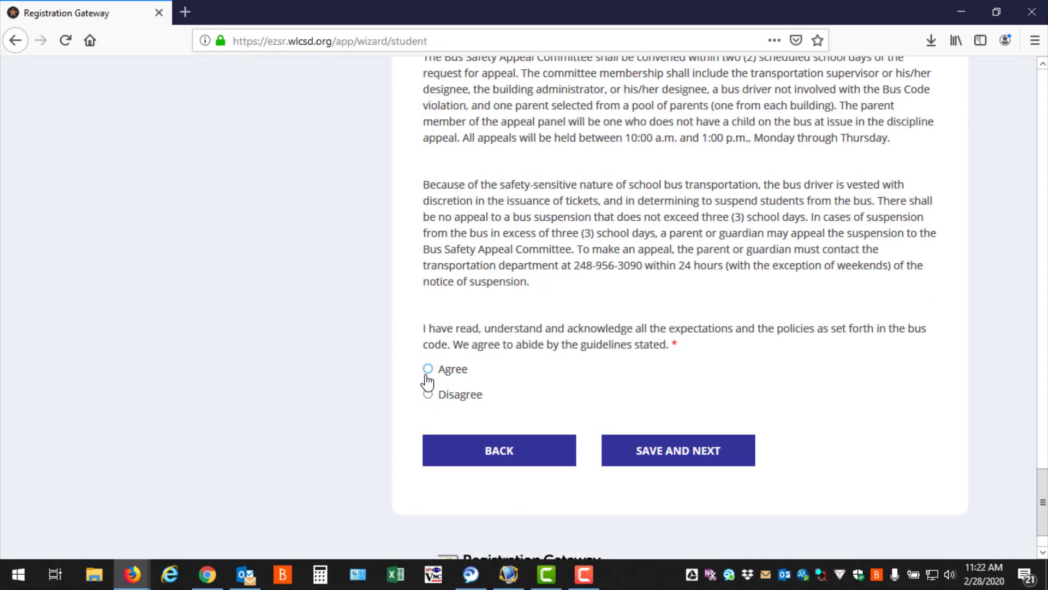
{"action": "left_click", "coordinate": [428, 371]}
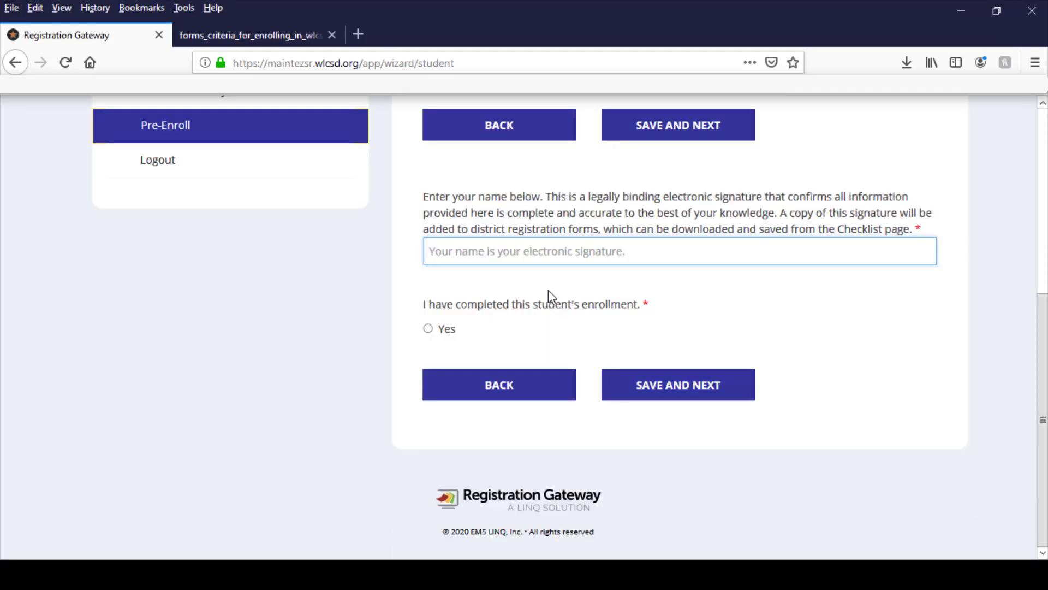
{"action": "scroll", "coordinate": [552, 295], "scroll_direction": "up", "scroll_amount": 1}
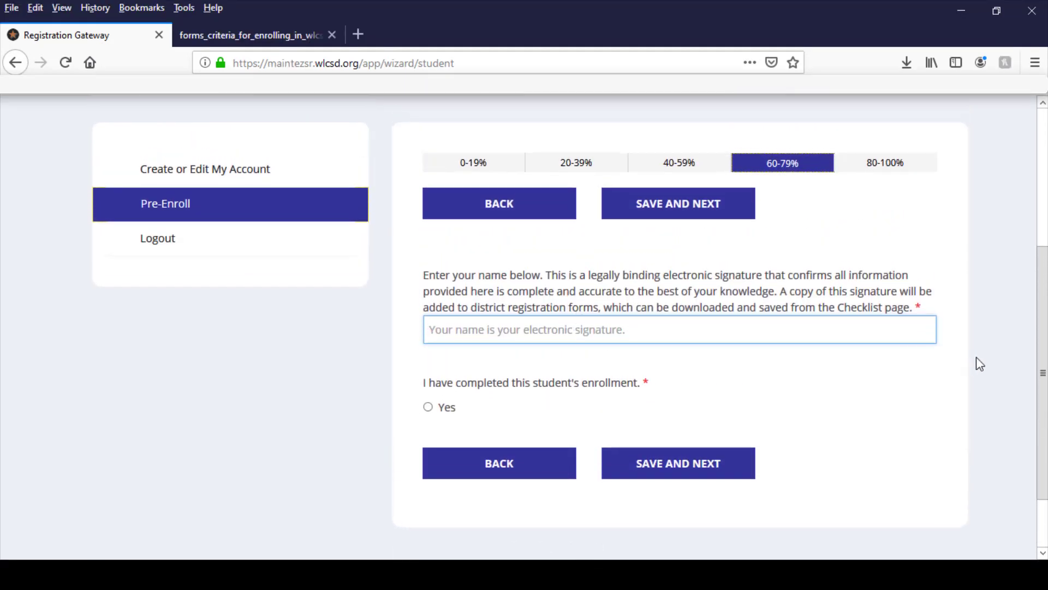
Sign electronically with the guardian's full name, confirm the student's enrollment is completed, save it, and decline adding another student.
{"action": "type", "text": "Jane"}
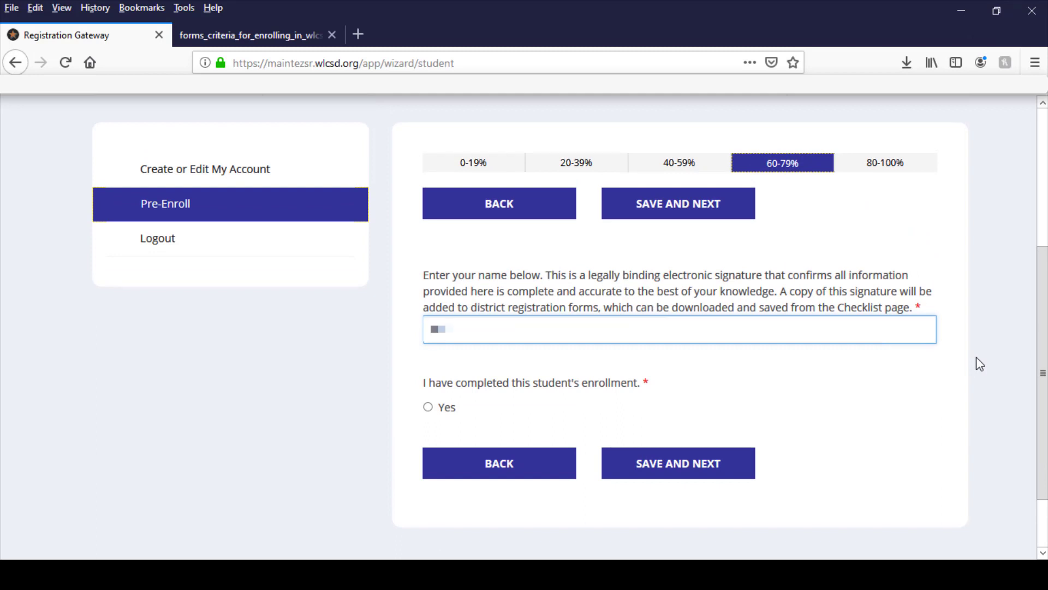
{"action": "type", "text": " Smith"}
{"action": "left_click", "coordinate": [458, 411]}
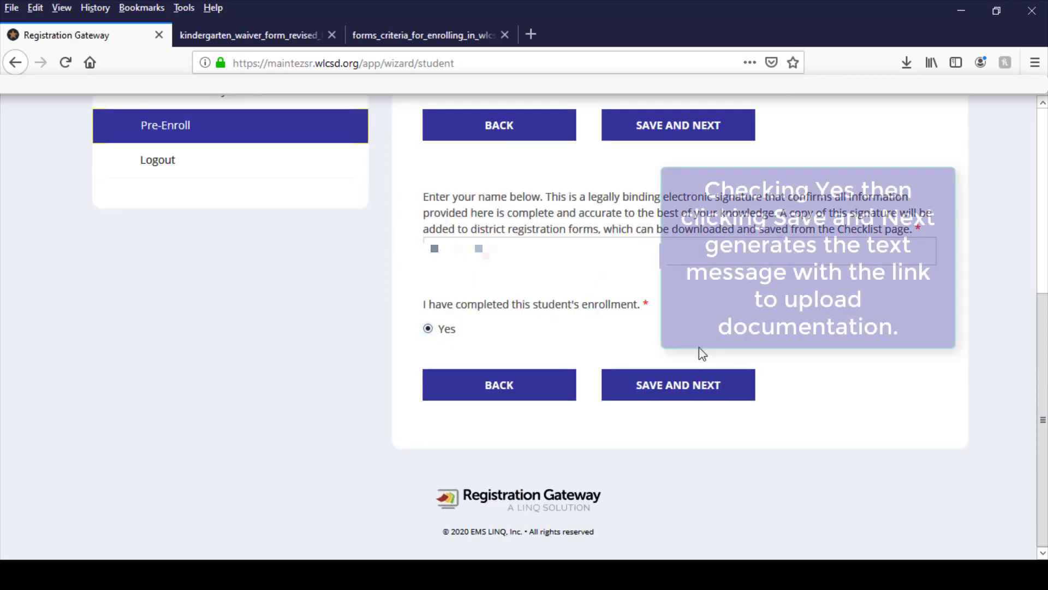
{"action": "left_click", "coordinate": [686, 386]}
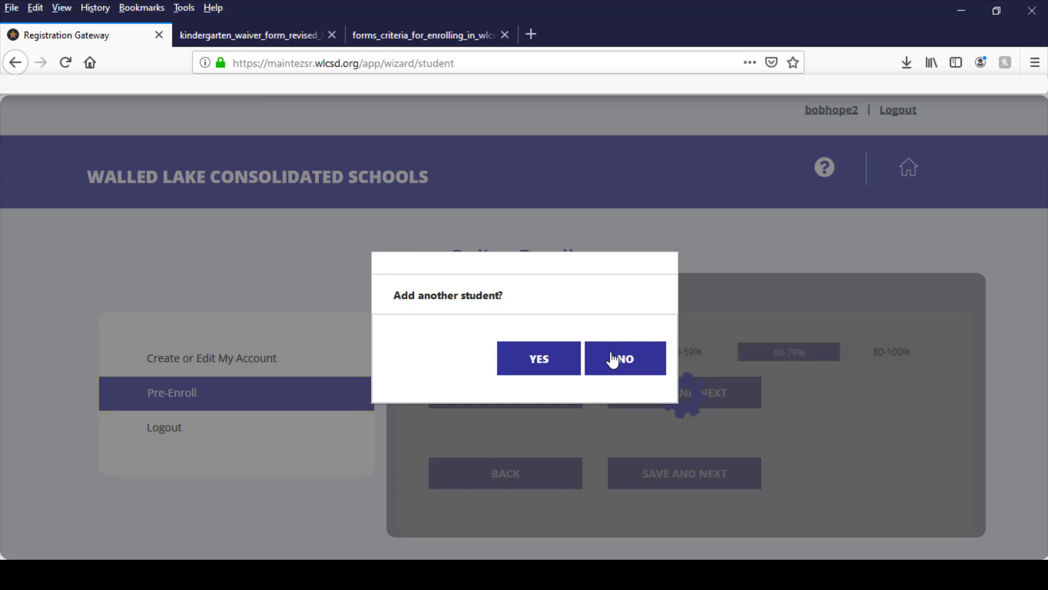
{"action": "left_click", "coordinate": [613, 359]}
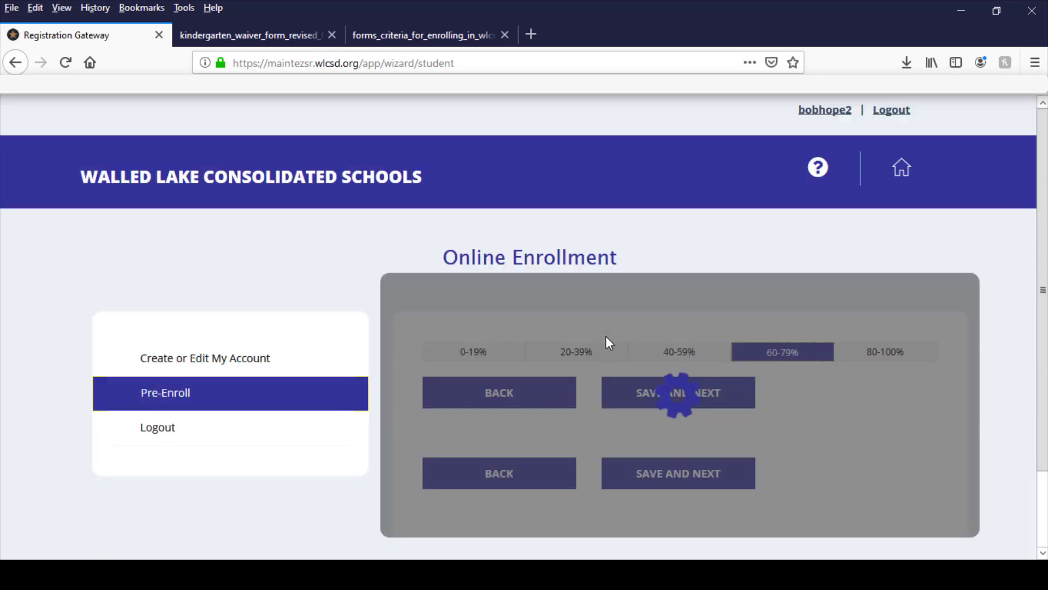
Review the final checklist's identification and residency document requirements for enrolling in the district.
{"action": "scroll", "coordinate": [636, 285], "scroll_direction": "down", "scroll_amount": 2}
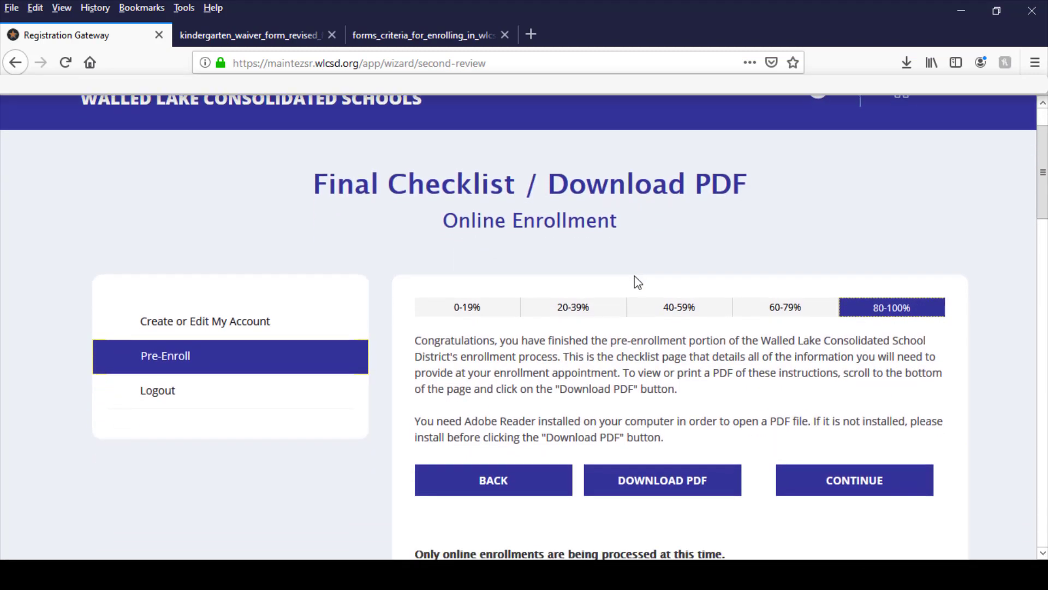
{"action": "scroll", "coordinate": [637, 270], "scroll_direction": "down", "scroll_amount": 4}
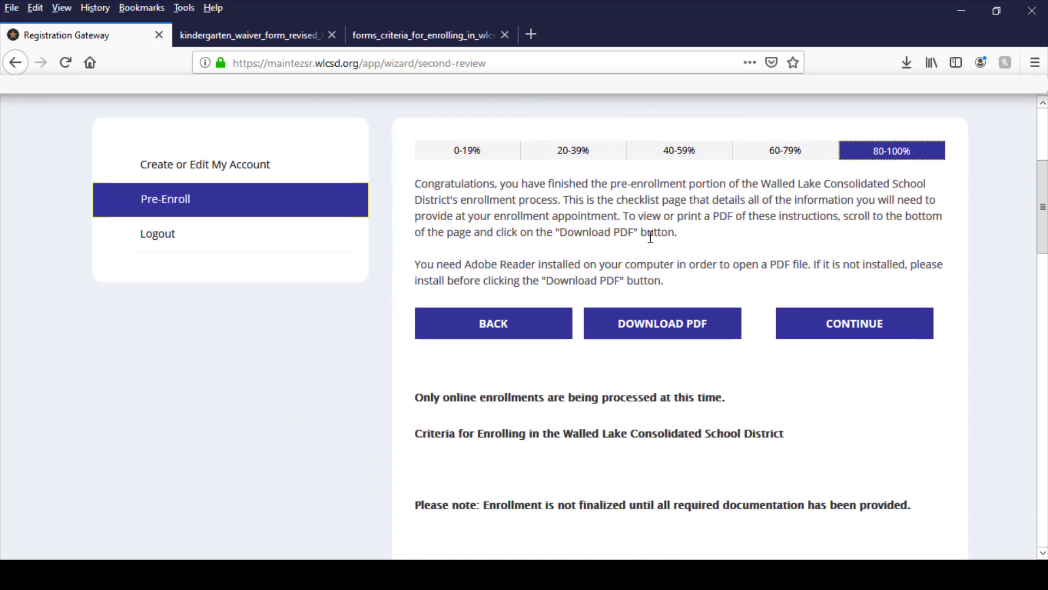
{"action": "scroll", "coordinate": [650, 236], "scroll_direction": "down", "scroll_amount": 6}
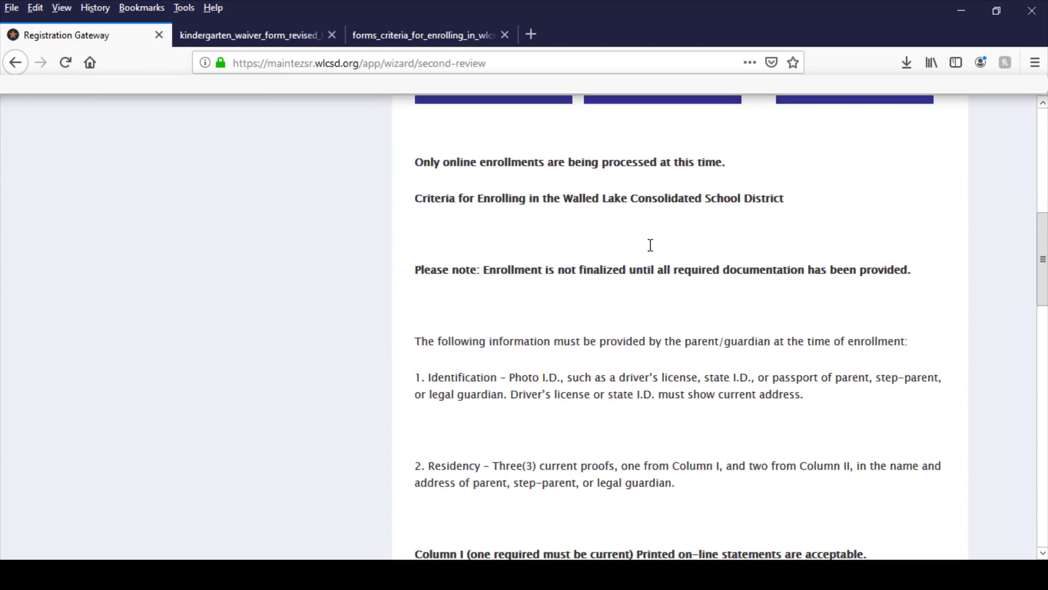
{"action": "scroll", "coordinate": [651, 251], "scroll_direction": "down", "scroll_amount": 8}
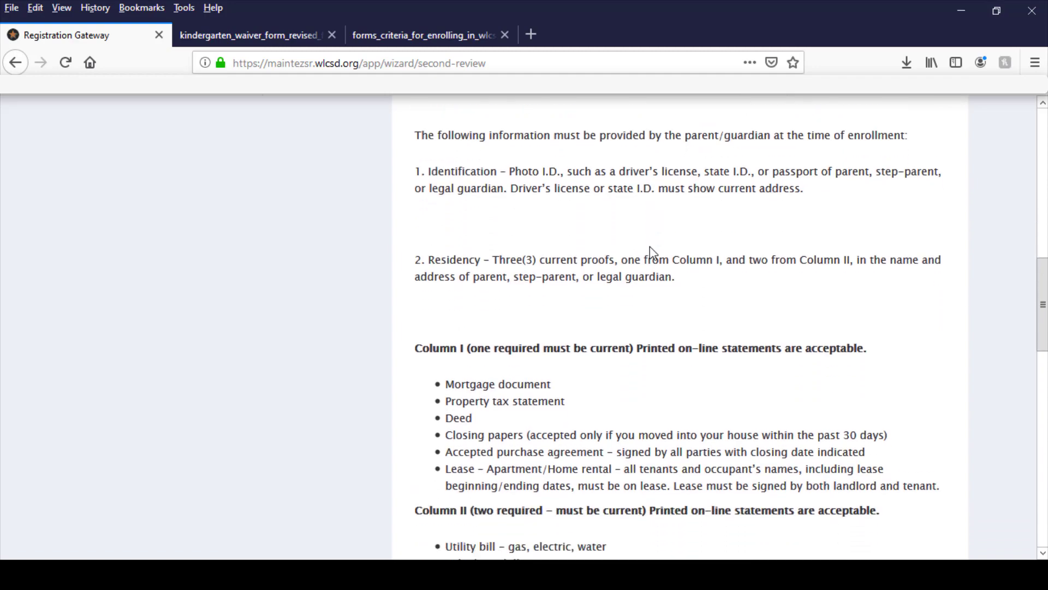
{"action": "scroll", "coordinate": [655, 257], "scroll_direction": "down", "scroll_amount": 4}
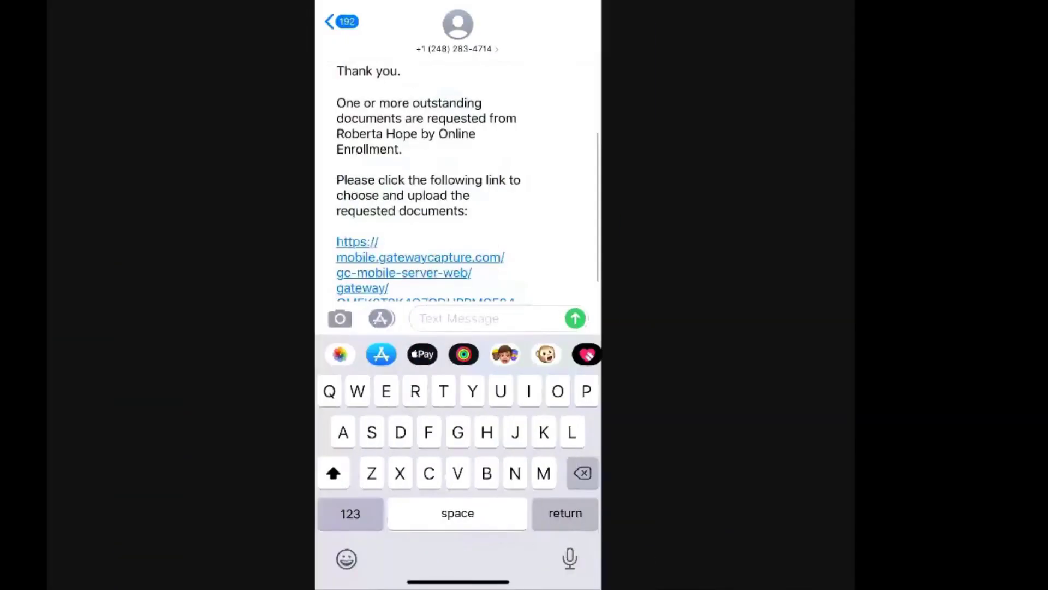
In Gateway Mobile Capture on the phone, photograph the Column 2 document as page 2 of Proof of Residency, then accept and finish it.
{"action": "scroll", "coordinate": [457, 181], "scroll_direction": "down", "scroll_amount": 2}
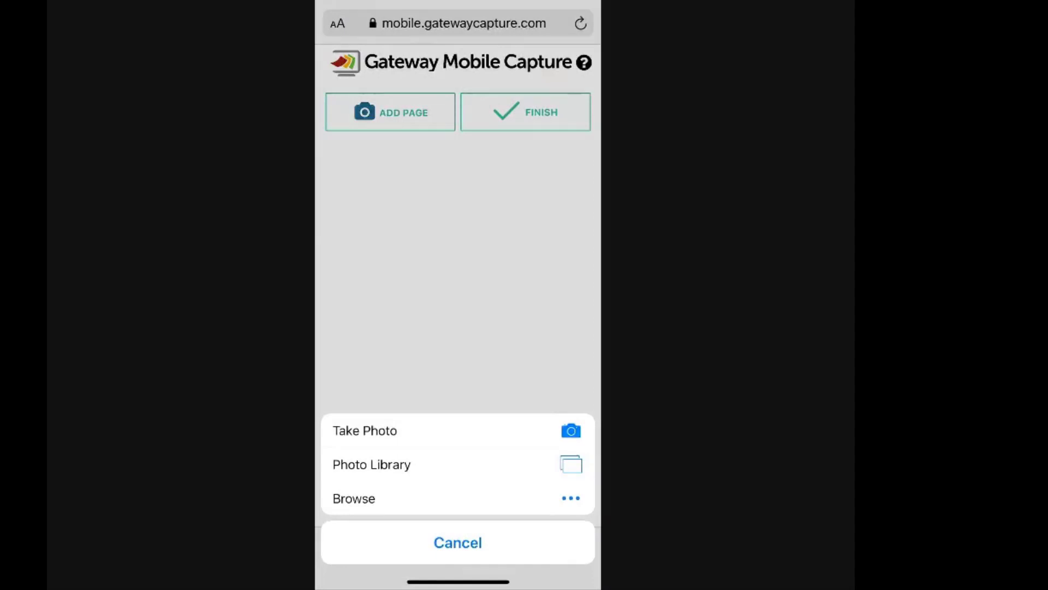
{"action": "left_click", "coordinate": [457, 431]}
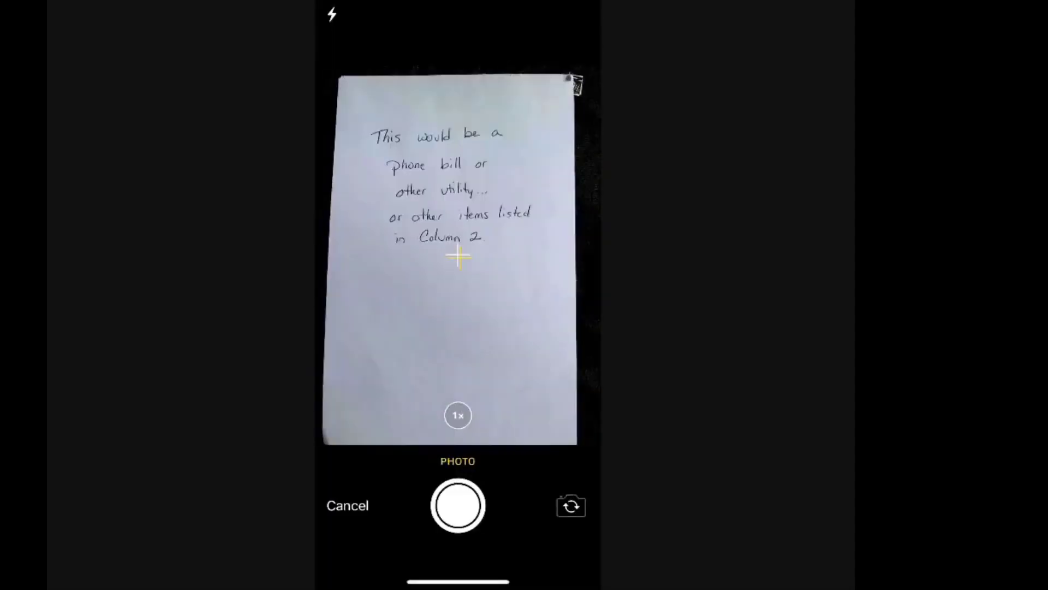
{"action": "left_click", "coordinate": [457, 505]}
{"action": "left_click", "coordinate": [559, 536]}
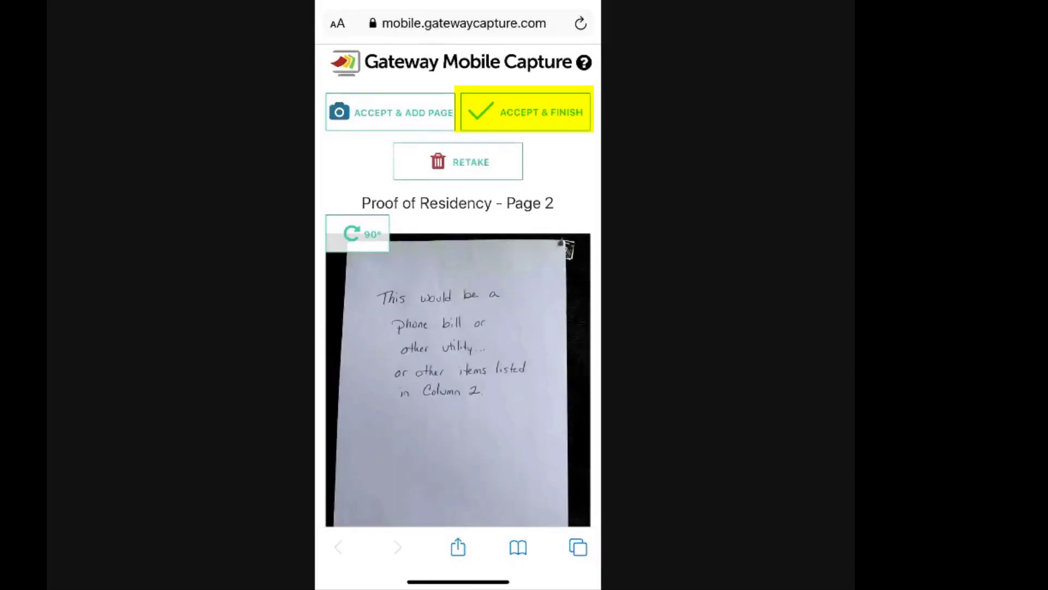
{"action": "left_click", "coordinate": [526, 112]}
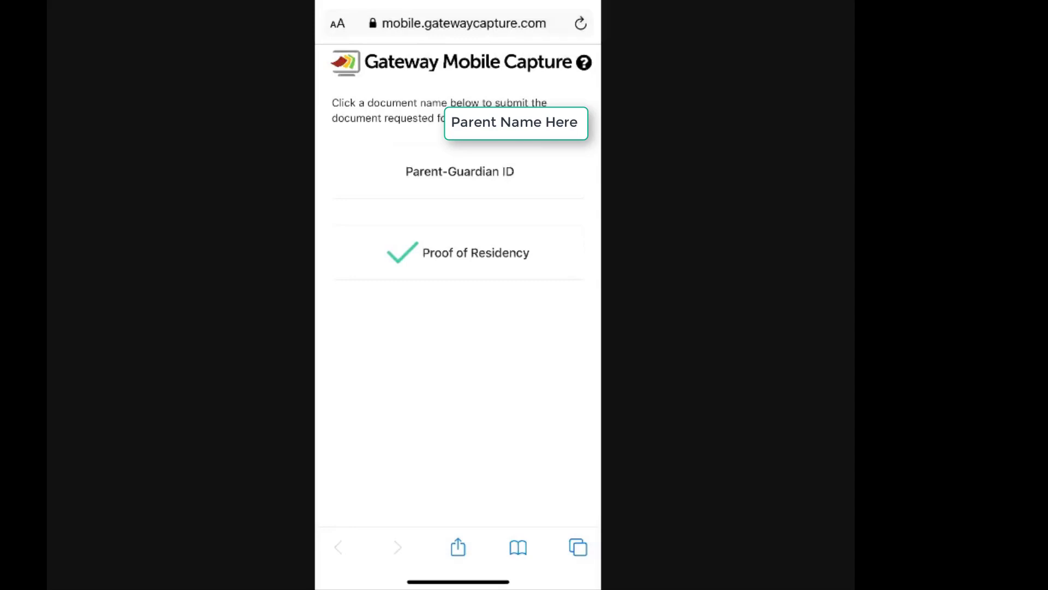
Photograph the legal license or state ID as page 1 of Parent-Guardian ID, use the photo, then accept and finish the document.
{"action": "left_click", "coordinate": [460, 172]}
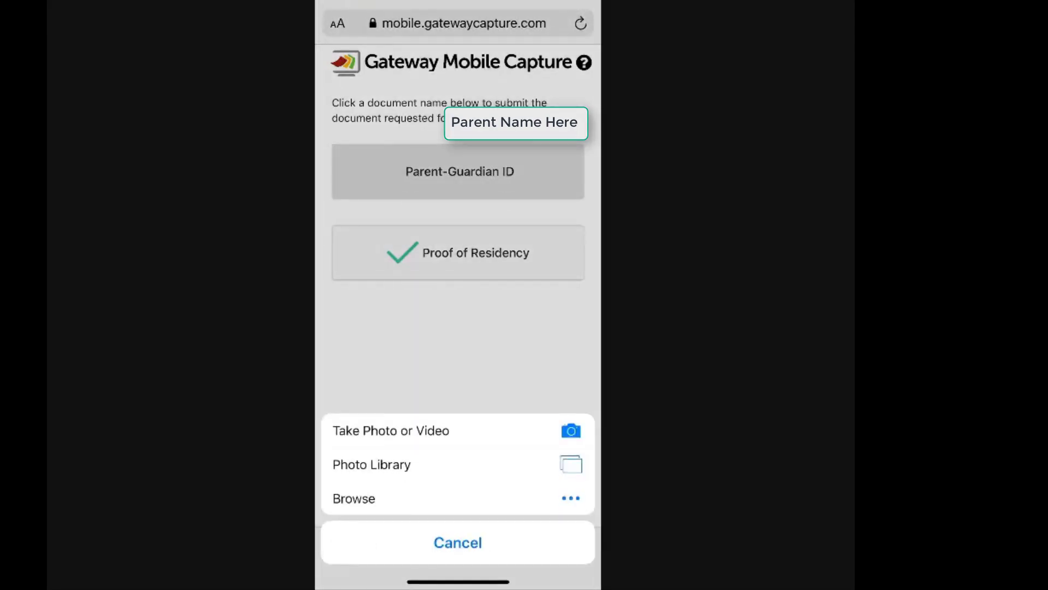
{"action": "left_click", "coordinate": [391, 430]}
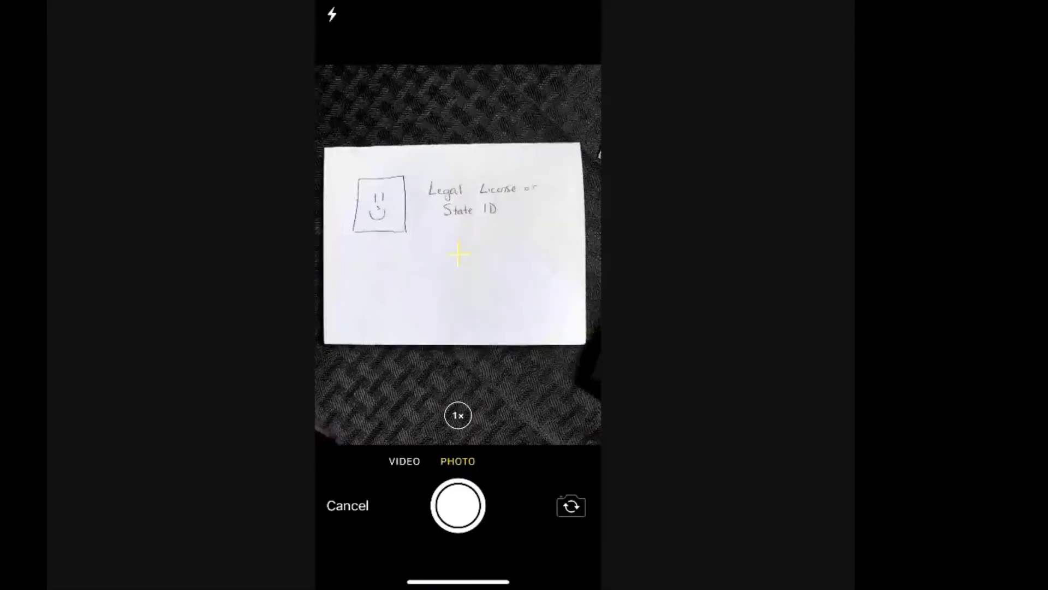
{"action": "left_click", "coordinate": [459, 502]}
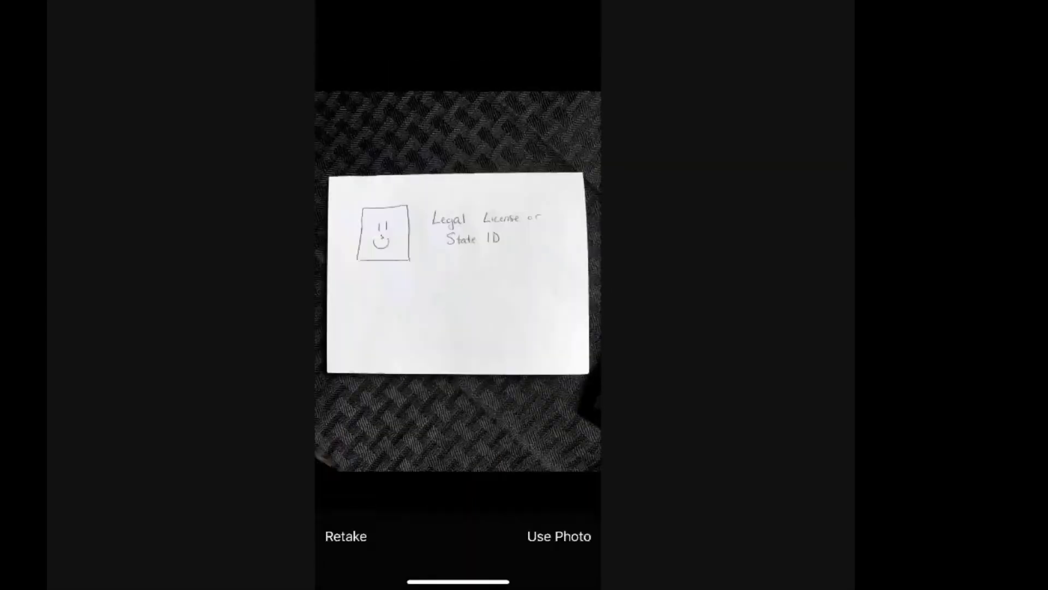
{"action": "left_click", "coordinate": [559, 536]}
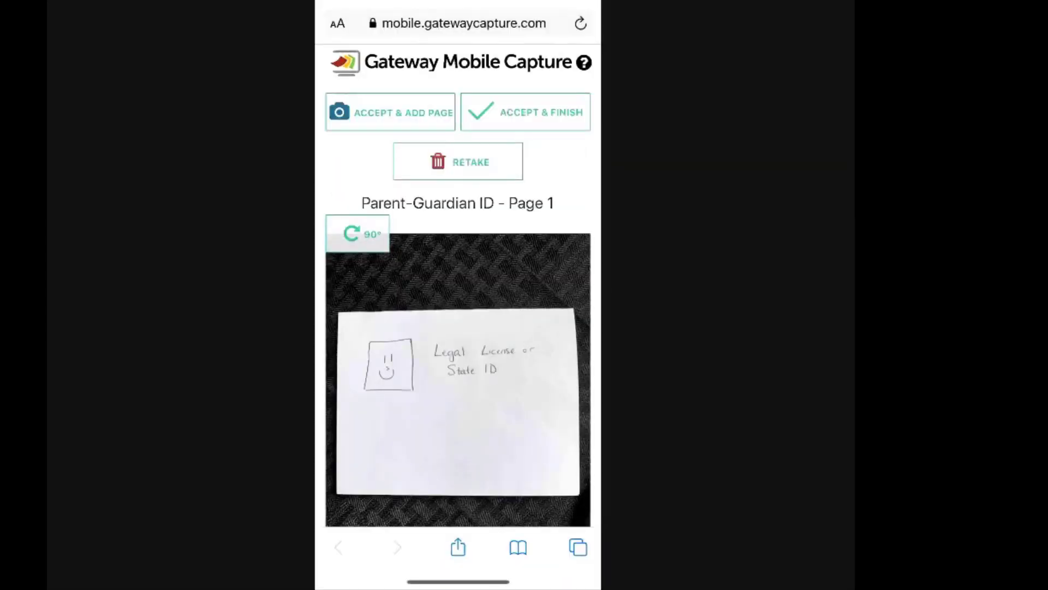
{"action": "left_click", "coordinate": [526, 112]}
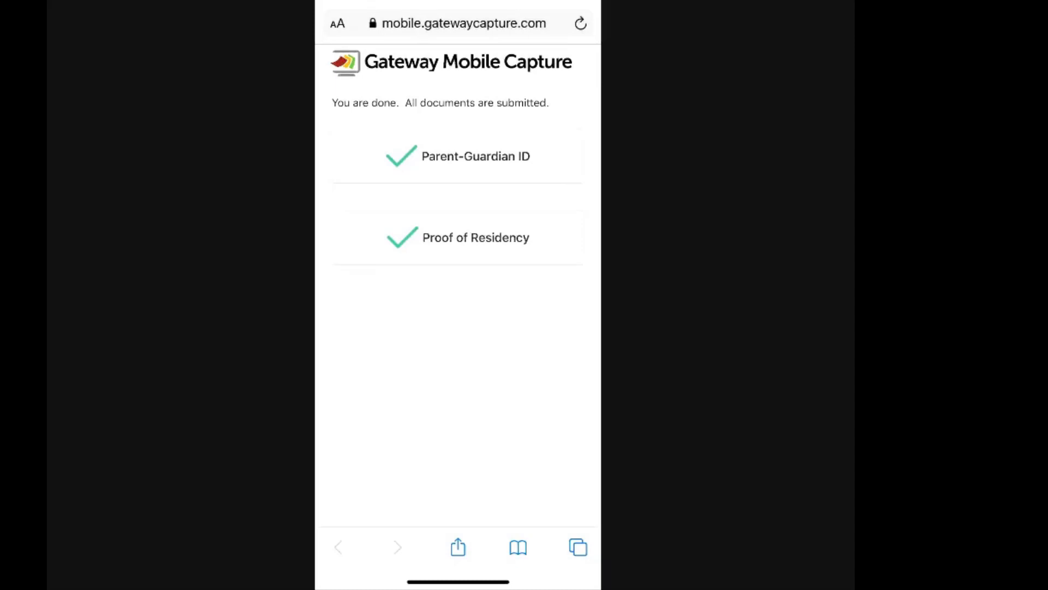
Switch to Messages and open the second Gateway Mobile Capture upload link to reach the student's list of requested documents.
{"action": "left_click_drag", "start_coordinate": [459, 582], "coordinate": [458, 393]}
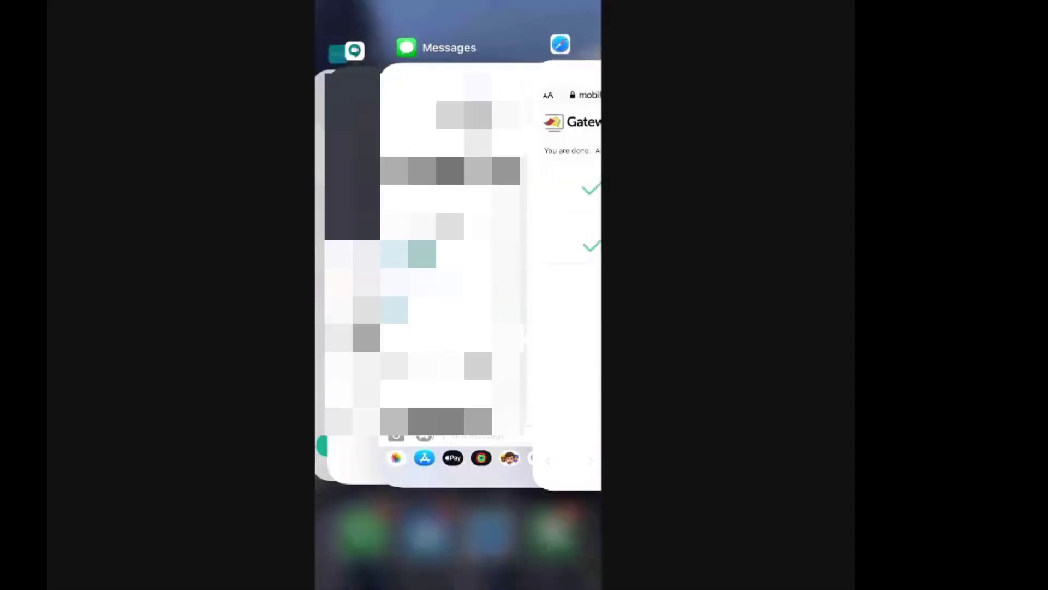
{"action": "left_click", "coordinate": [456, 262]}
{"action": "scroll", "coordinate": [458, 273], "scroll_direction": "down", "scroll_amount": 3}
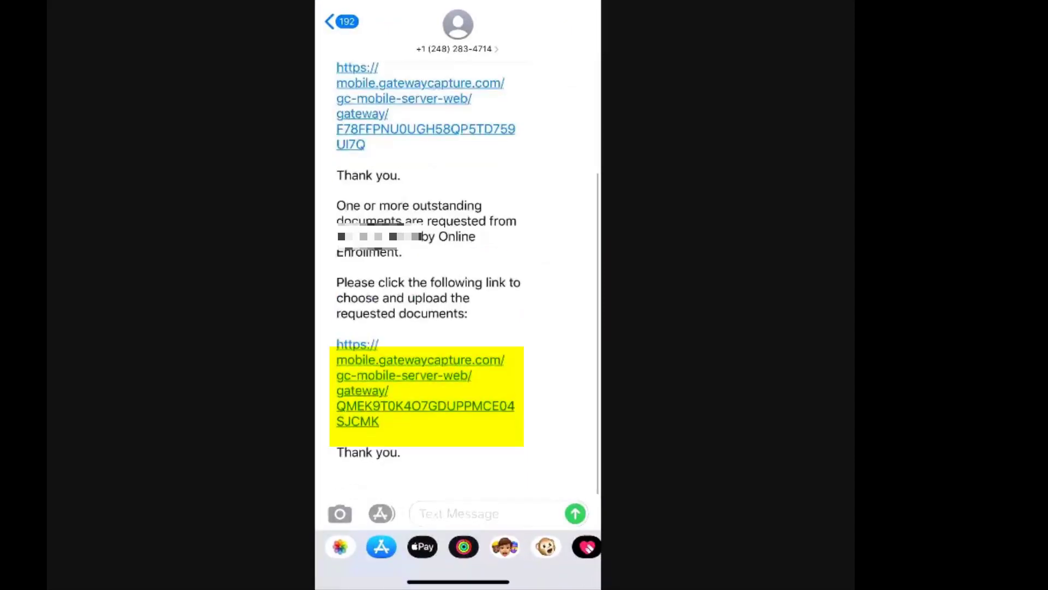
{"action": "left_click", "coordinate": [425, 399]}
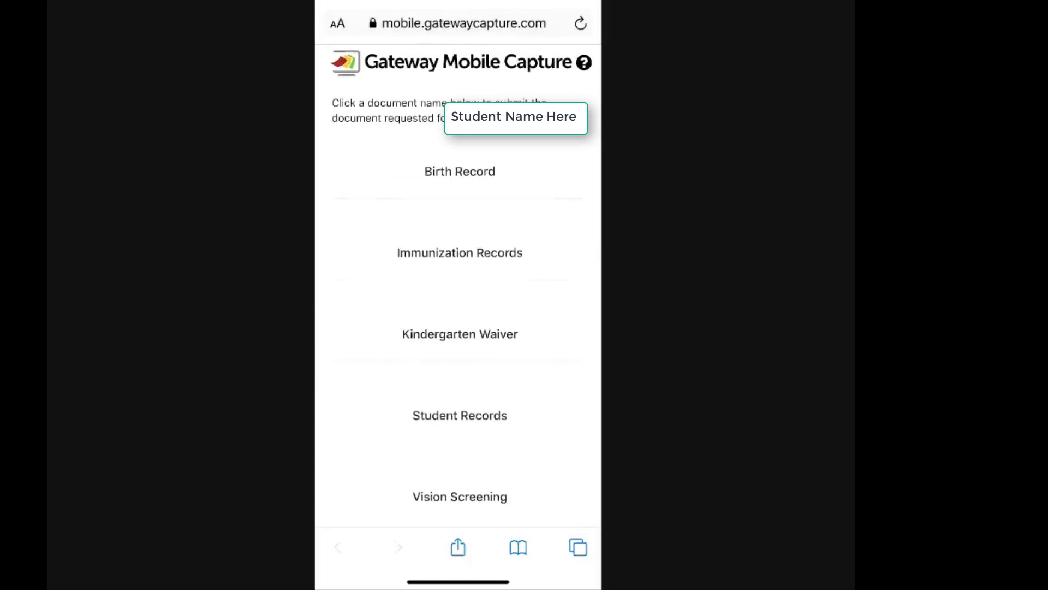
{"action": "scroll", "coordinate": [458, 305], "scroll_direction": "down", "scroll_amount": 2}
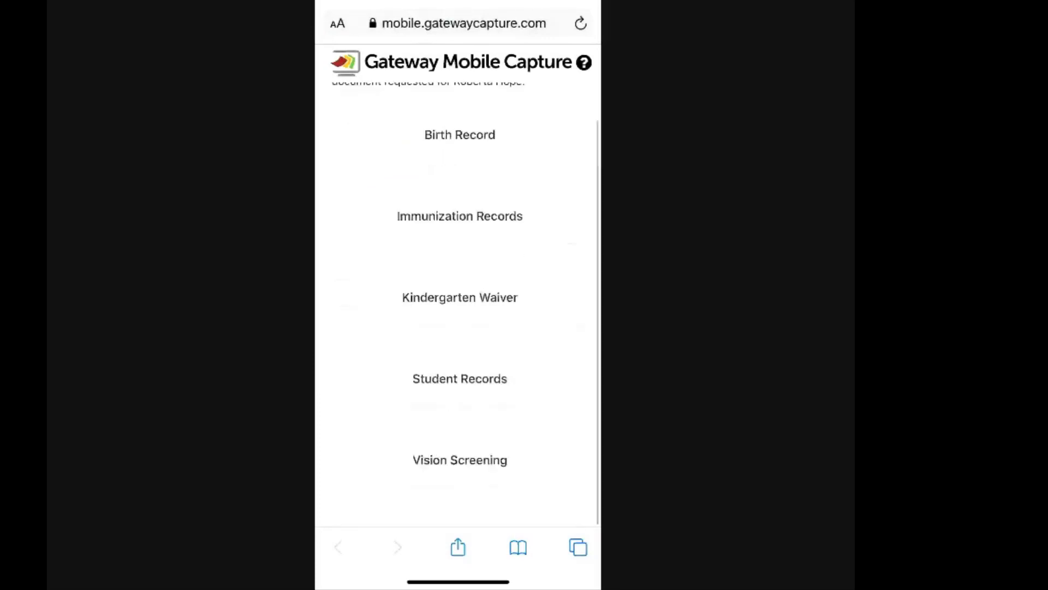